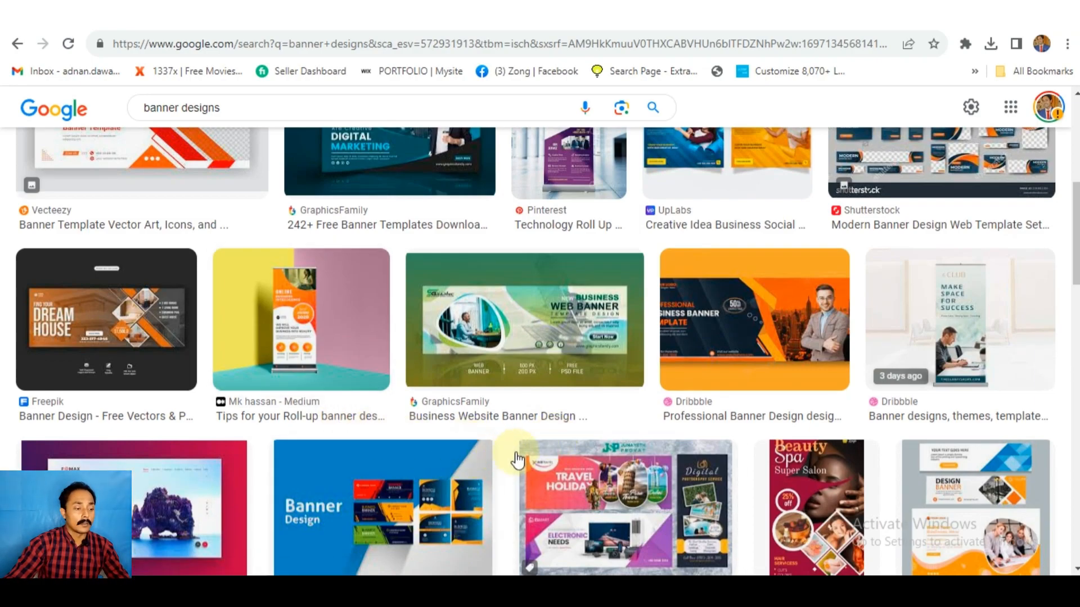
Look over the banner design image results for inspiration and check the blue background document in Photoshop.
scroll(511, 451, "down", 1)
scroll(511, 452, "up", 2)
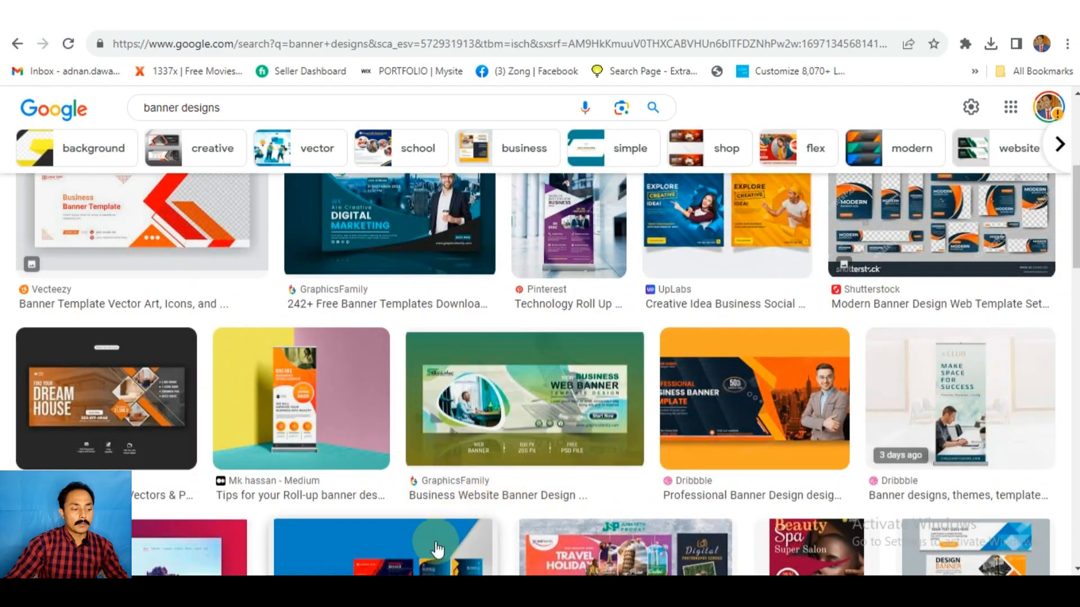
mouse_move(325, 591)
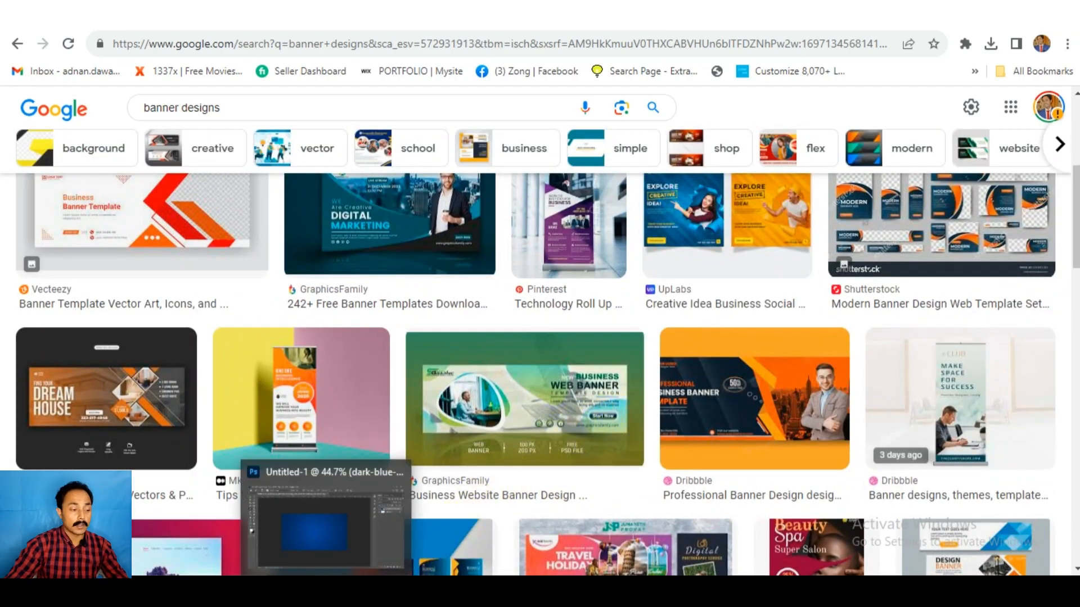
left_click(314, 534)
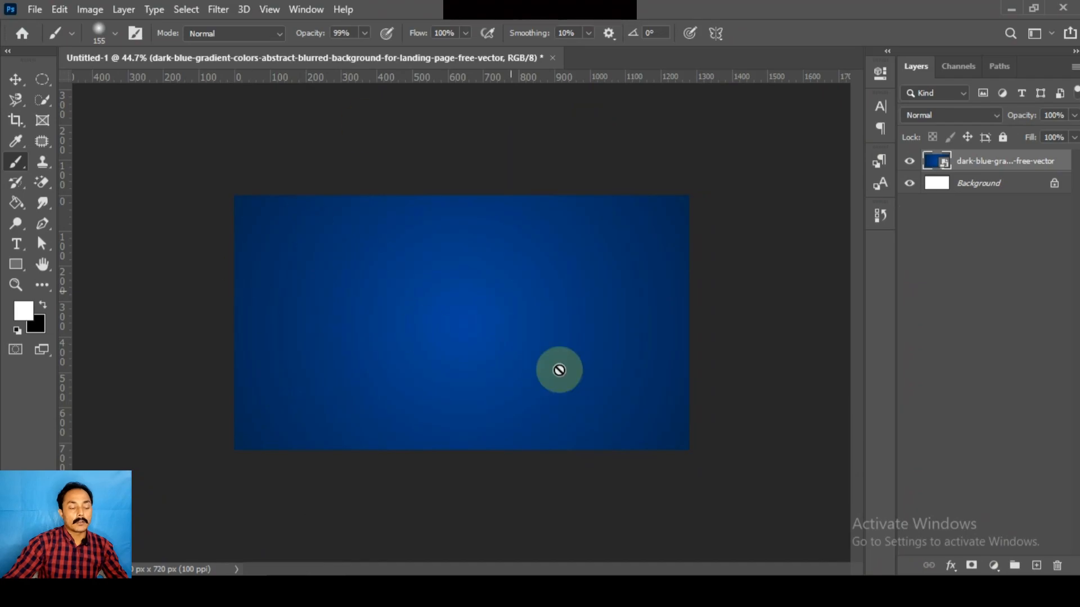
mouse_move(405, 590)
left_click(404, 519)
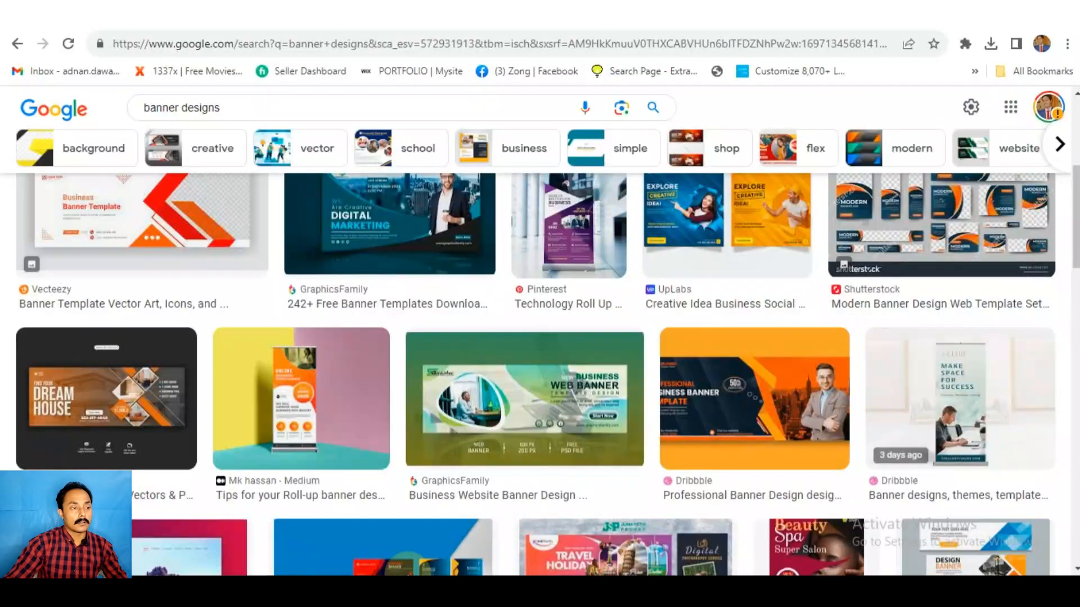
Search Google for "gradient dark blue background" in a new browser tab.
left_click(405, 14)
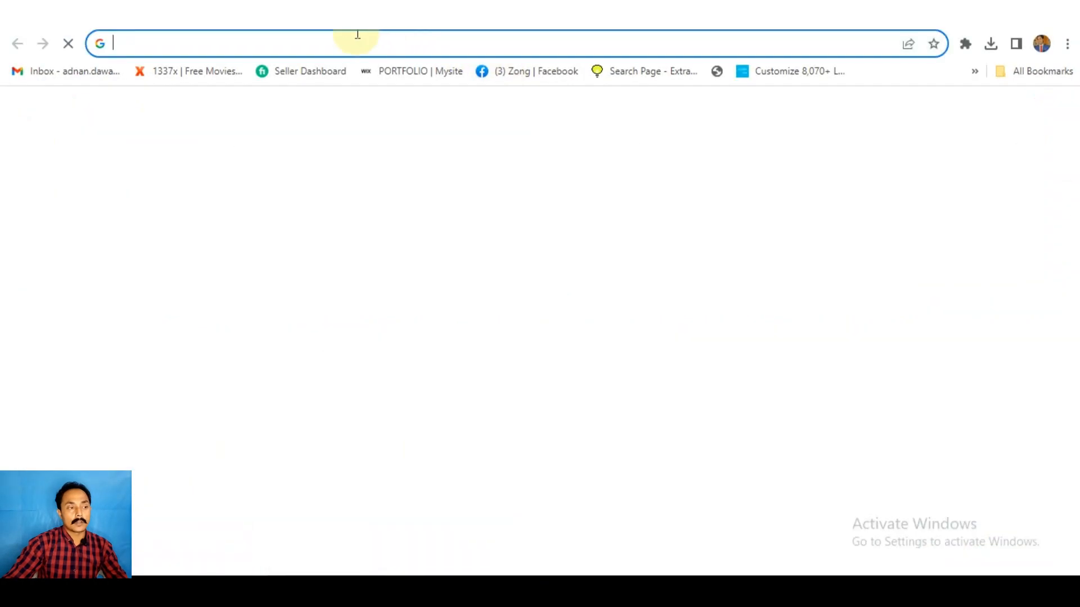
left_click(317, 44)
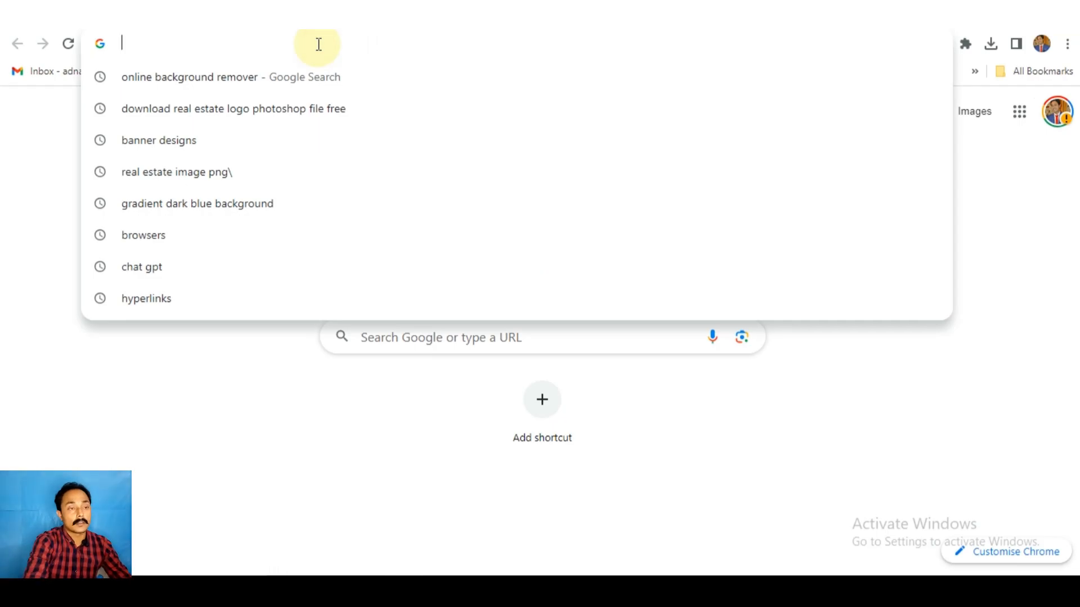
type("grai")
key("BackSpace")
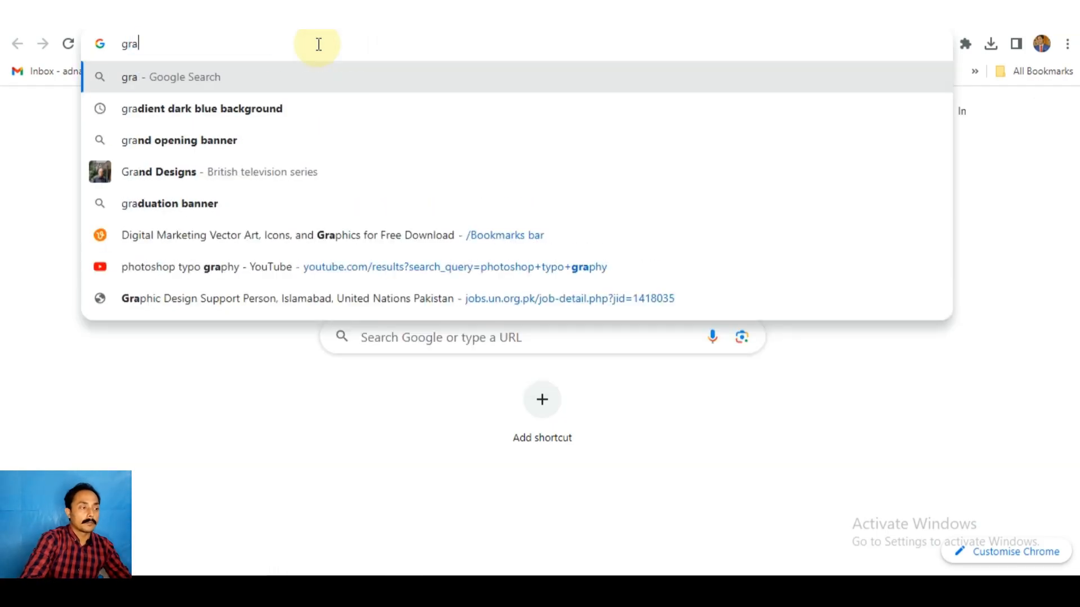
key("BackSpace")
key("Down")
key("Return")
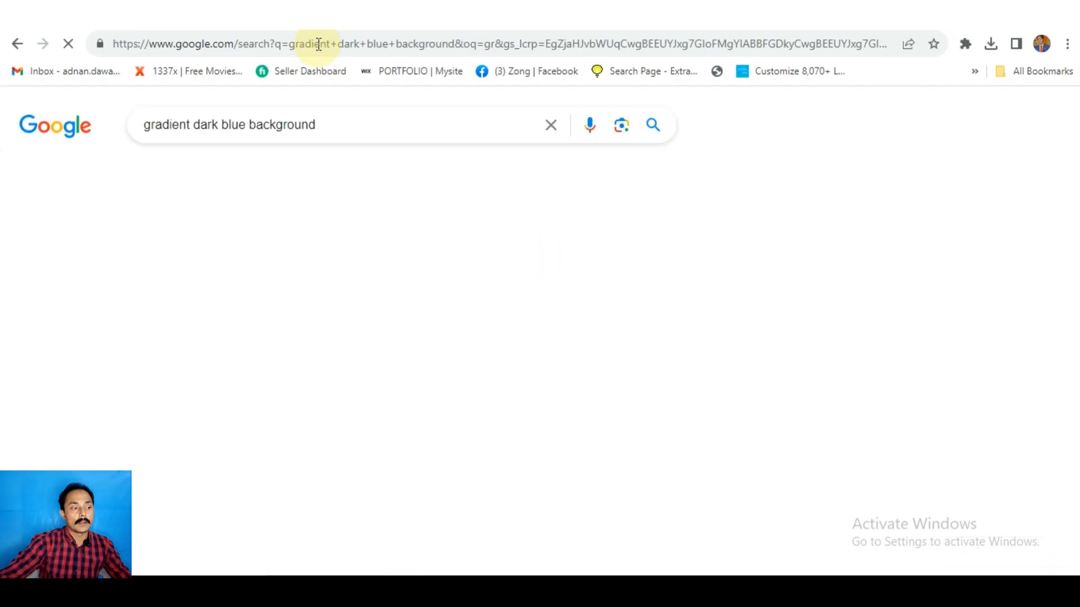
left_click(242, 174)
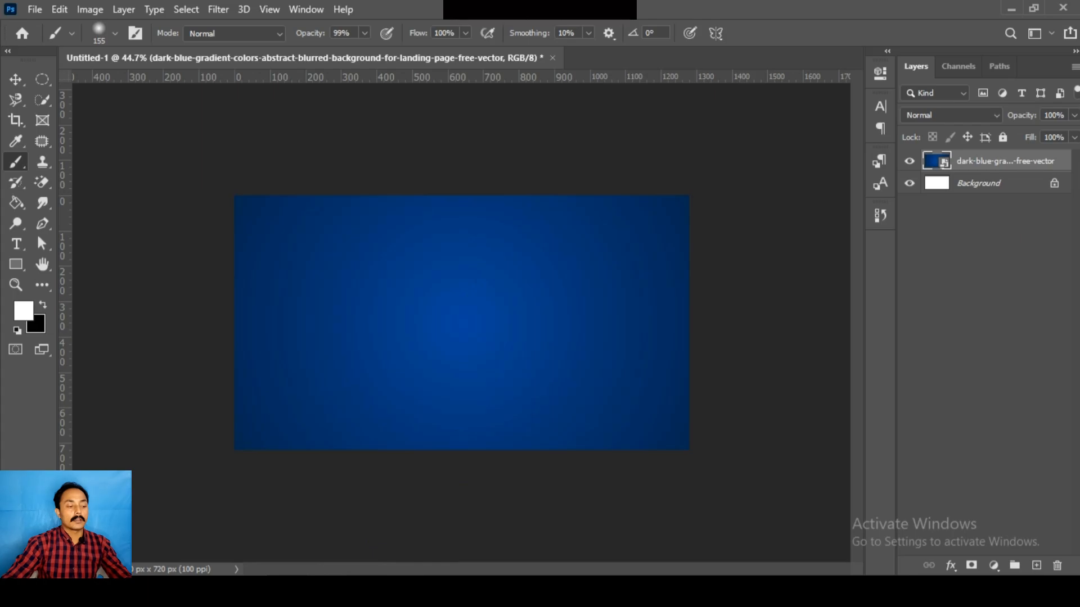
Place the transparent house-in-hand PNG from the Downloads folder into the blue banner document in Photoshop.
mouse_move(404, 594)
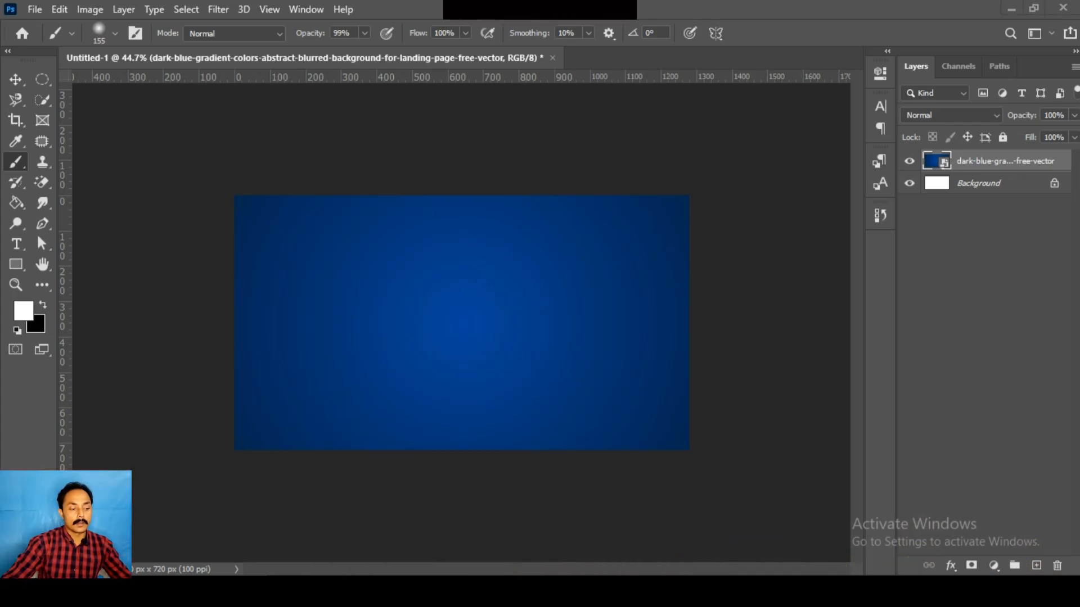
mouse_move(483, 594)
left_click(522, 532)
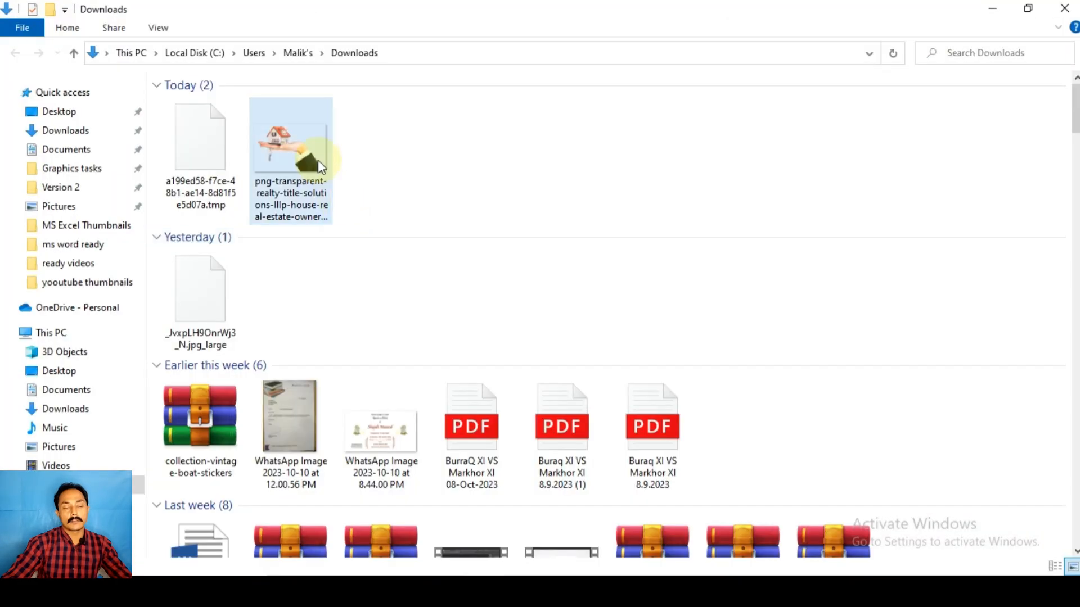
left_click_drag(316, 152, 437, 459)
left_click_drag(530, 355, 526, 365)
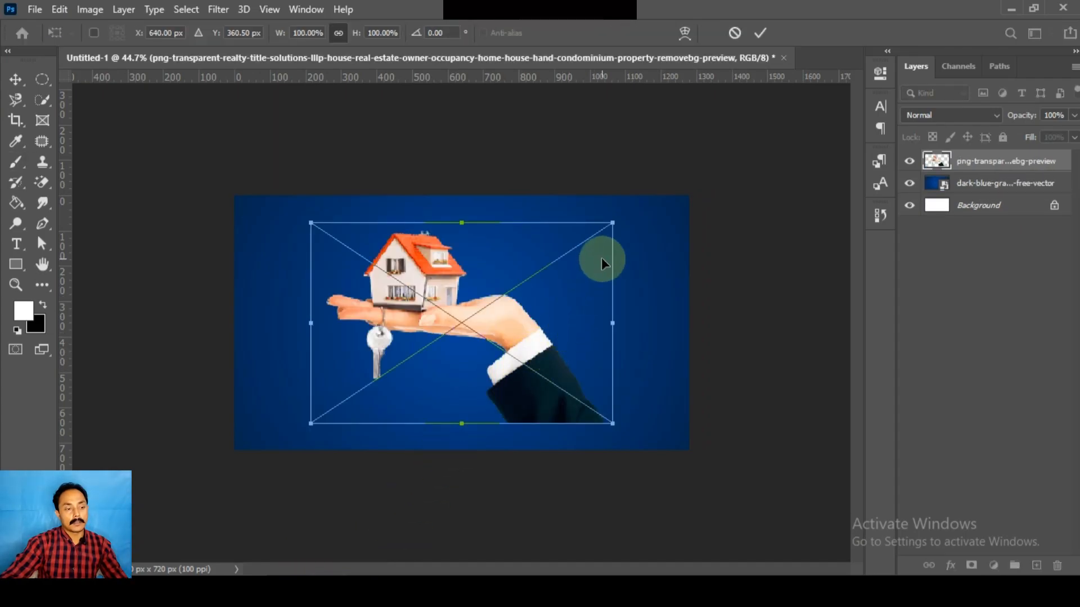
Scale the placed house image to about 90.65% and position it in the lower-right corner of the canvas.
left_click_drag(616, 226, 554, 264)
left_click_drag(551, 318, 645, 372)
left_click_drag(726, 301, 741, 289)
left_click_drag(600, 385, 602, 381)
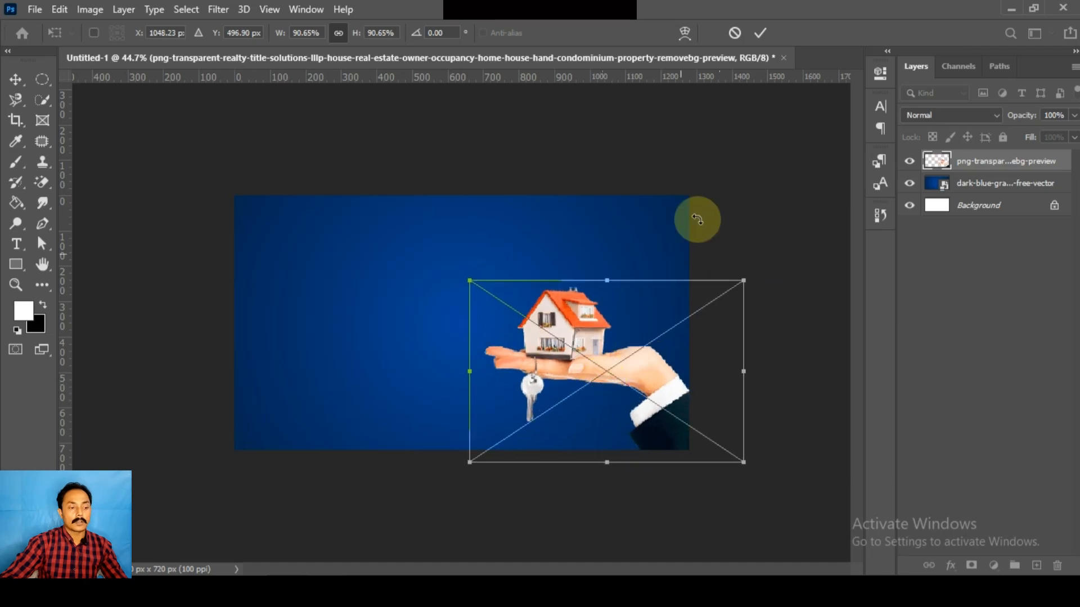
left_click(761, 33)
key("b")
left_click(566, 362)
left_click(589, 243)
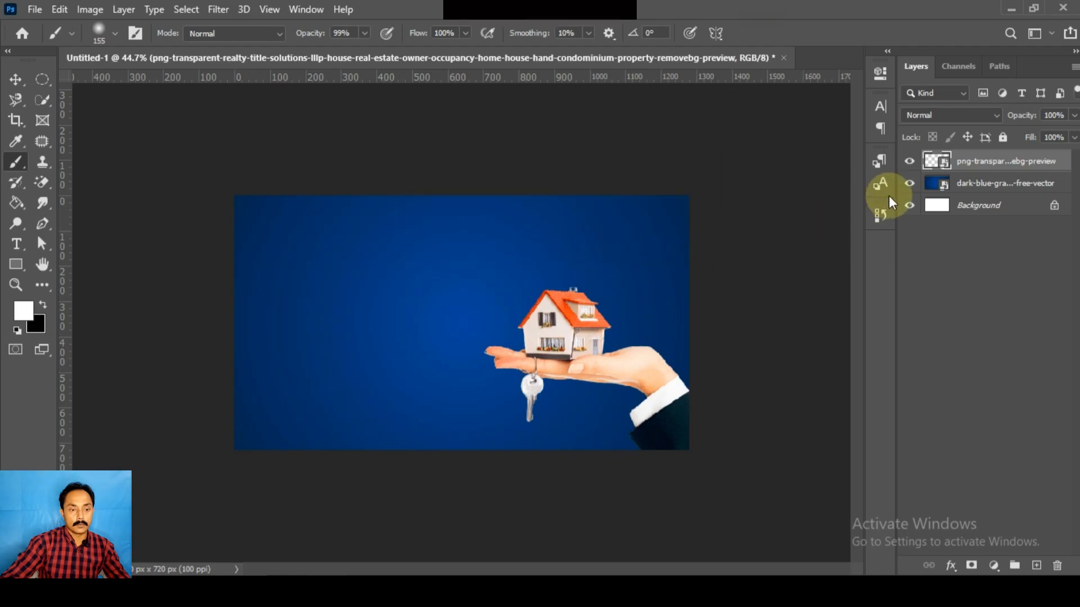
Enlarge the house image to about 96.72% and shift it slightly up and left within the lower-right corner.
left_click(988, 183)
left_click(990, 161)
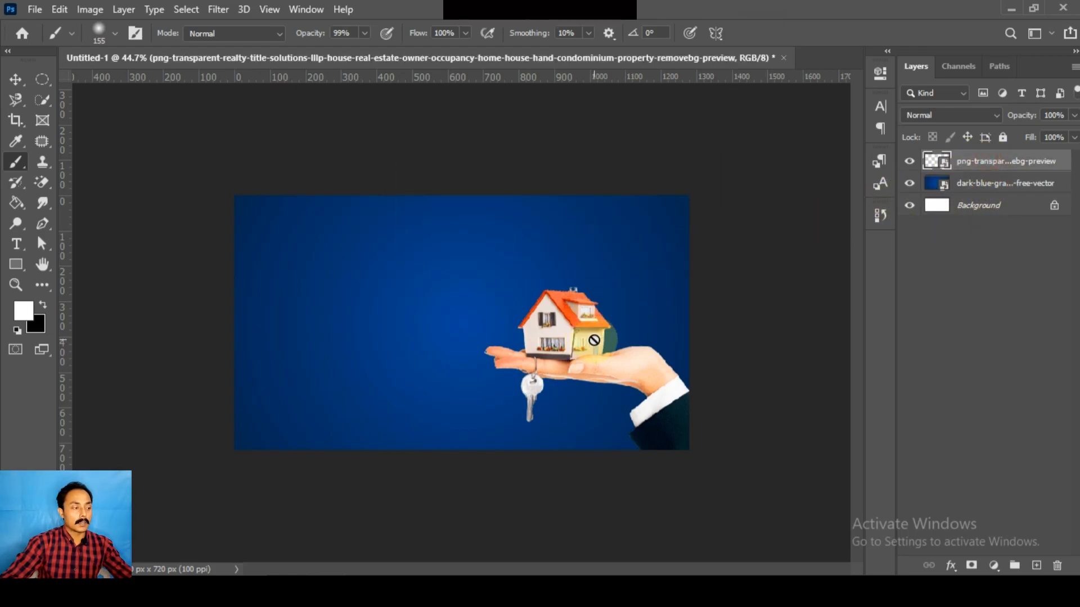
key("v")
left_click_drag(610, 330, 611, 312)
left_click_drag(568, 340, 570, 329)
key("ctrl+t")
left_click_drag(743, 261, 749, 265)
mouse_move(612, 348)
left_mouse_down()
mouse_move(606, 336)
mouse_move(606, 355)
left_mouse_up()
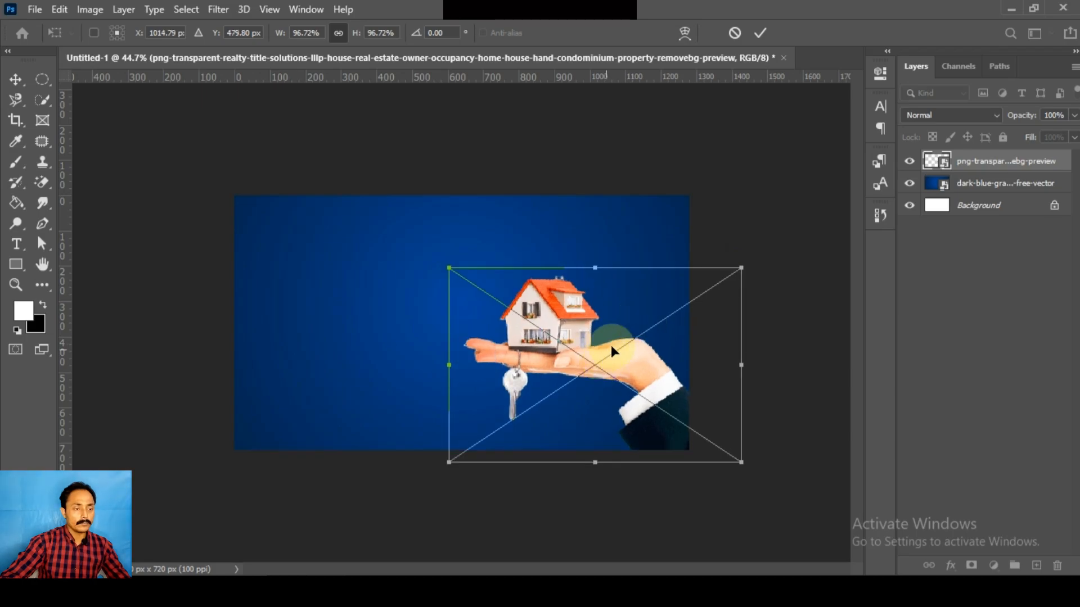
left_click(760, 33)
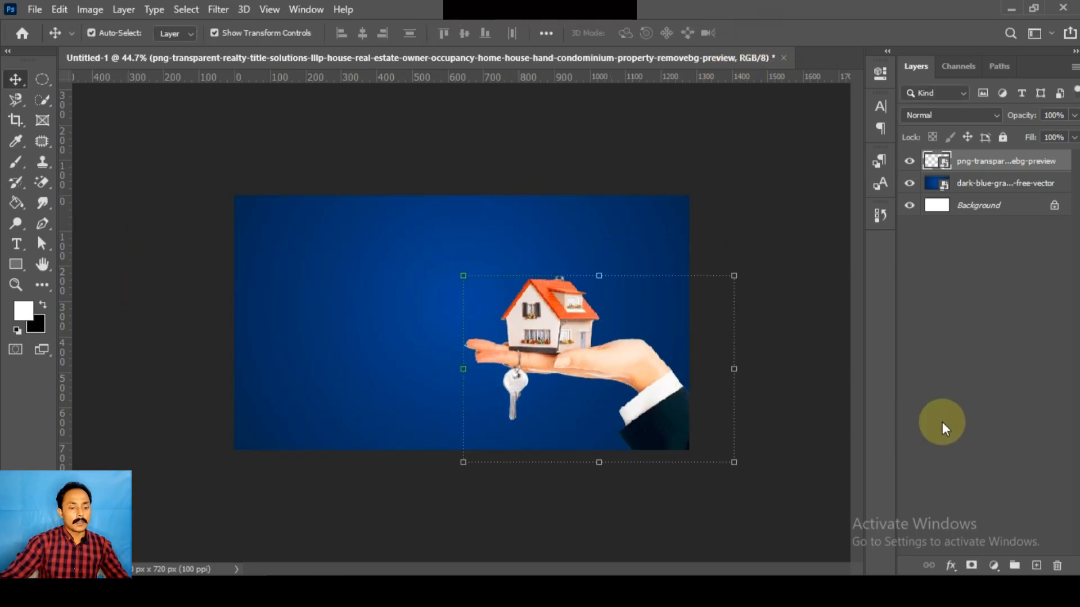
Add a new empty layer above the house image and set a soft brush to about 243 px.
left_click(1038, 565)
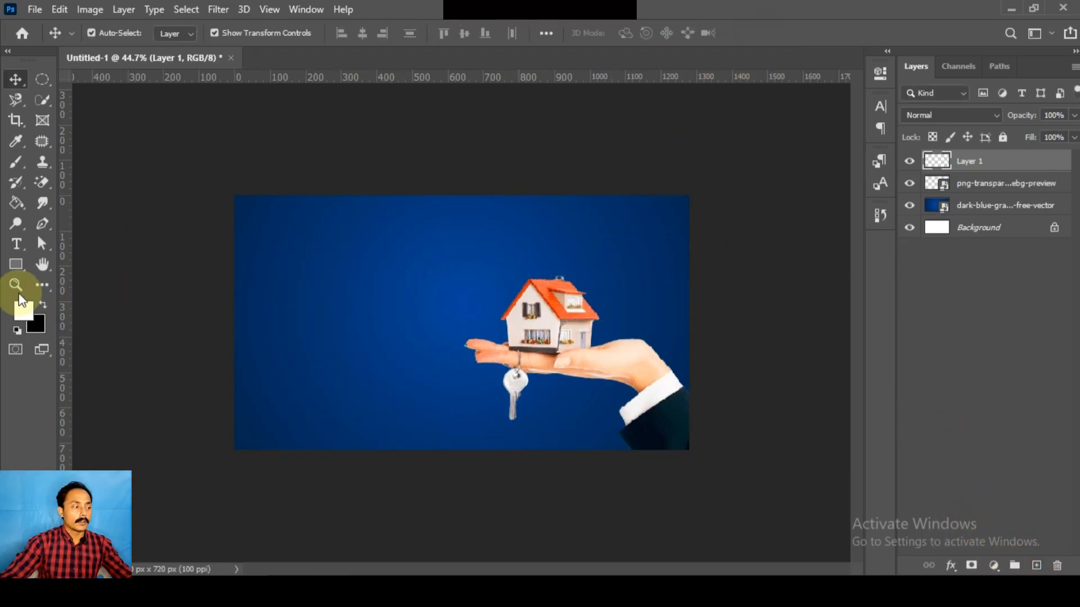
left_click(15, 143)
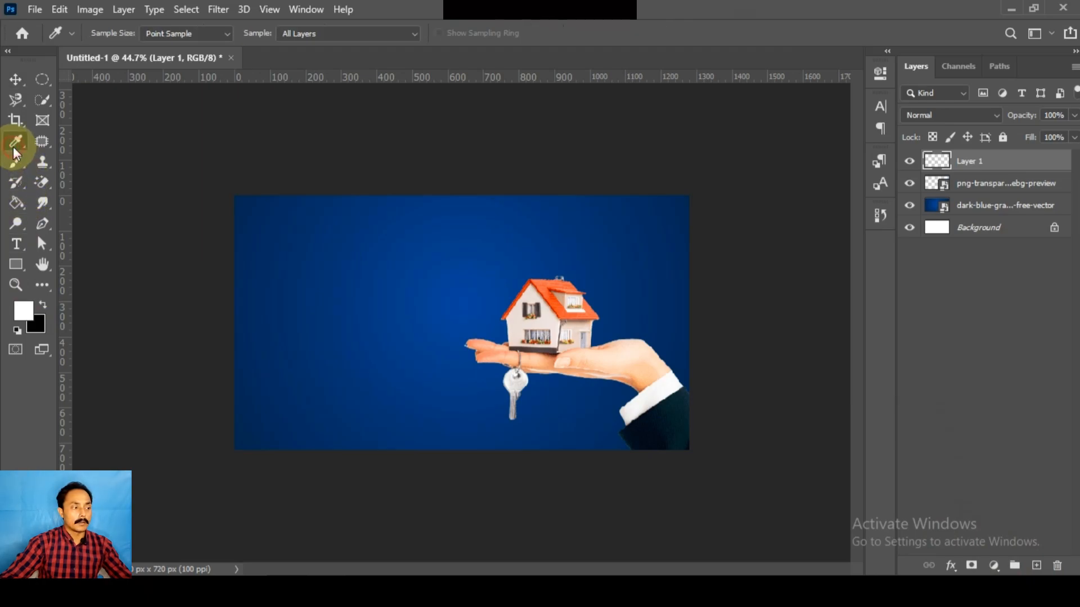
left_click(19, 171)
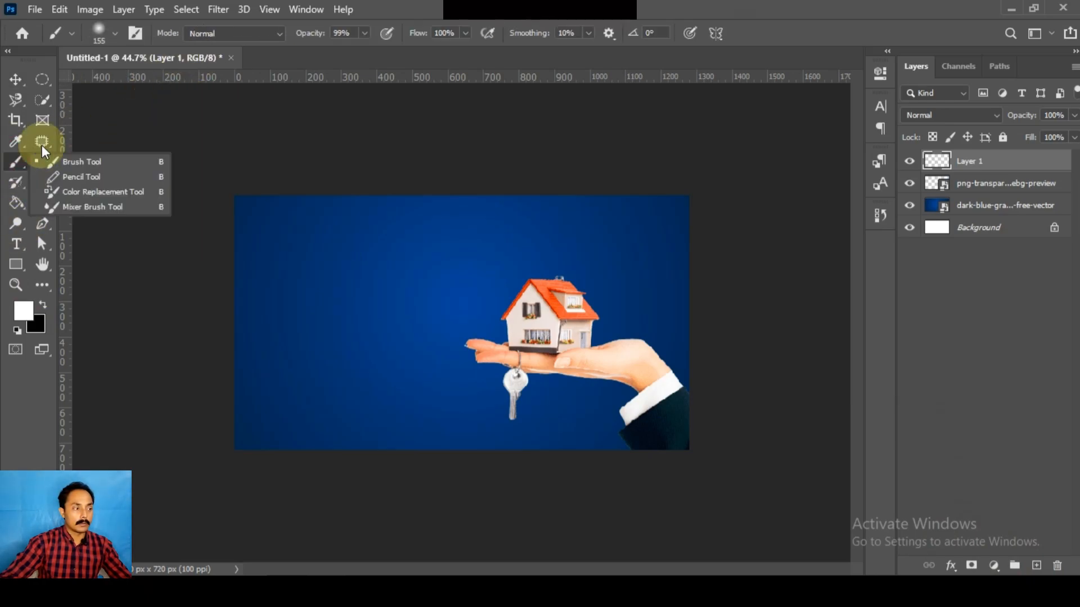
left_click(115, 39)
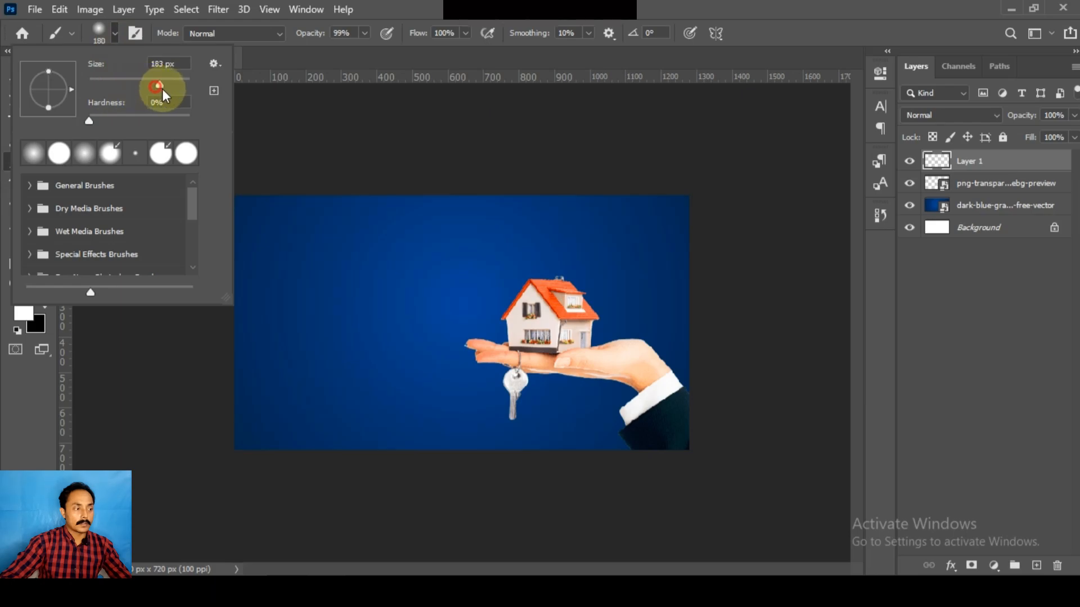
left_click(133, 503)
Set the foreground color to a brighter shade of the background's blue and enlarge the brush to 600 px.
left_click(21, 329)
left_click(21, 313)
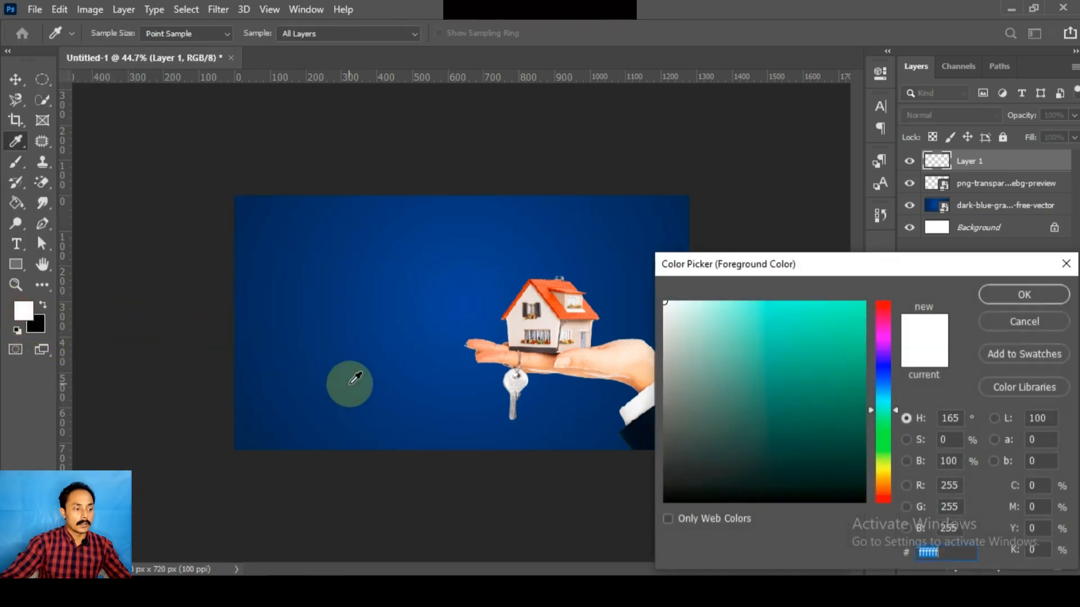
left_click(355, 310)
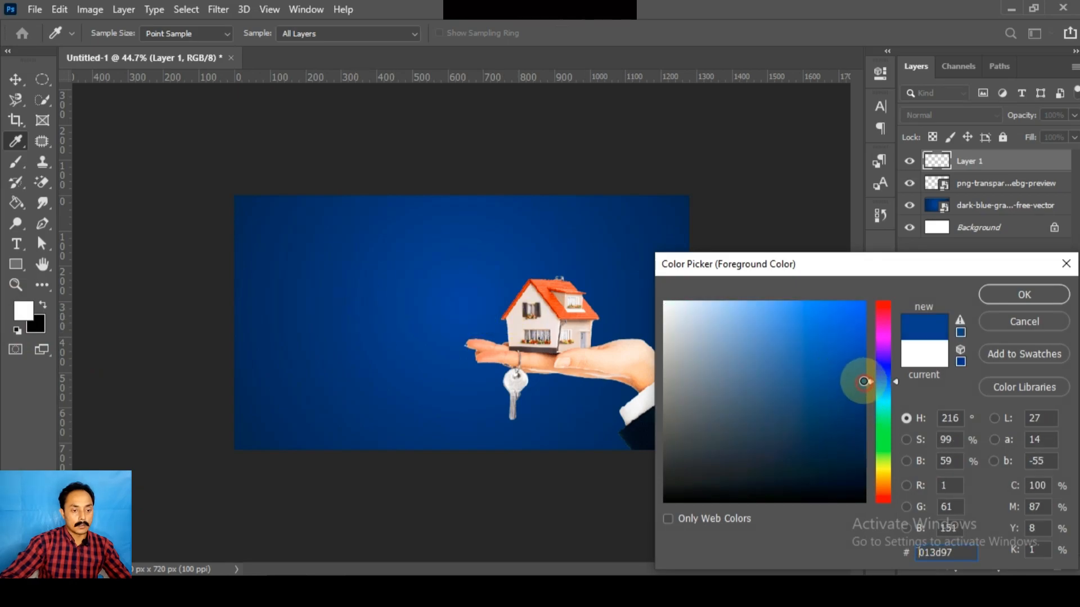
left_click(1011, 291)
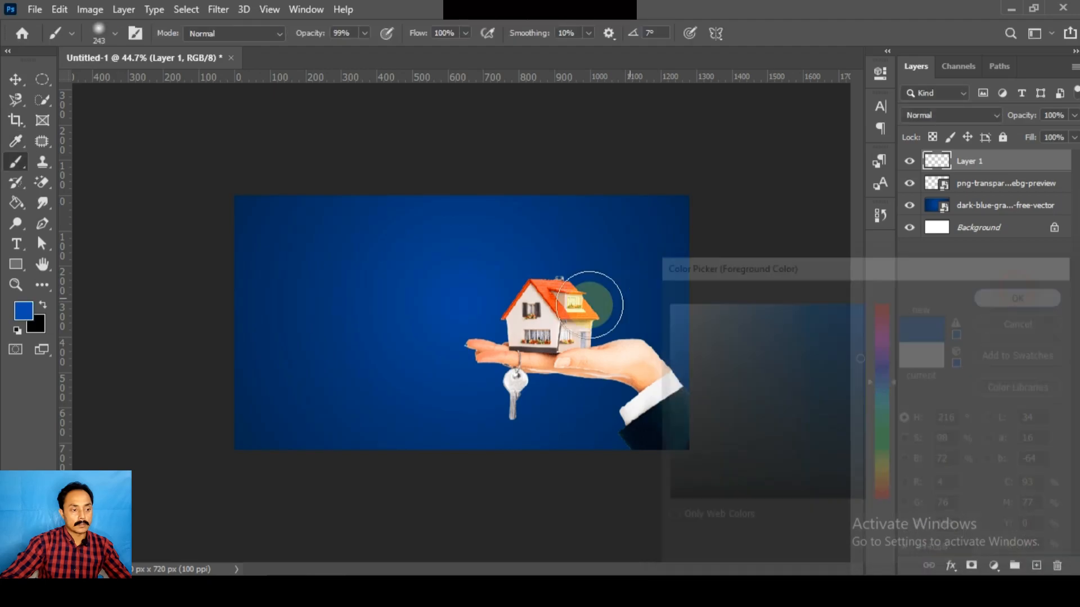
key("bracketright")
key("bracketright")
key("bracketright")
key("bracketright")
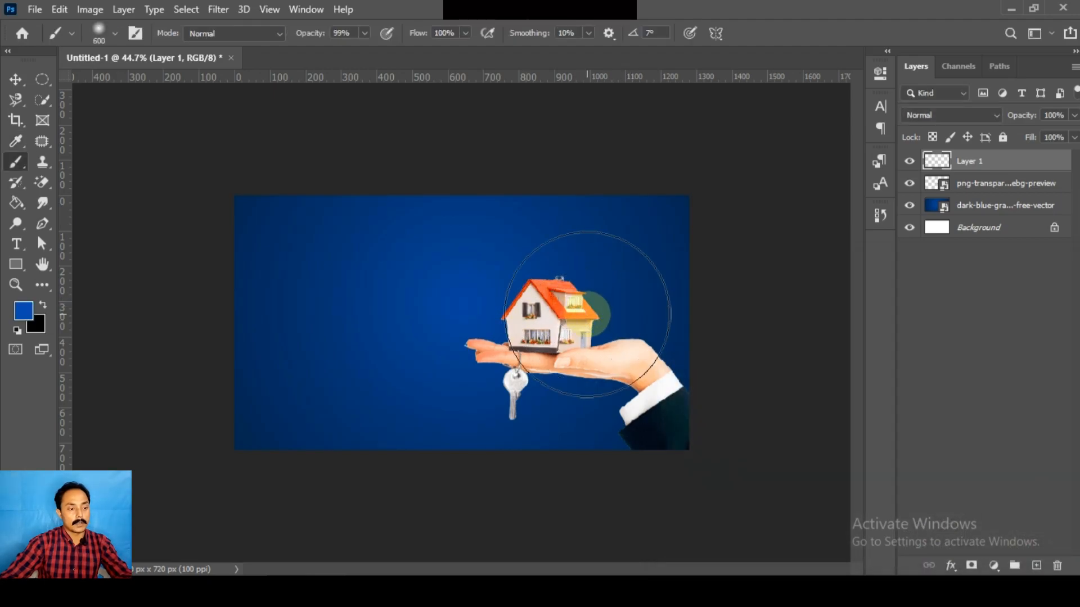
Try painting a soft blue stroke over the house on the new layer, and undo it.
mouse_move(585, 323)
left_mouse_down()
mouse_move(566, 450)
mouse_move(574, 369)
left_mouse_up()
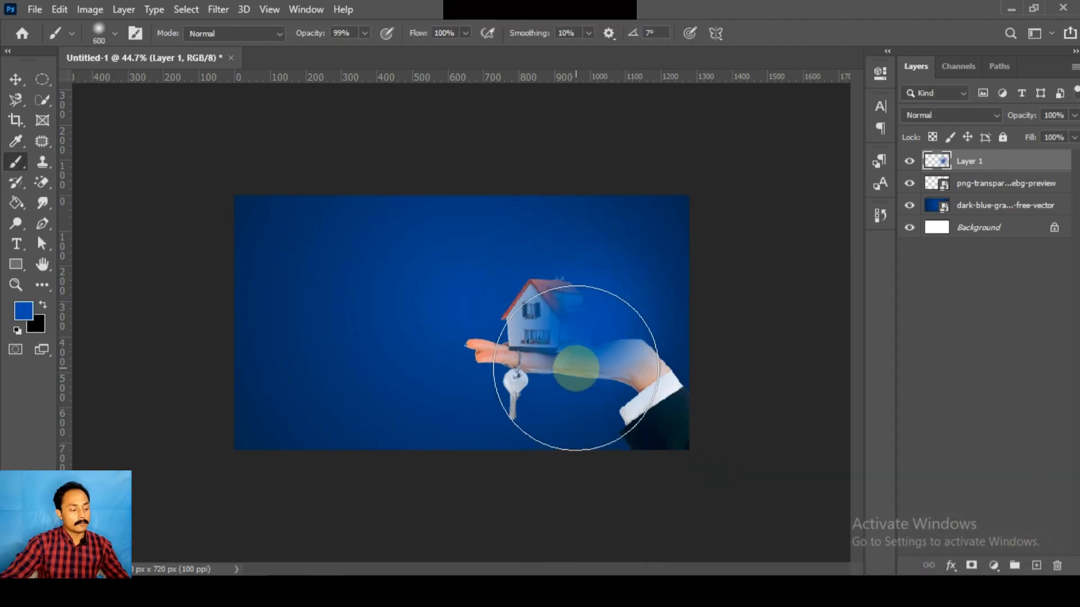
key("z")
key("ctrl+z")
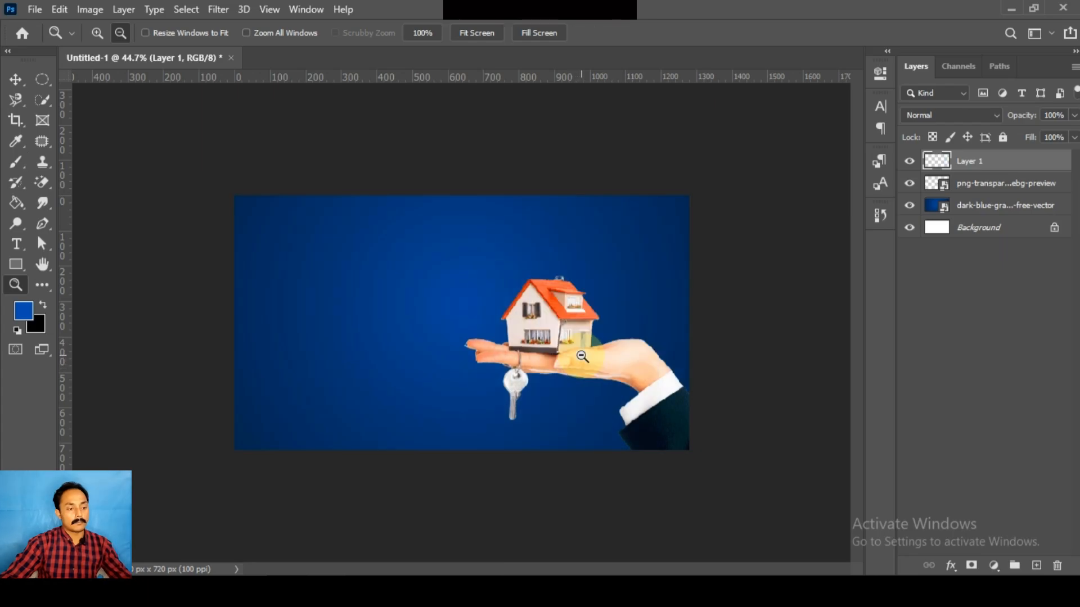
Paint a soft blue spot over the house with a 1000 px brush and move Layer 1 beneath the house image layer.
left_click(16, 162)
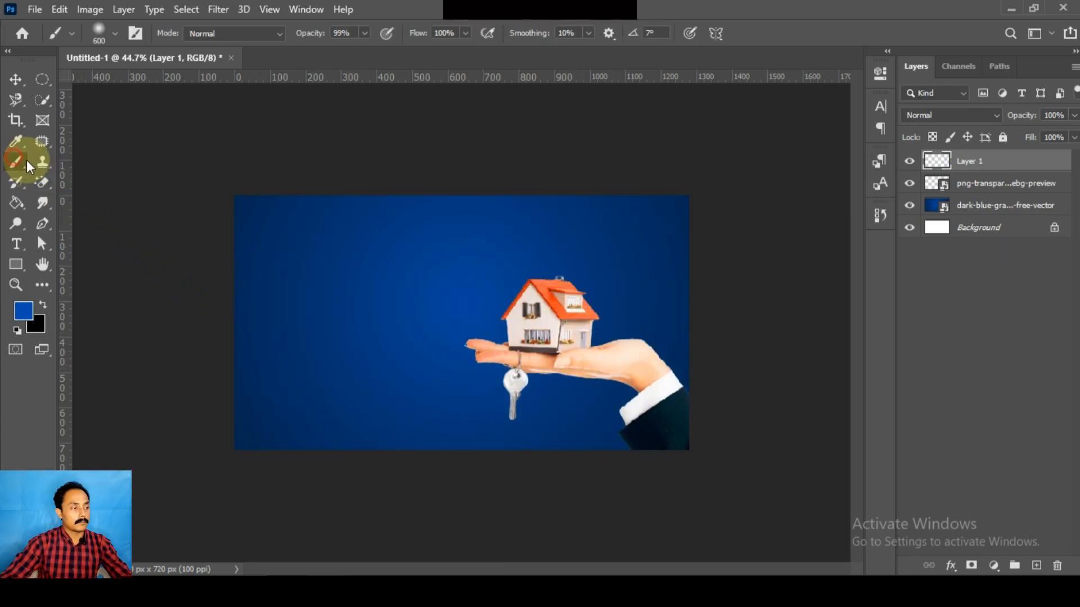
key("bracketright")
key("bracketright")
key("bracketright")
key("bracketright")
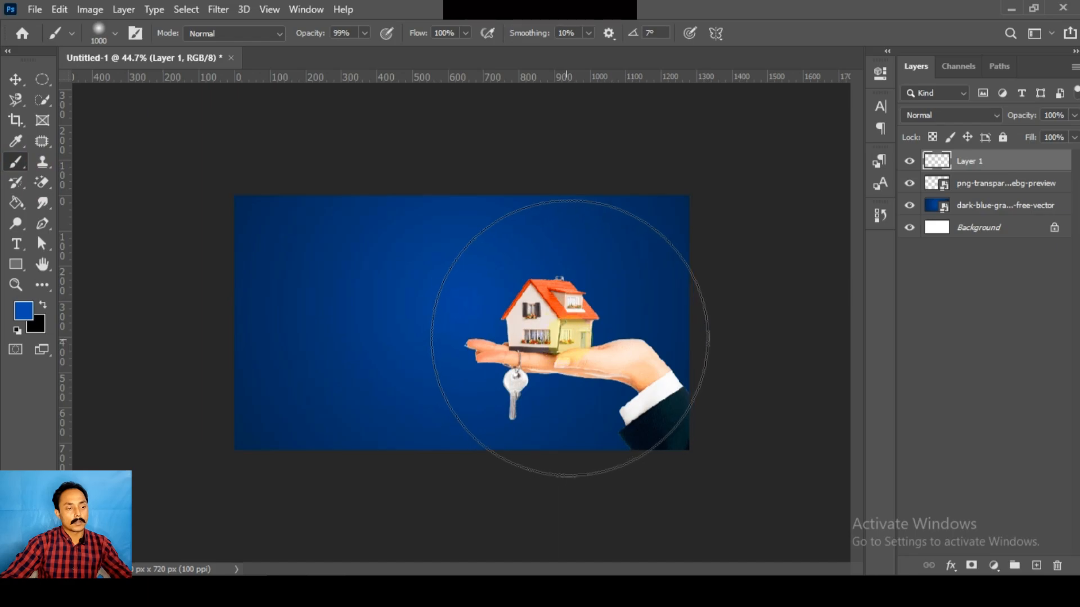
left_click(587, 350)
left_click_drag(1055, 167, 978, 204)
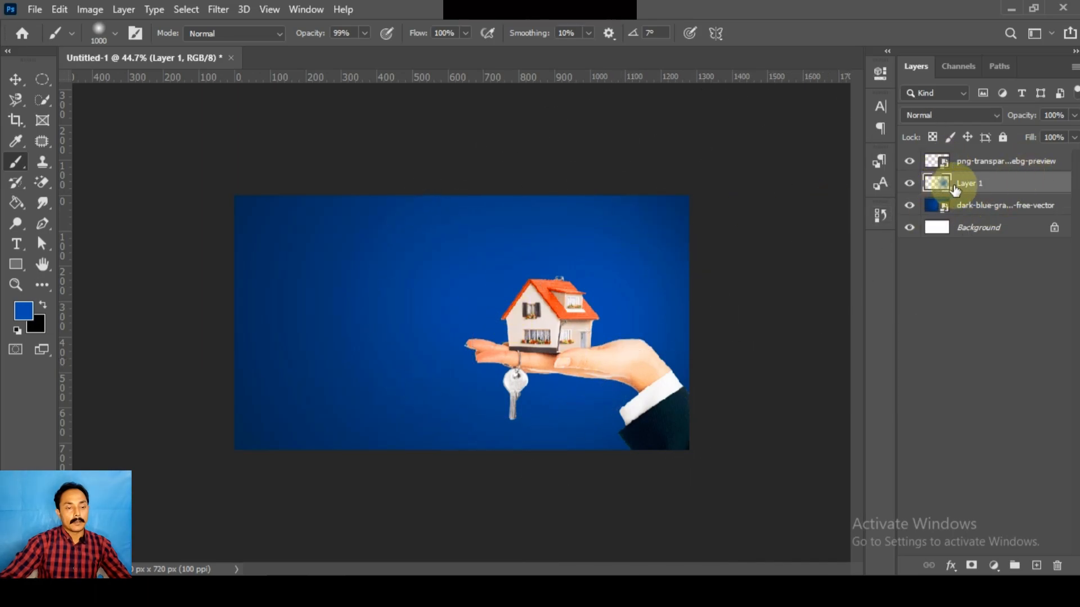
Apply a white Color Overlay at 80% opacity to Layer 1 and lower the layer's opacity to 49%.
left_click(951, 566)
left_click(982, 500)
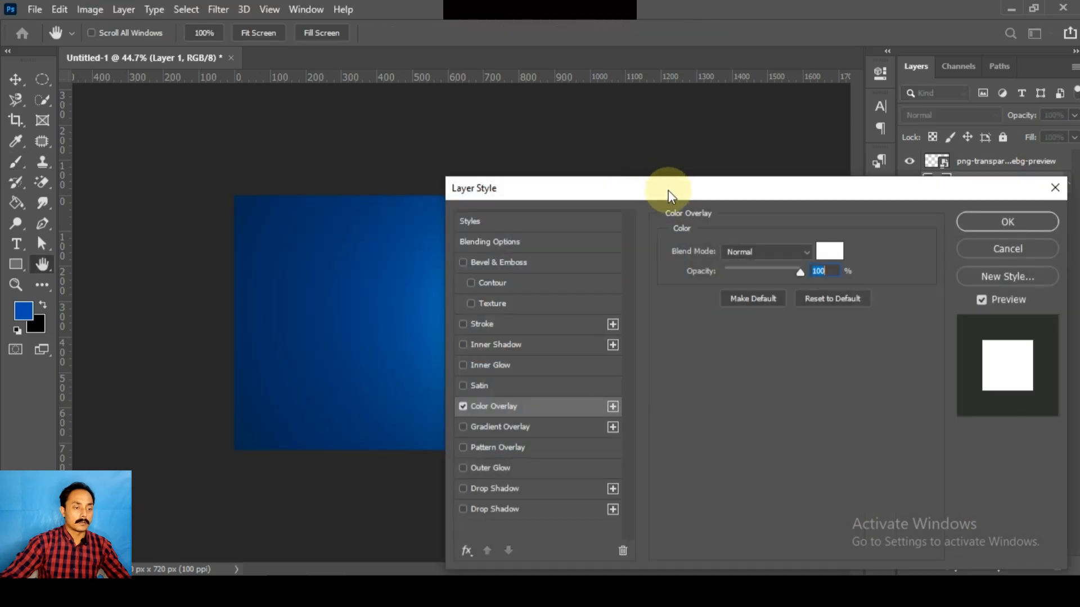
left_click_drag(689, 196, 648, 427)
left_click_drag(761, 492, 749, 498)
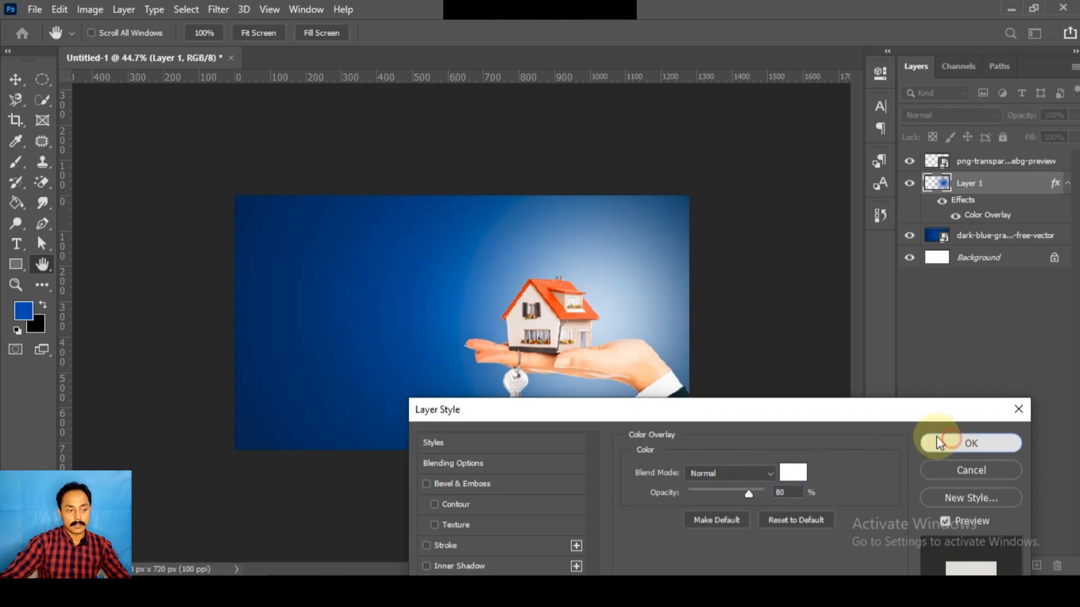
left_click(952, 444)
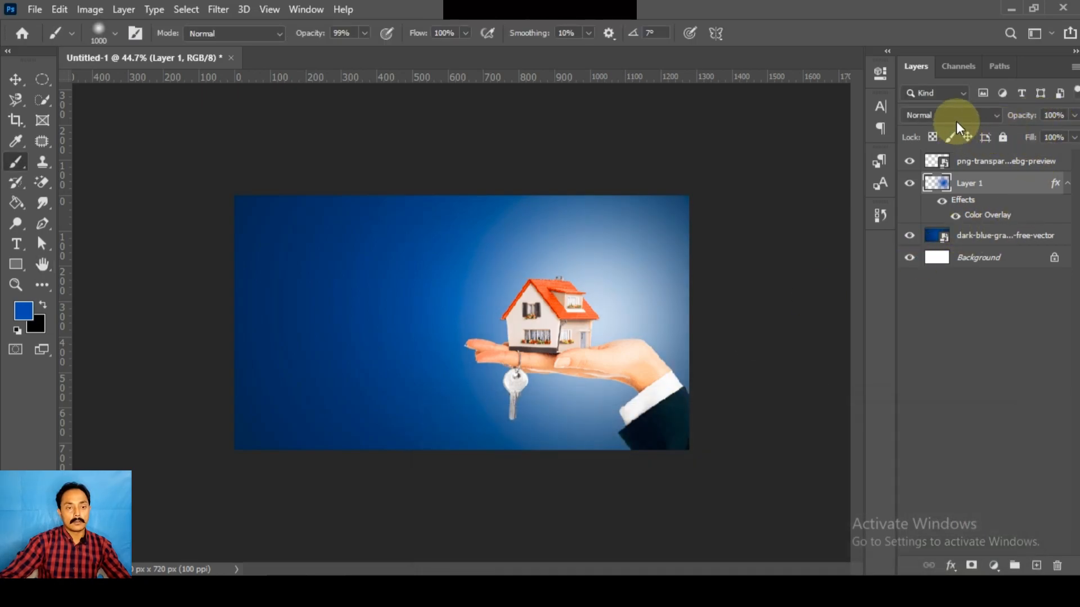
left_click_drag(1067, 135, 1037, 141)
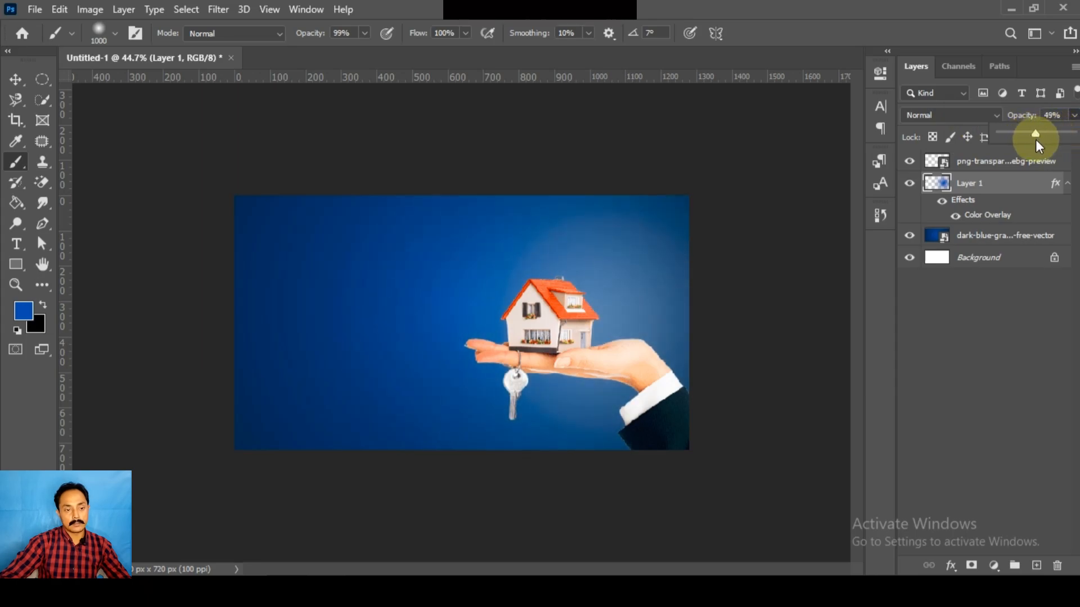
key("v")
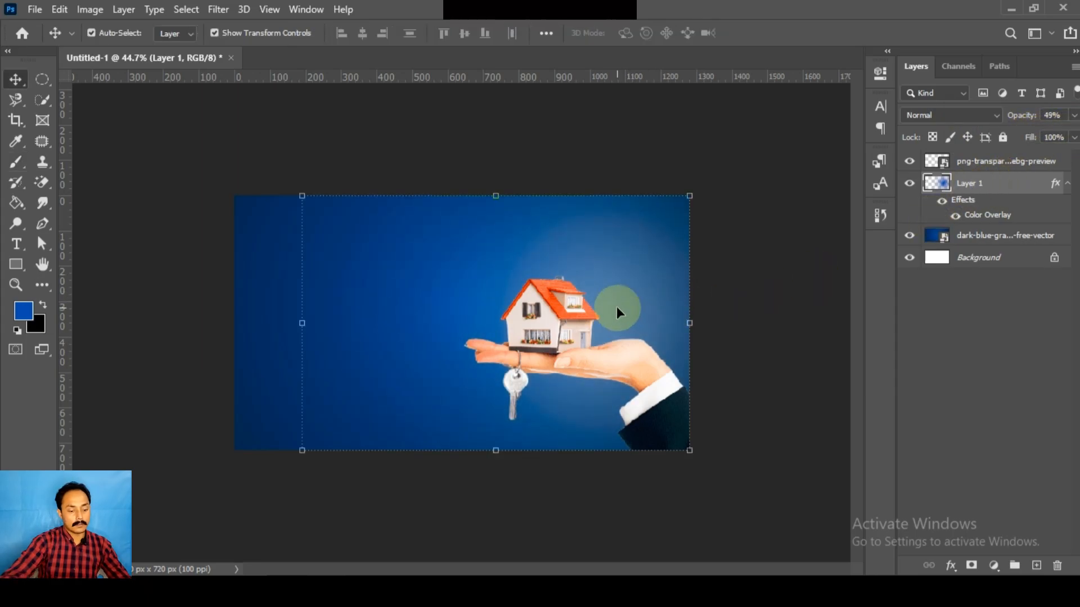
Enlarge the Layer 1 glow to about 124% and shift it slightly down and left behind the house.
left_click_drag(616, 308, 616, 311)
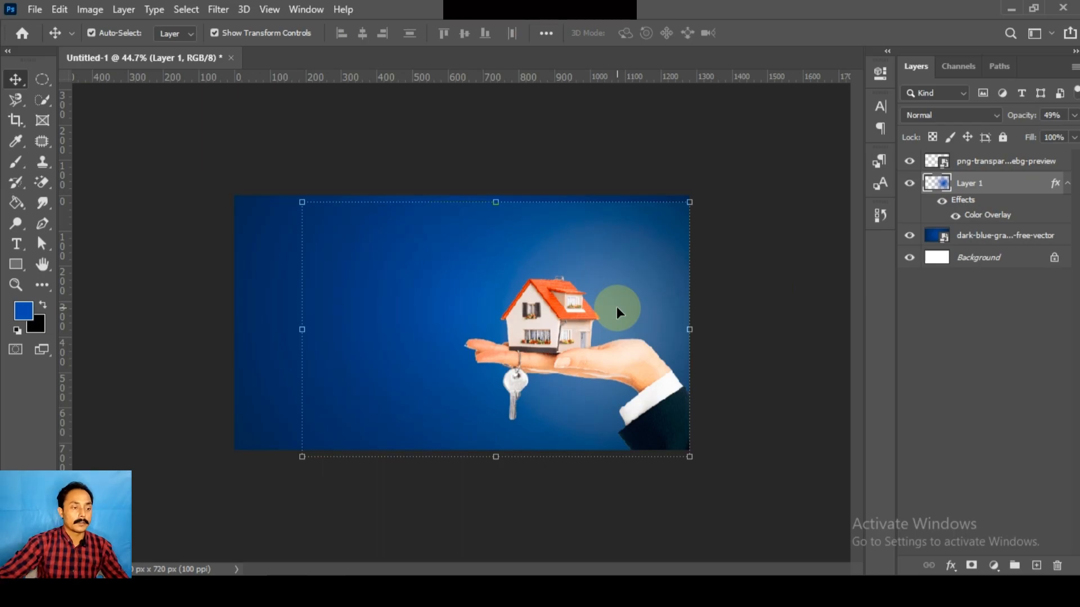
left_click_drag(692, 203, 735, 174)
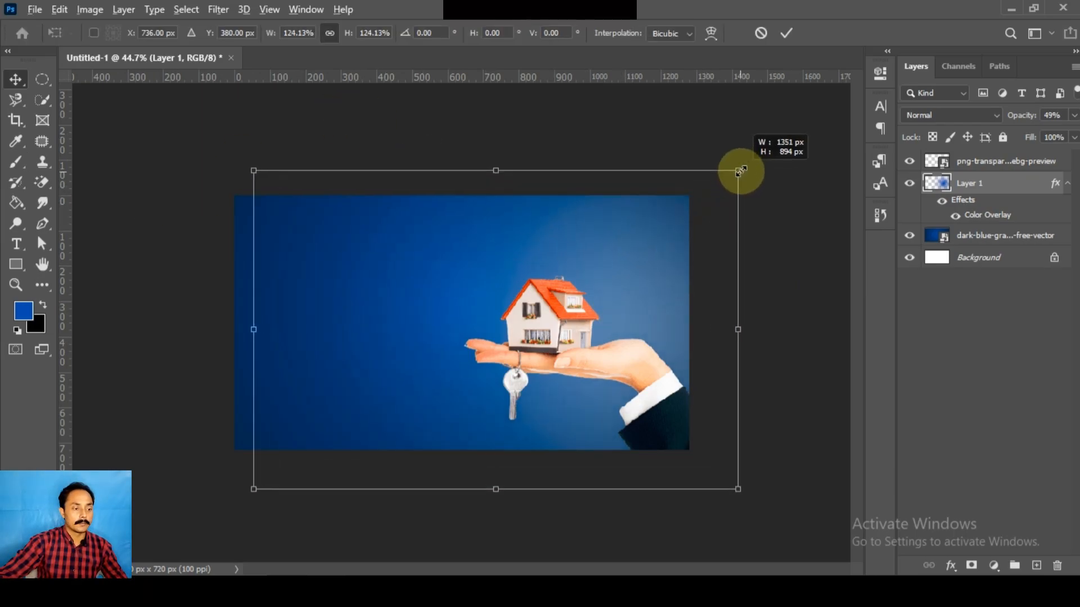
left_click_drag(603, 280, 581, 296)
left_click(786, 33)
Try the Multiply blend mode on Layer 1 and return it to Normal.
left_click(928, 116)
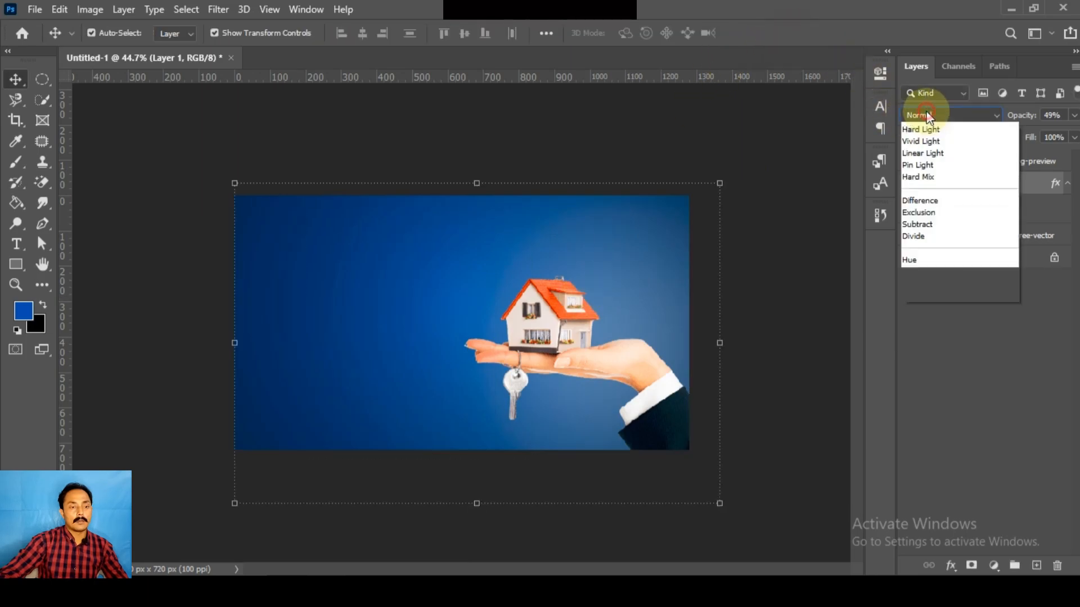
left_click(927, 115)
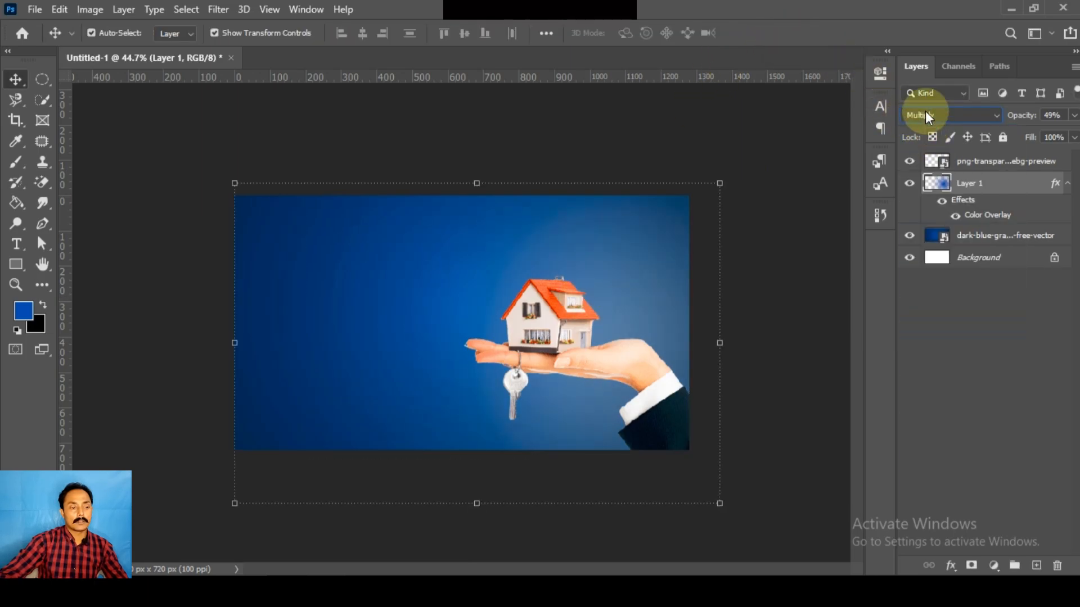
scroll(928, 116, "up", 3)
Set the blend mode of Layer 1's Color Overlay to Vivid Light and the layer's opacity to 57%.
double_click(977, 219)
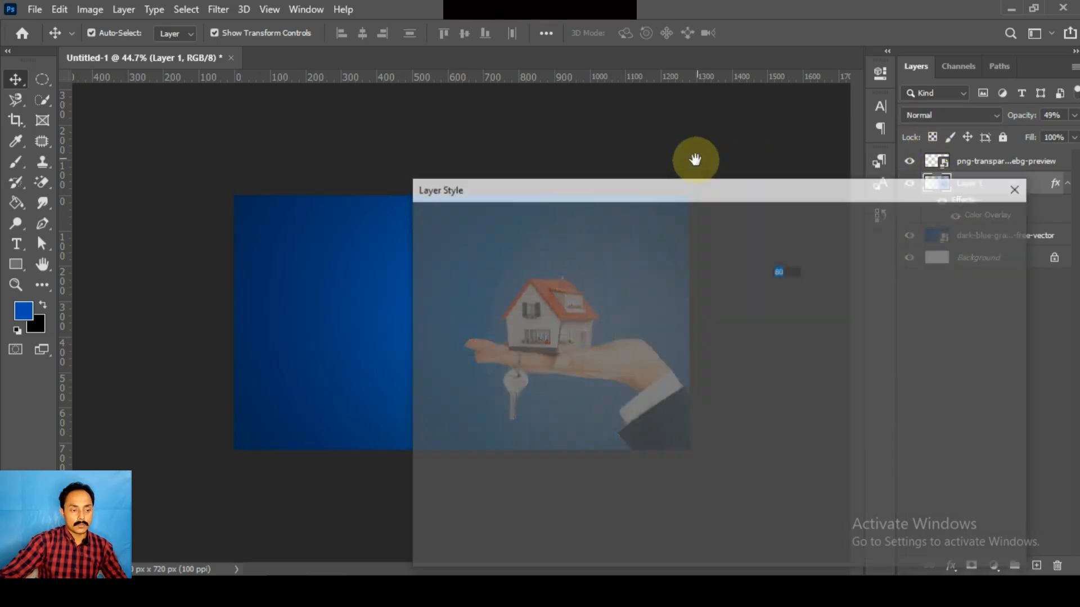
left_click_drag(718, 191, 953, 171)
scroll(865, 243, "down", 4)
scroll(991, 230, "down", 3)
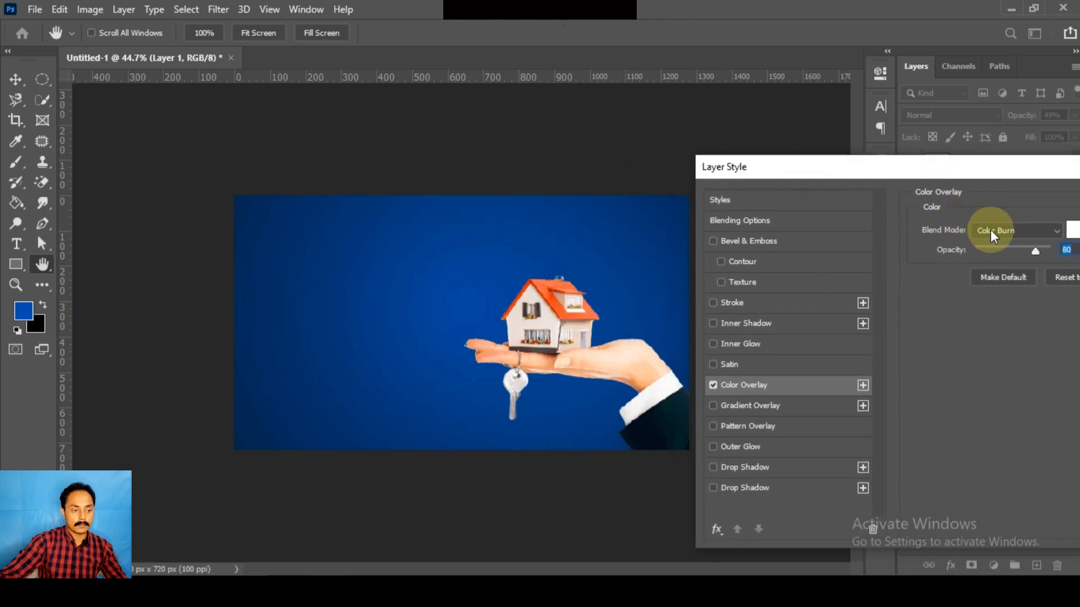
scroll(991, 229, "down", 9)
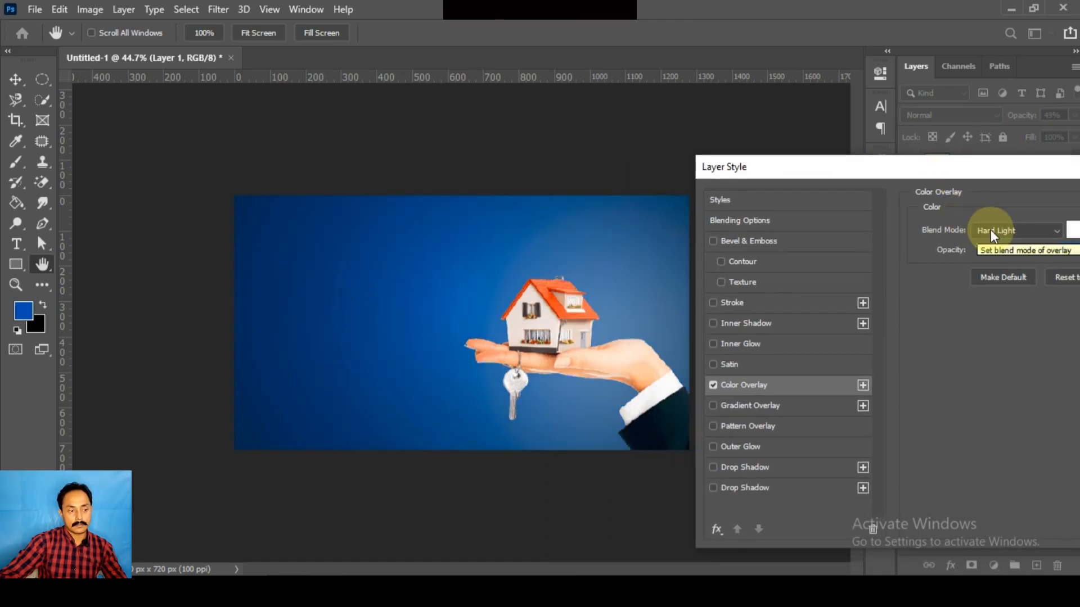
scroll(990, 229, "up", 3)
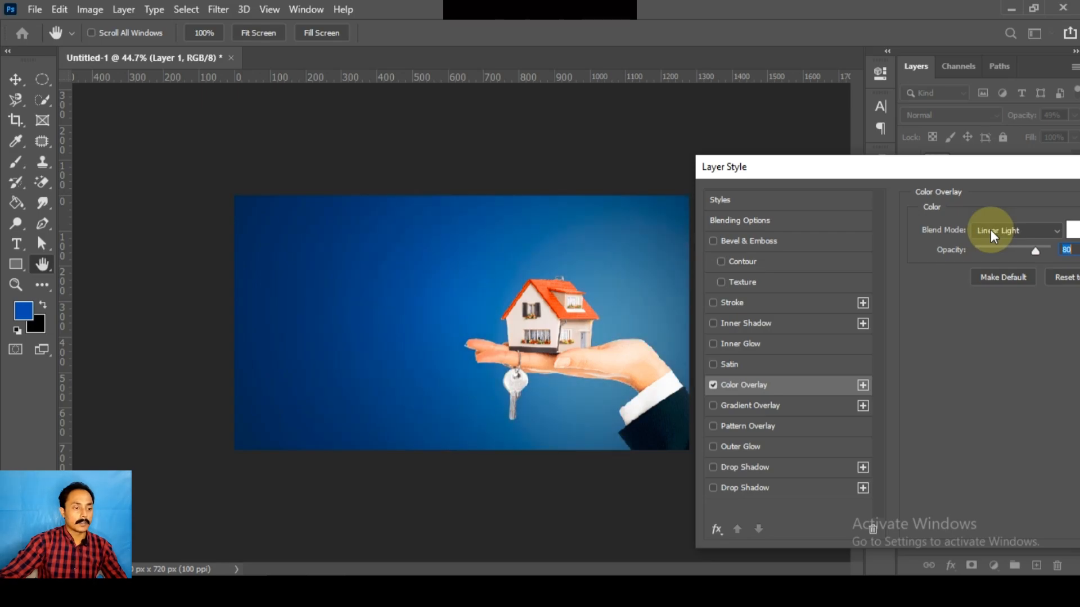
scroll(990, 230, "up", 6)
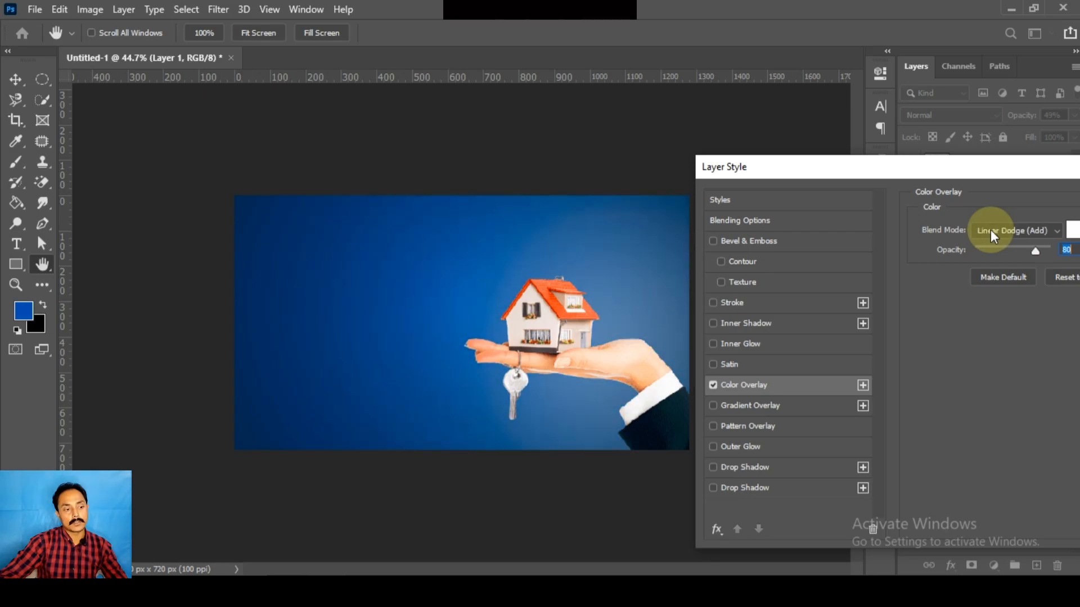
scroll(991, 230, "down", 6)
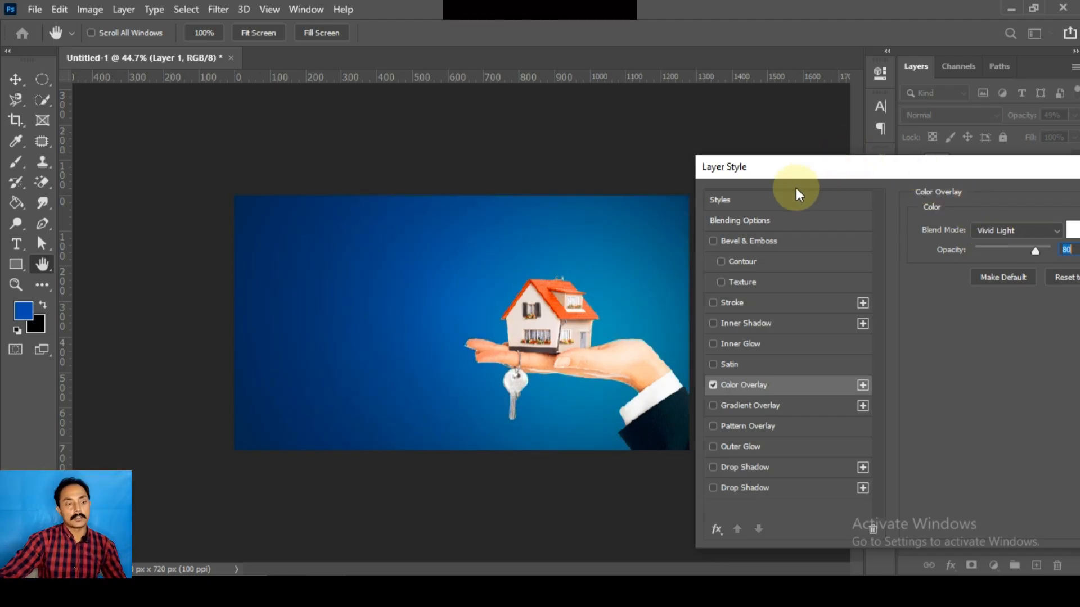
left_click_drag(788, 168, 387, 186)
left_click(860, 216)
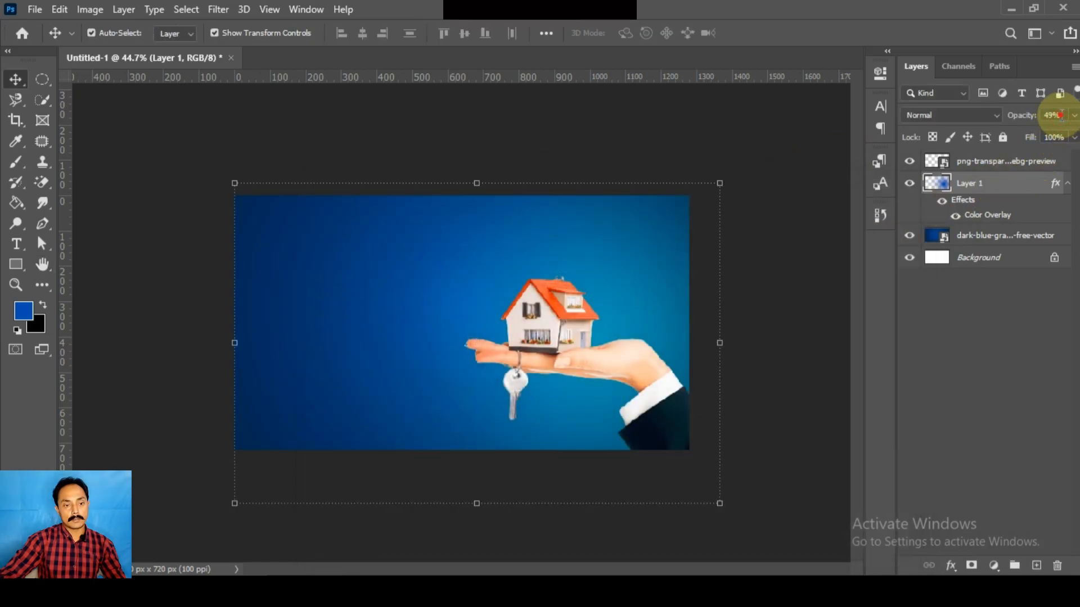
scroll(1061, 115, "up", 3)
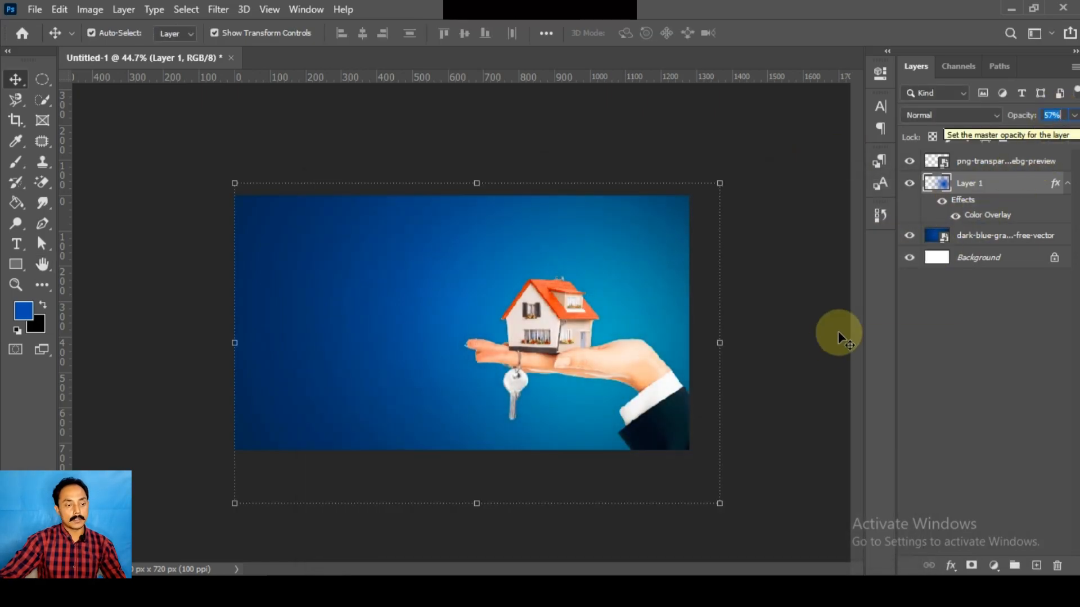
Deselect the layer and place two horizontal and two vertical guides as margins just inside the canvas edges.
left_click(10, 79)
left_click(164, 272)
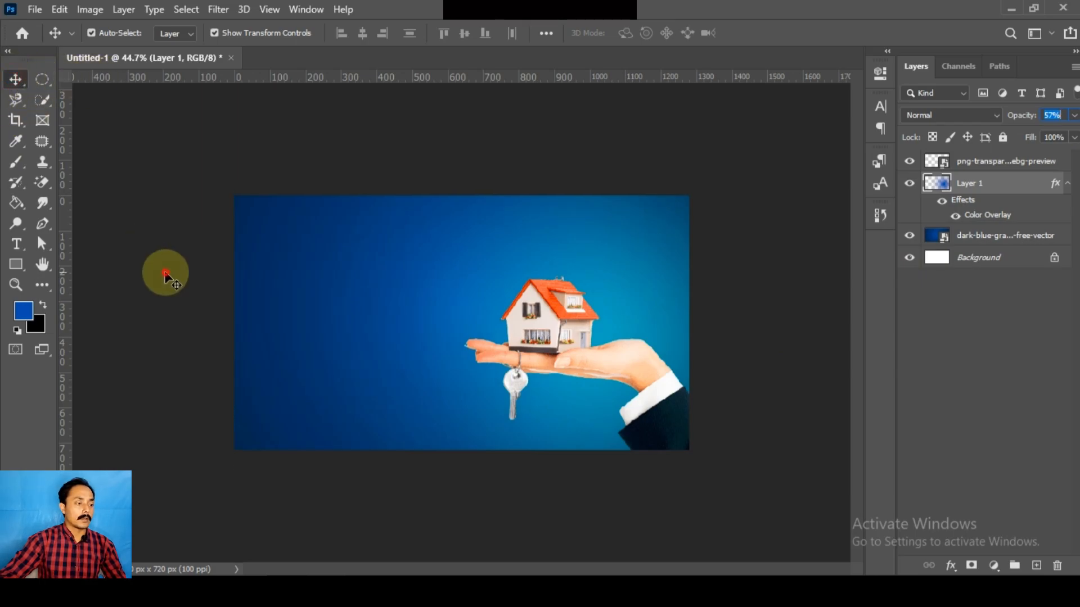
scroll(279, 332, "up", 2)
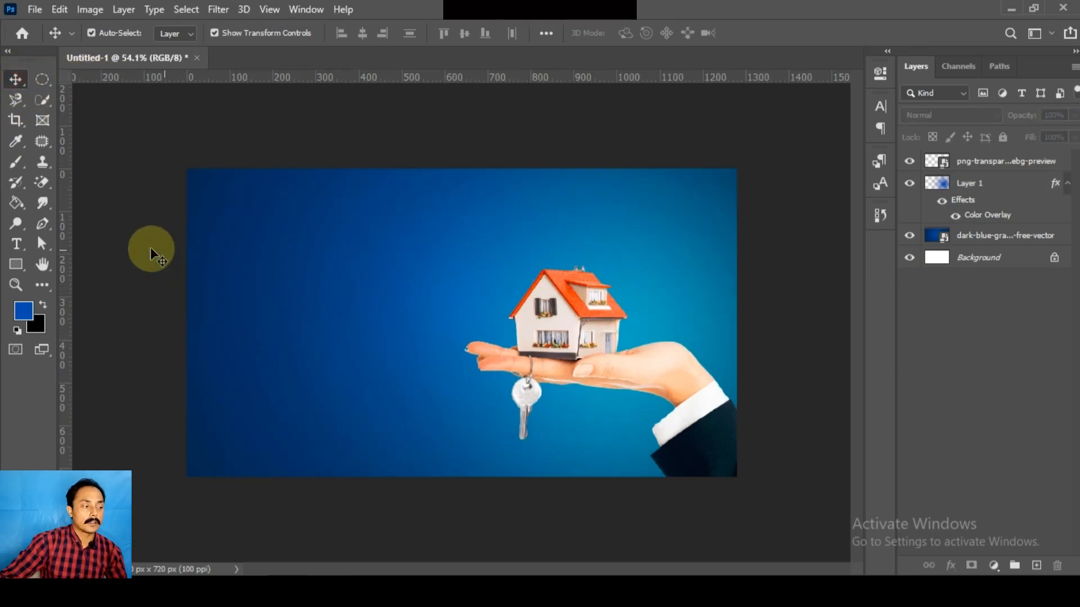
left_click_drag(382, 74, 396, 181)
left_click_drag(440, 82, 431, 463)
left_click_drag(66, 337, 197, 332)
left_click_drag(67, 317, 730, 315)
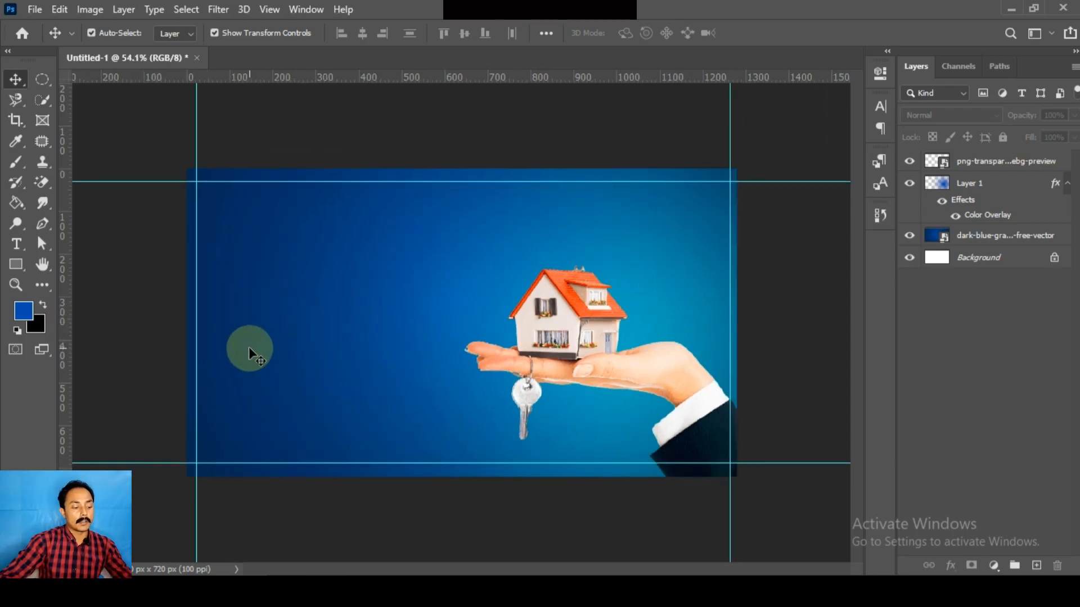
Add the headline text MODERN HOMES at 100 pt in the upper left part of the banner.
key("t")
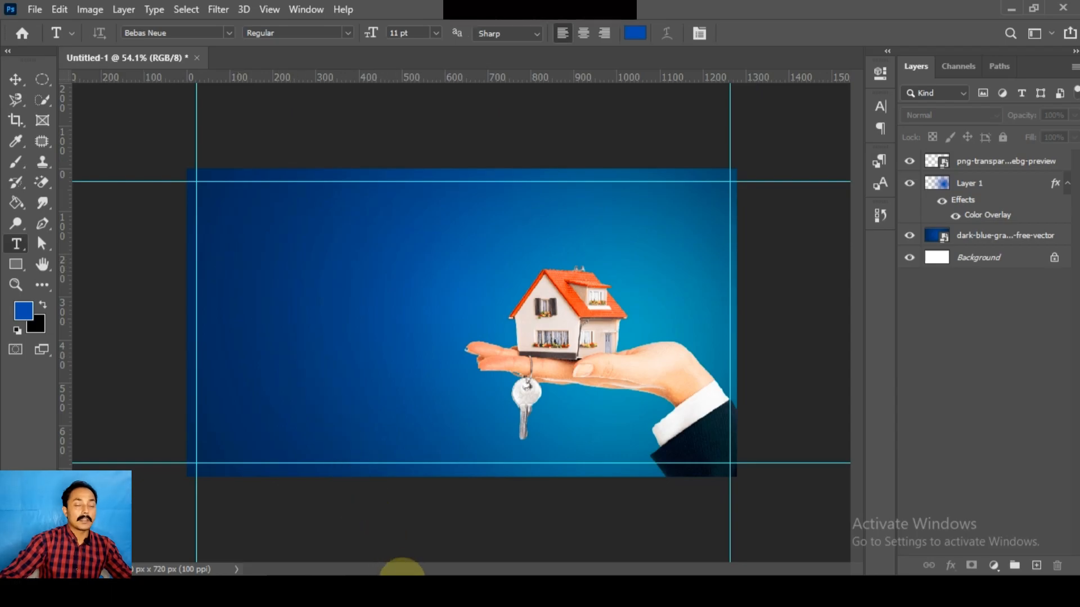
left_click(402, 574)
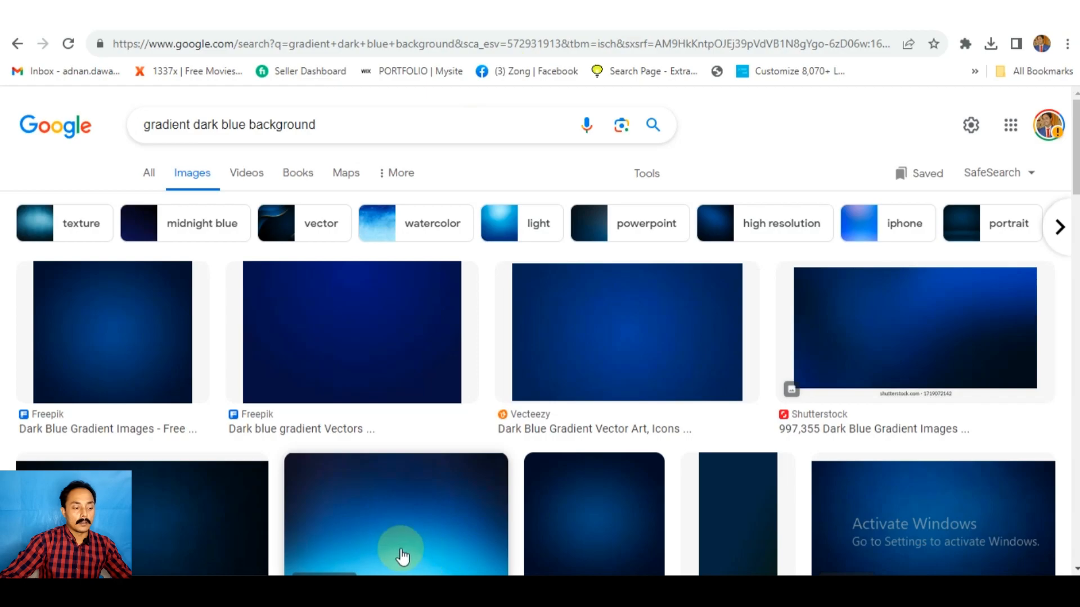
left_click(340, 573)
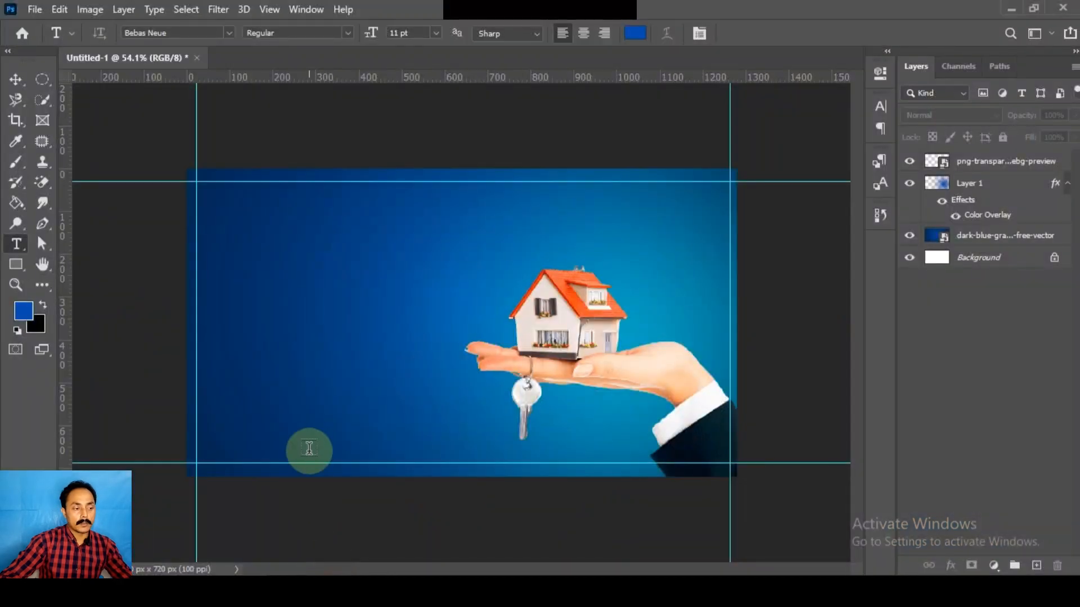
left_click(258, 271)
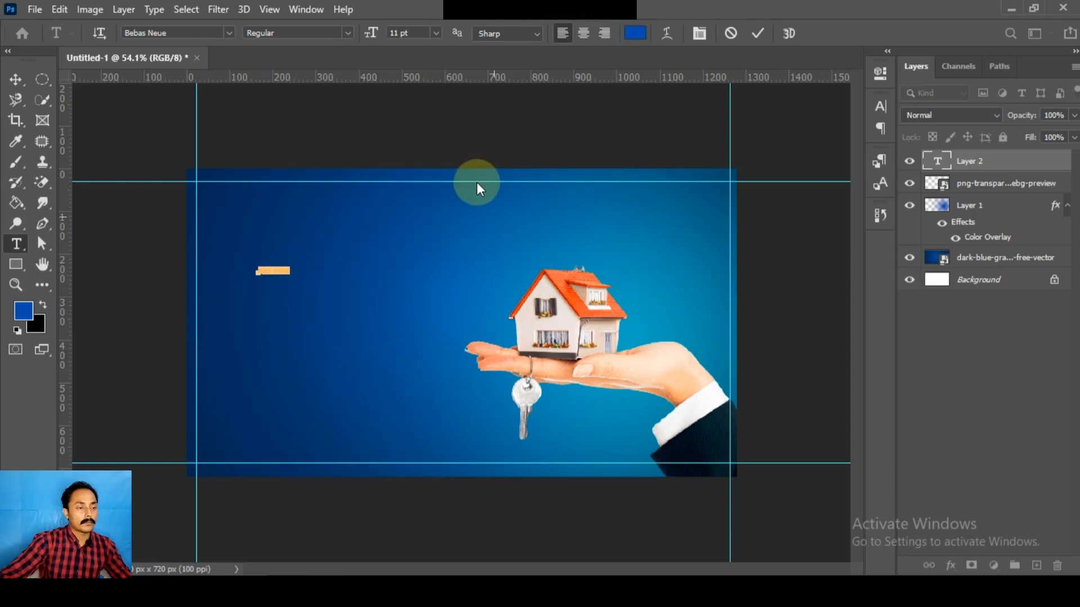
left_click_drag(384, 32, 444, 32)
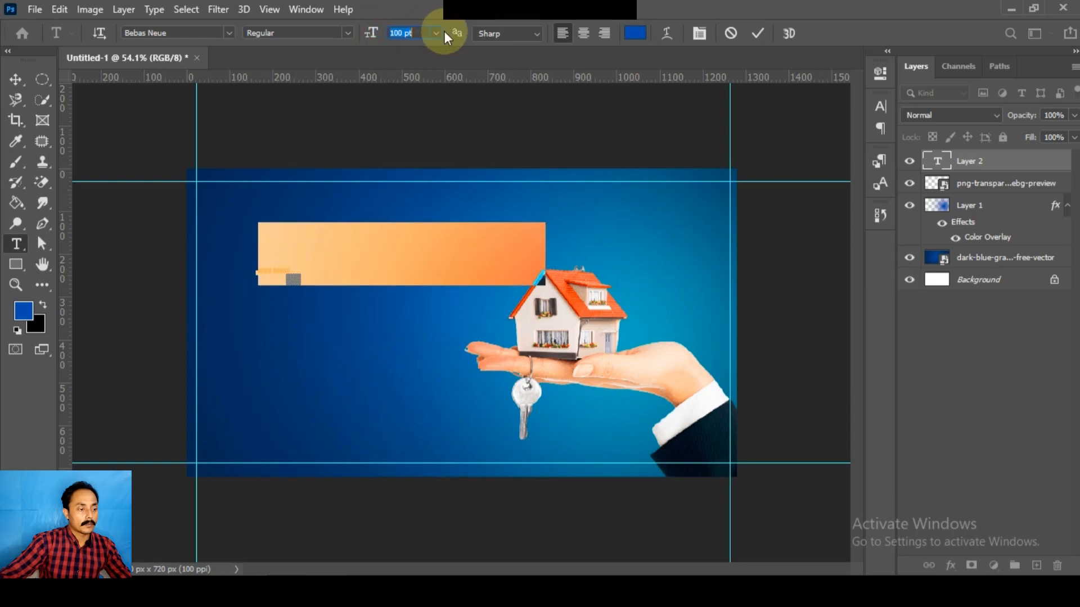
left_click(471, 279)
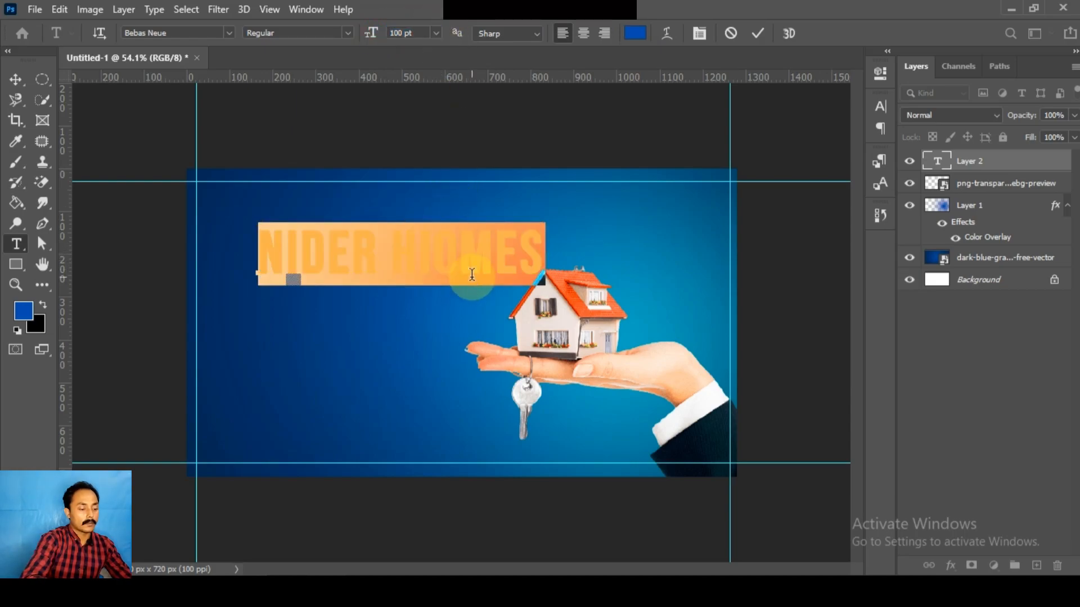
type("MODERN HO")
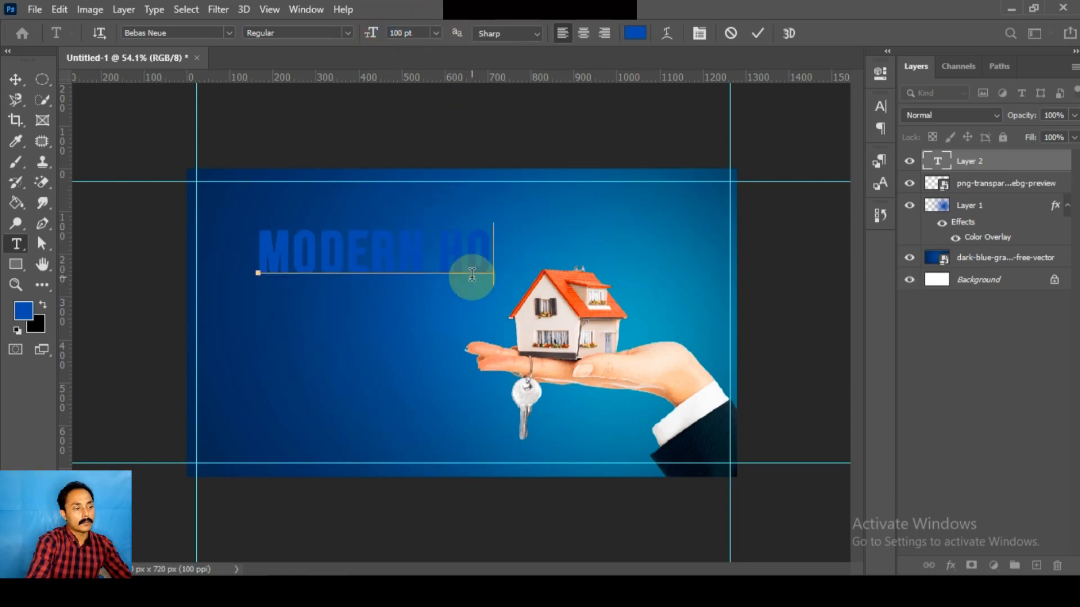
type("MES")
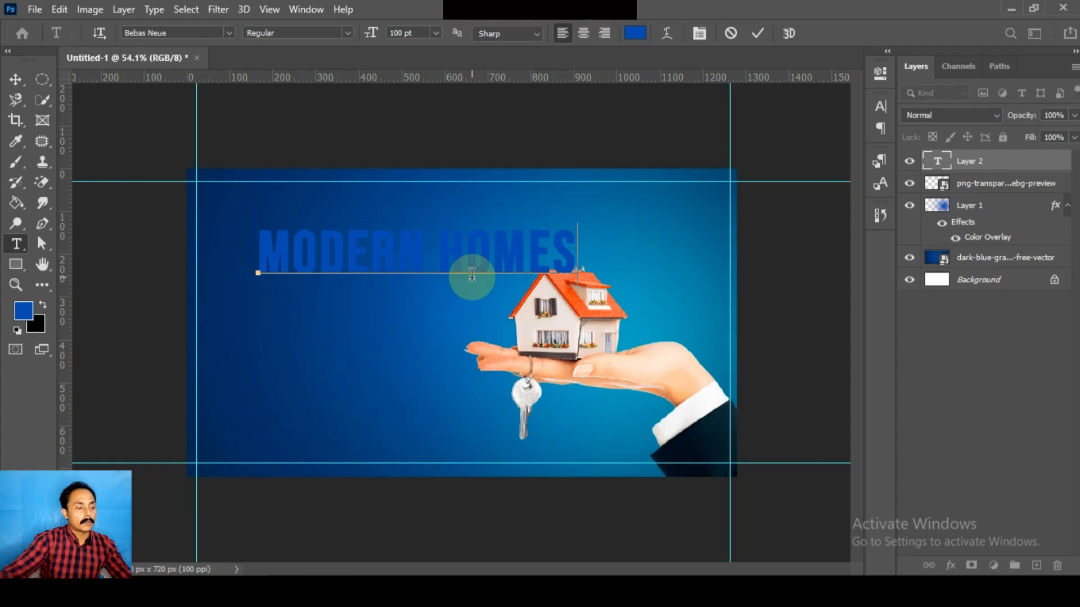
Change the color of the whole headline to white (ffffff).
key("ctrl+a")
left_click(636, 35)
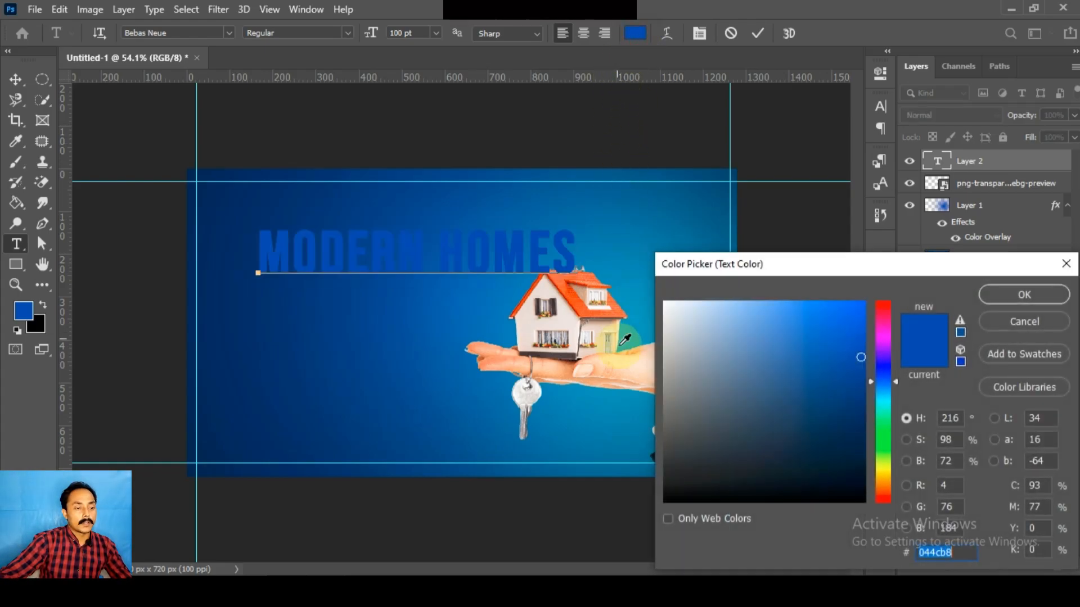
left_click(666, 303)
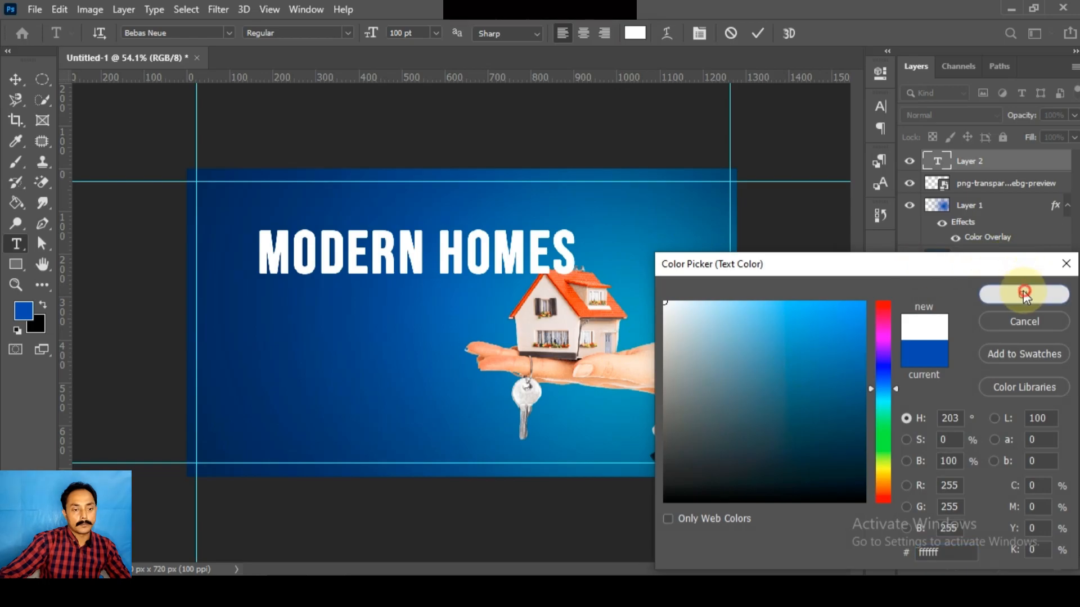
left_click(1025, 293)
Turn off faux bold for the headline and set its tracking to 0.
left_click(883, 108)
left_click(711, 216)
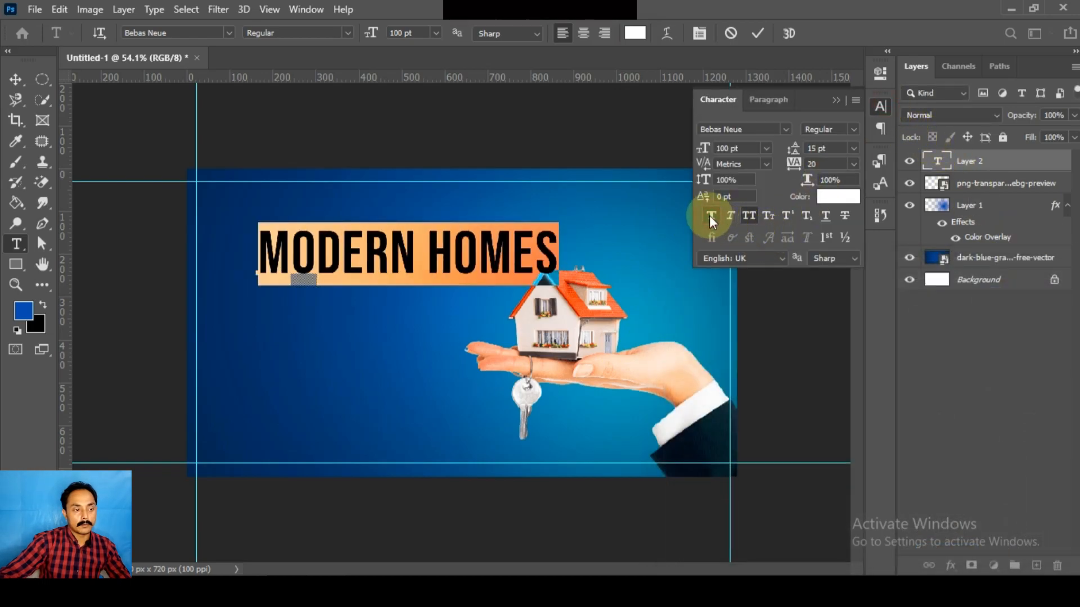
left_click(826, 164)
double_click(826, 164)
type("0")
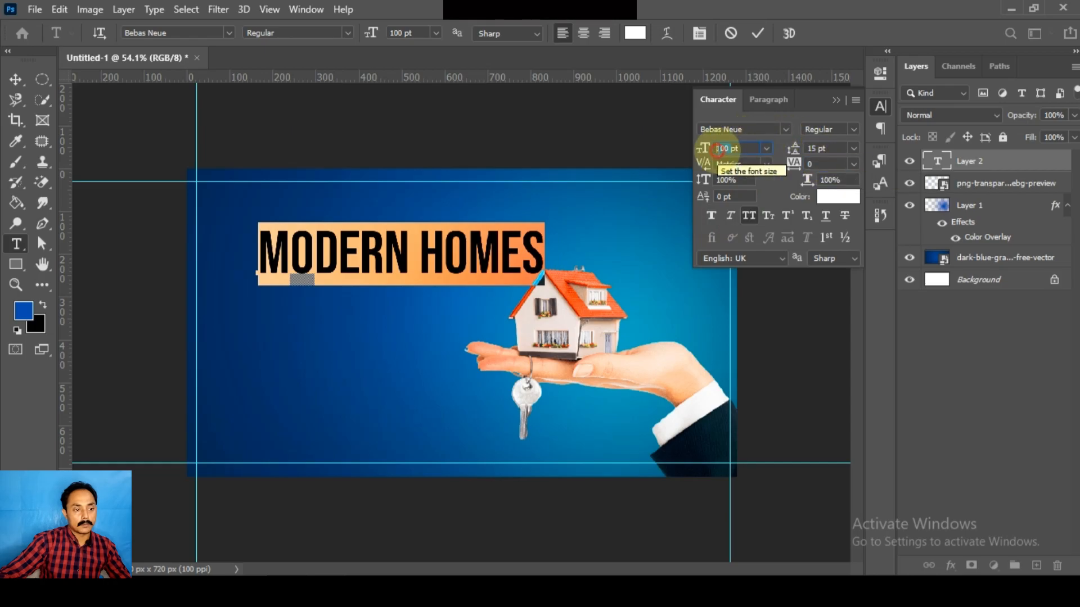
Change the headline's font to Nexa Bold and reduce its size to 60 pt.
left_click(755, 125)
type("nexa")
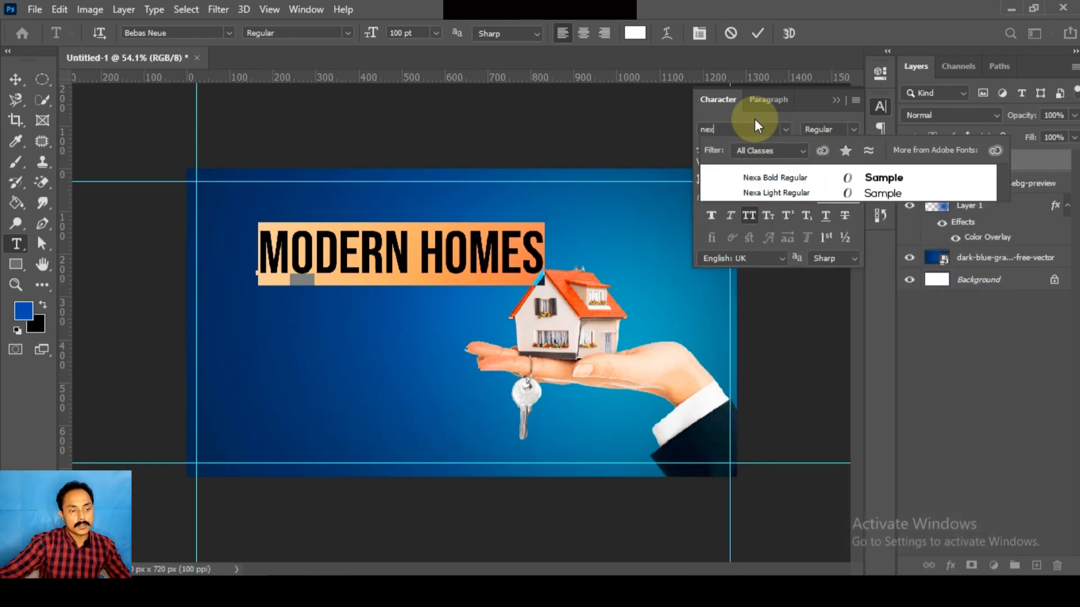
left_click(787, 181)
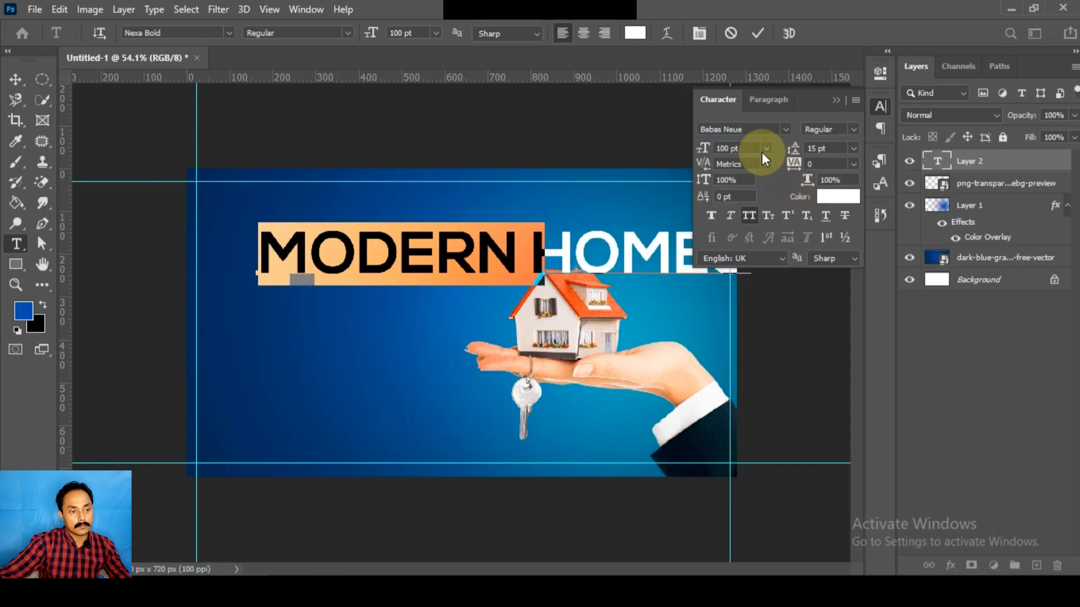
scroll(726, 147, "down", 20)
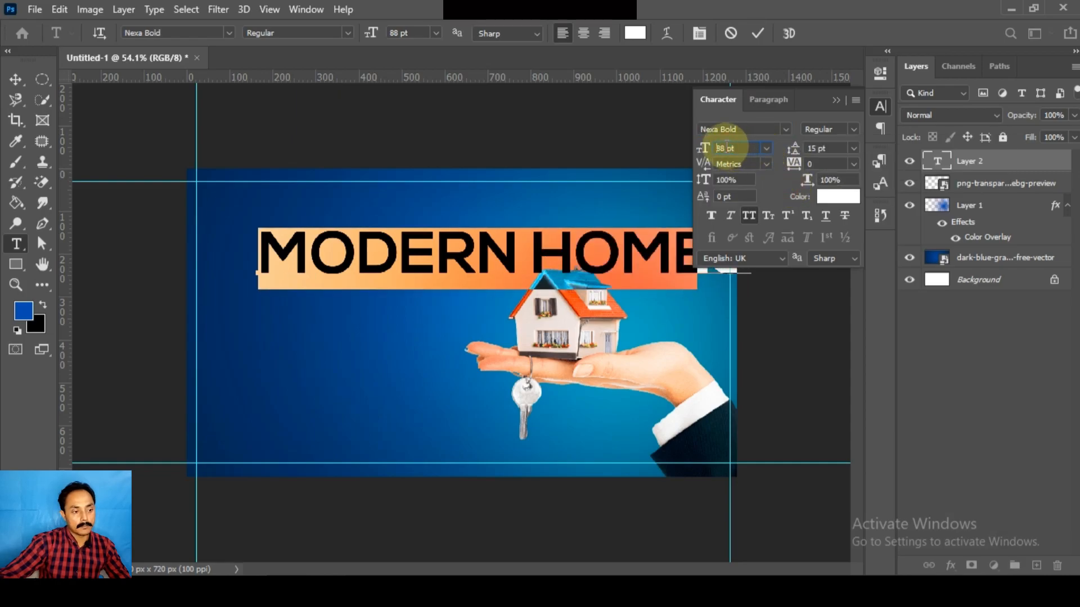
scroll(726, 147, "down", 14)
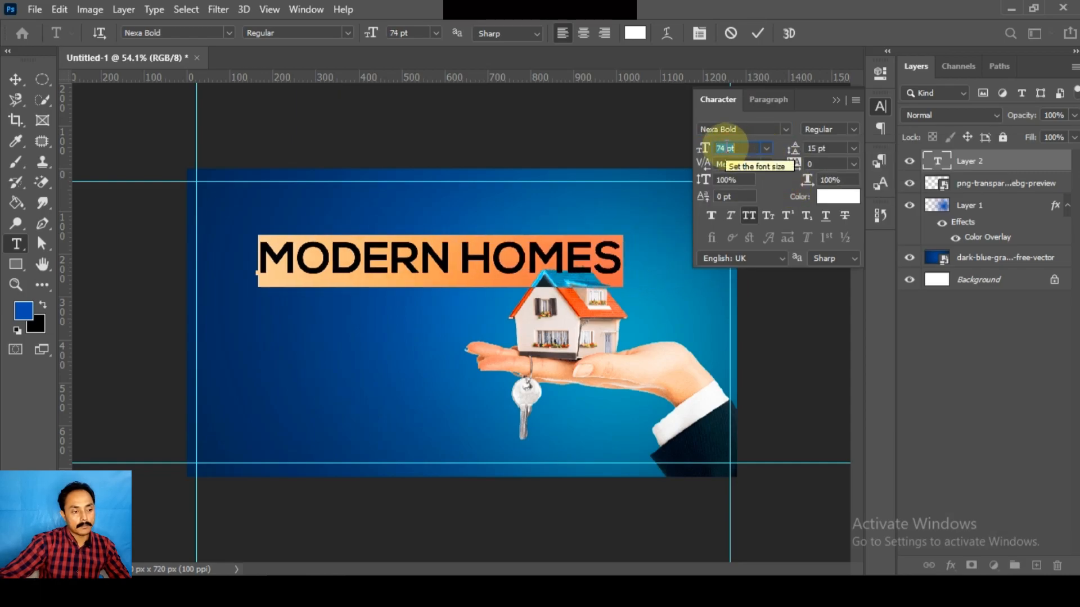
scroll(726, 147, "down", 6)
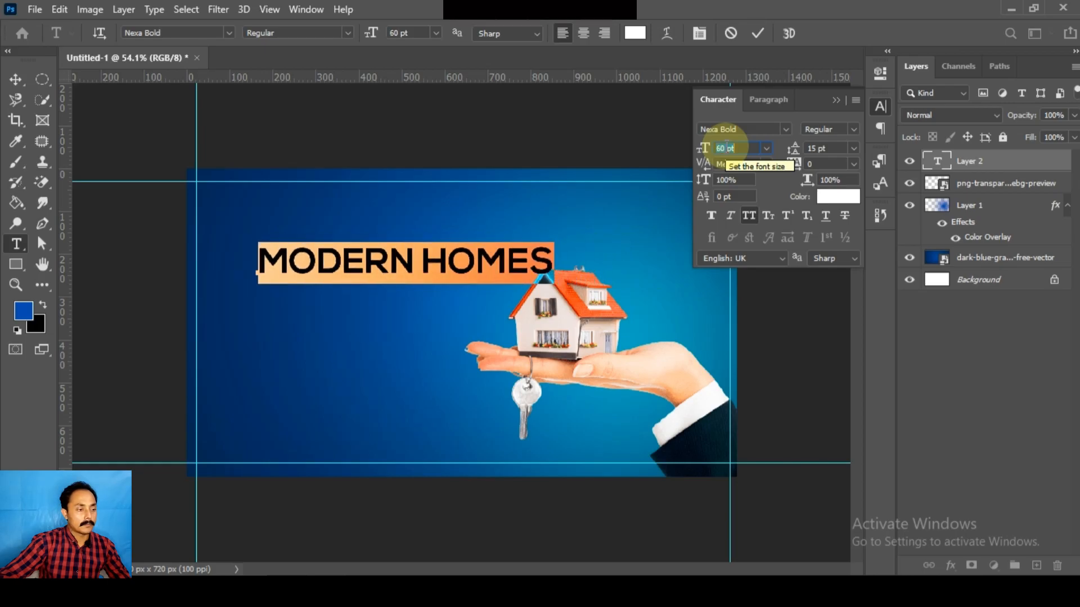
left_click(836, 101)
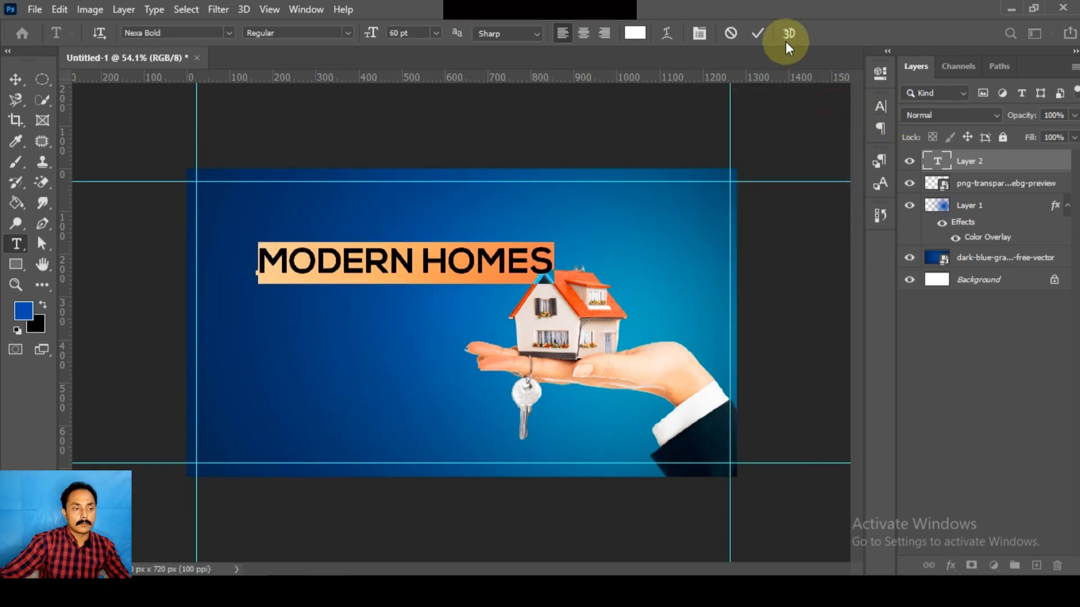
left_click(757, 32)
Shift the MODERN HOMES headline toward the banner's left margin guide and reduce its size to 47 pt.
key("v")
left_click_drag(444, 256, 409, 246)
double_click(408, 248)
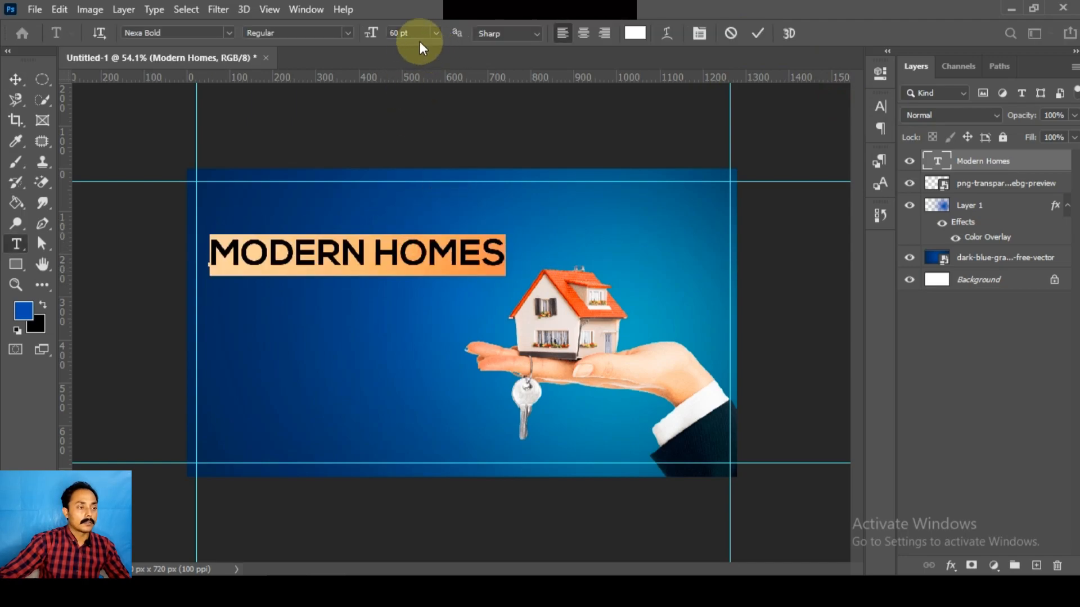
scroll(403, 33, "down", 15)
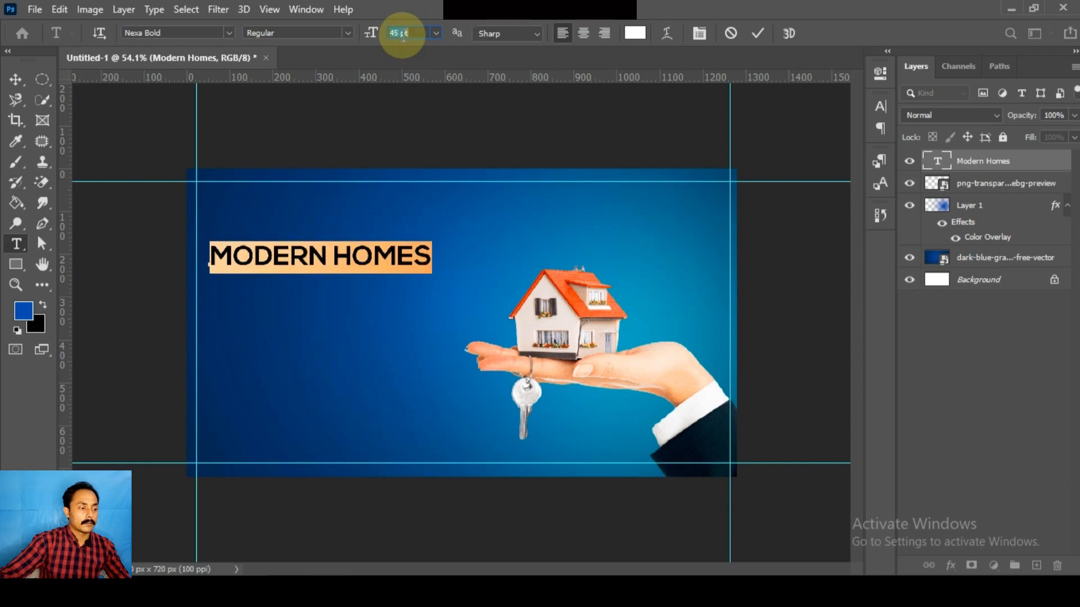
scroll(403, 35, "up", 2)
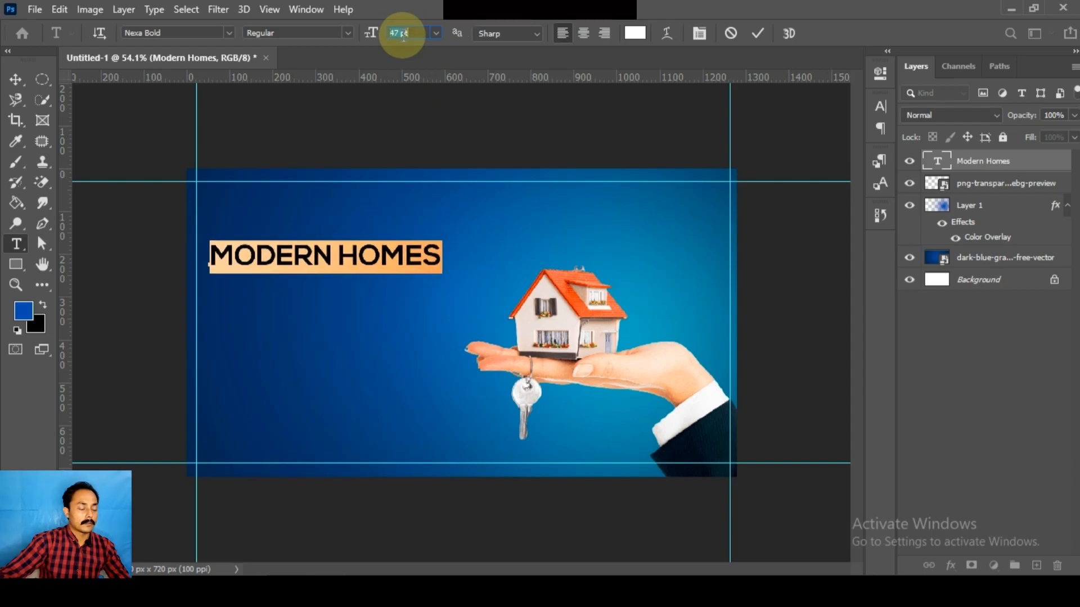
left_click(759, 33)
Duplicate the MODERN HOMES headline directly beneath itself and change the copy's text to DESIGNS.
key("v")
left_click_drag(373, 258, 379, 295)
double_click(380, 296)
type("DESIGNS")
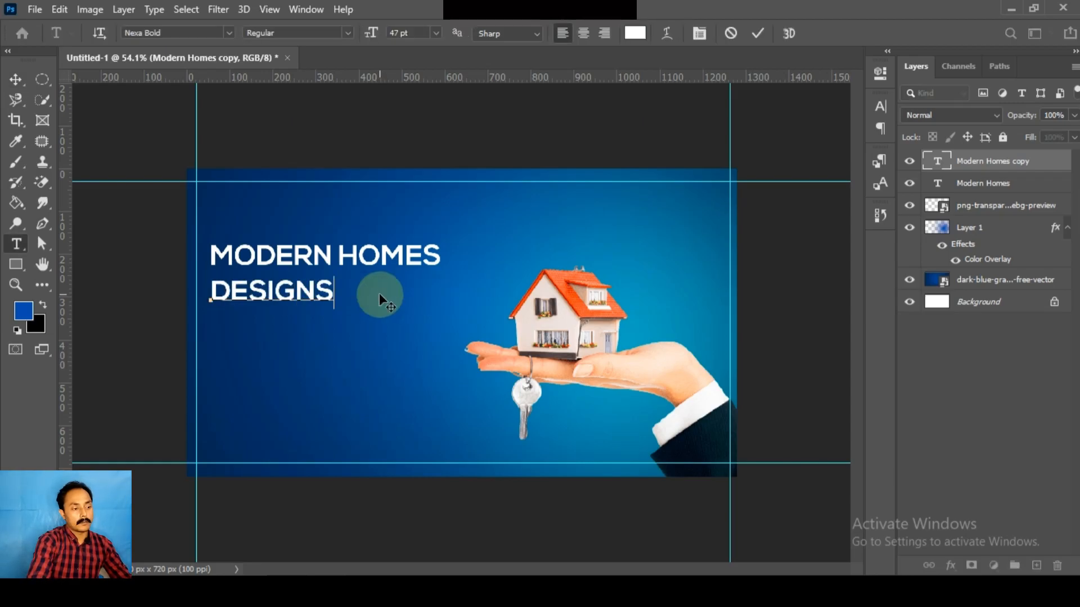
Enlarge the whole DESIGNS text to 109 pt.
key("ctrl+a")
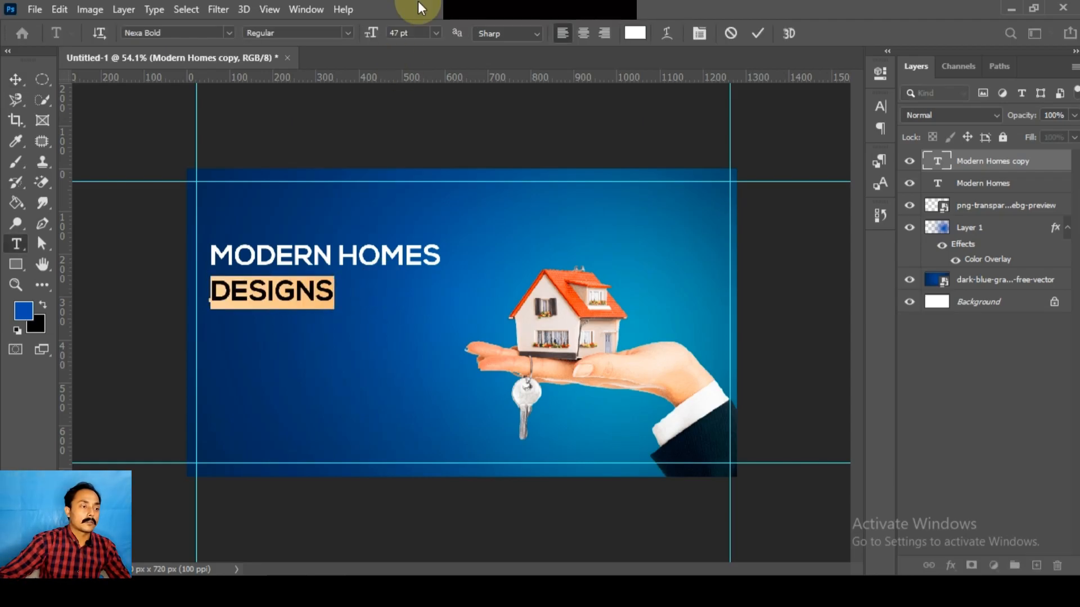
scroll(399, 32, "up", 20)
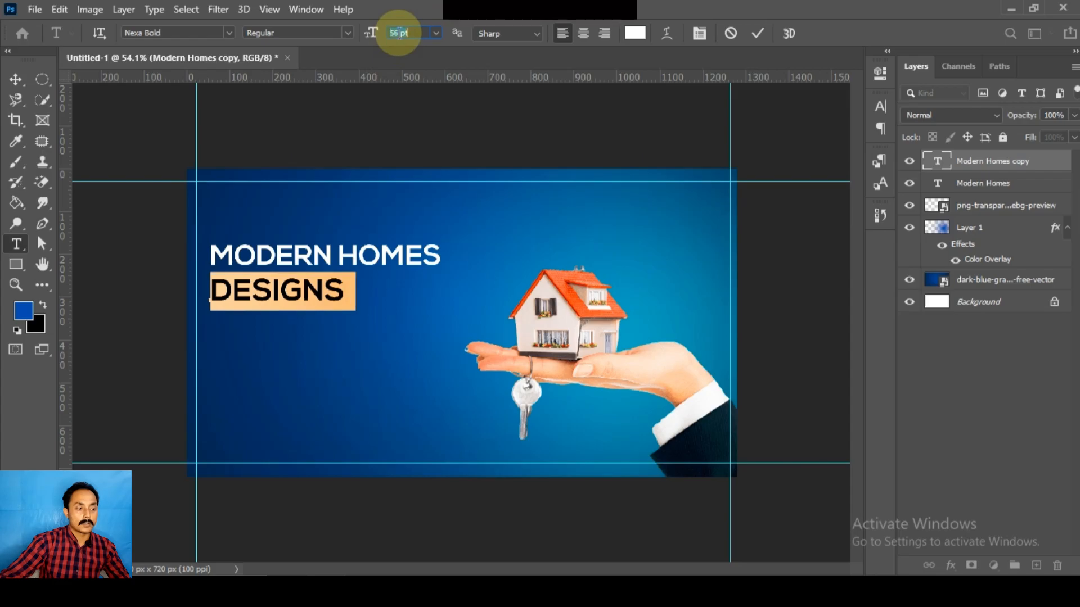
scroll(399, 33, "up", 20)
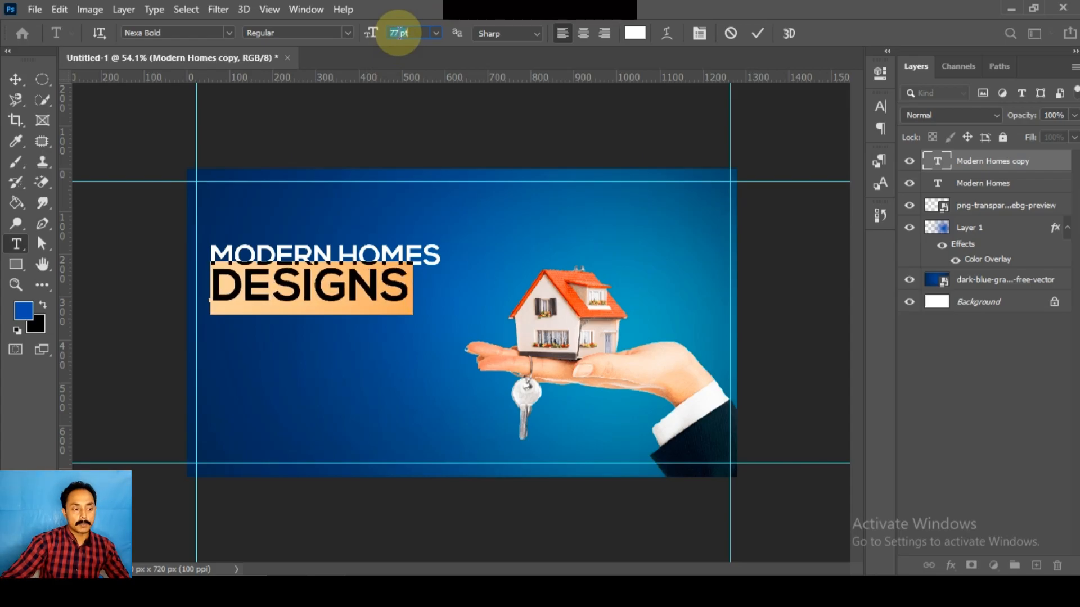
scroll(399, 33, "up", 12)
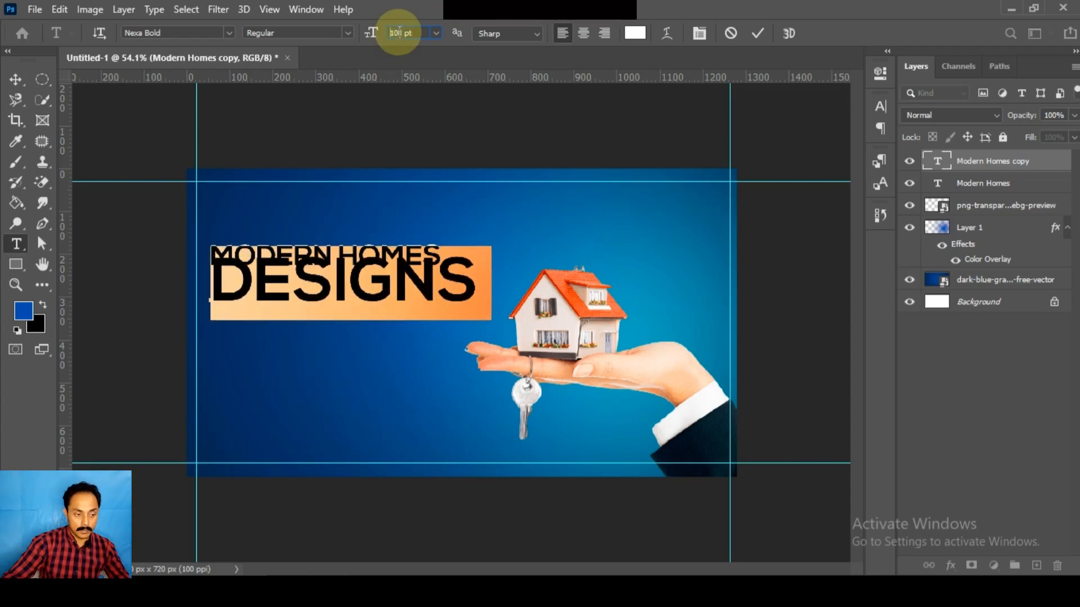
Change the font of the DESIGNS text to Bebas Neue Regular.
left_click(873, 117)
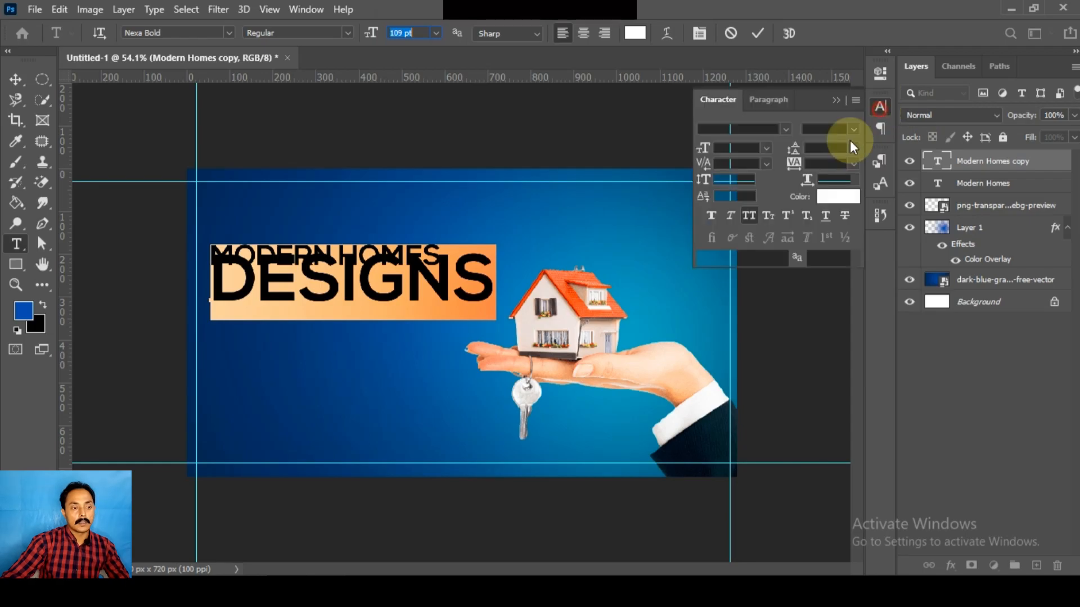
left_click(749, 130)
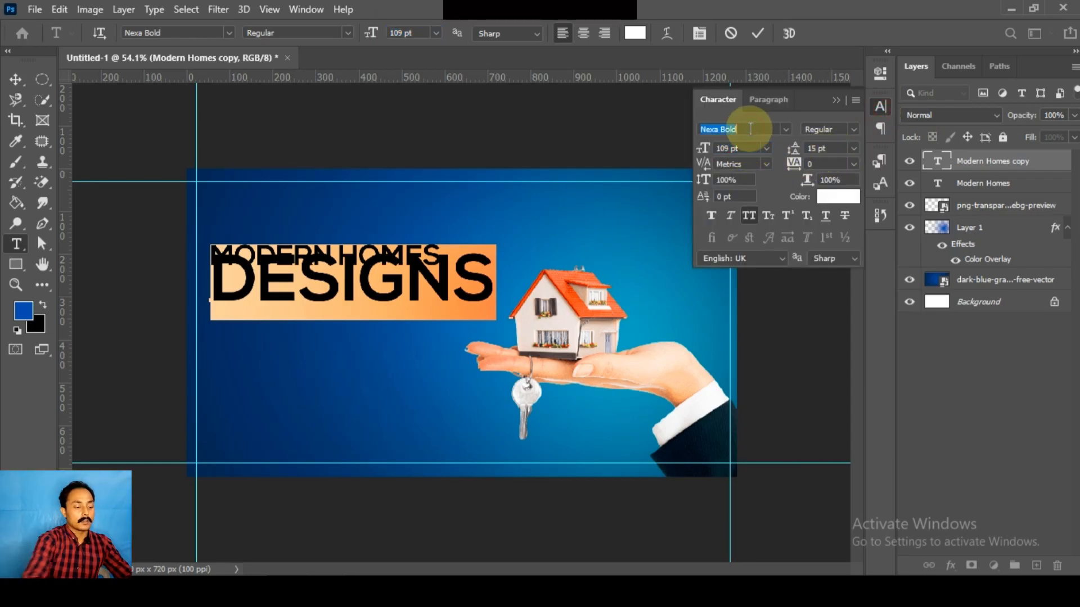
type("bebas")
left_click(762, 193)
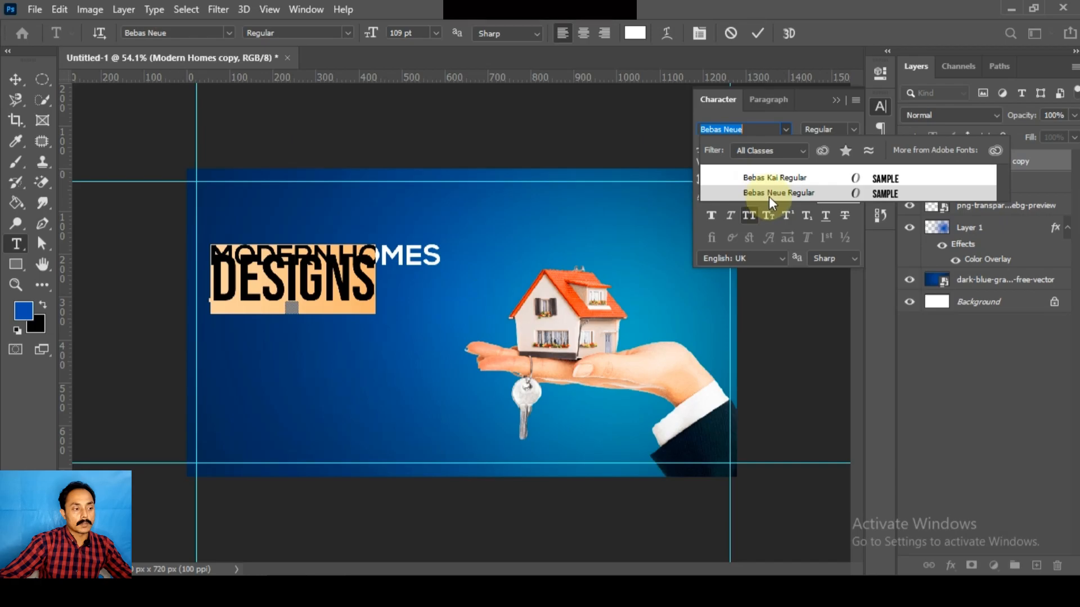
left_click(769, 194)
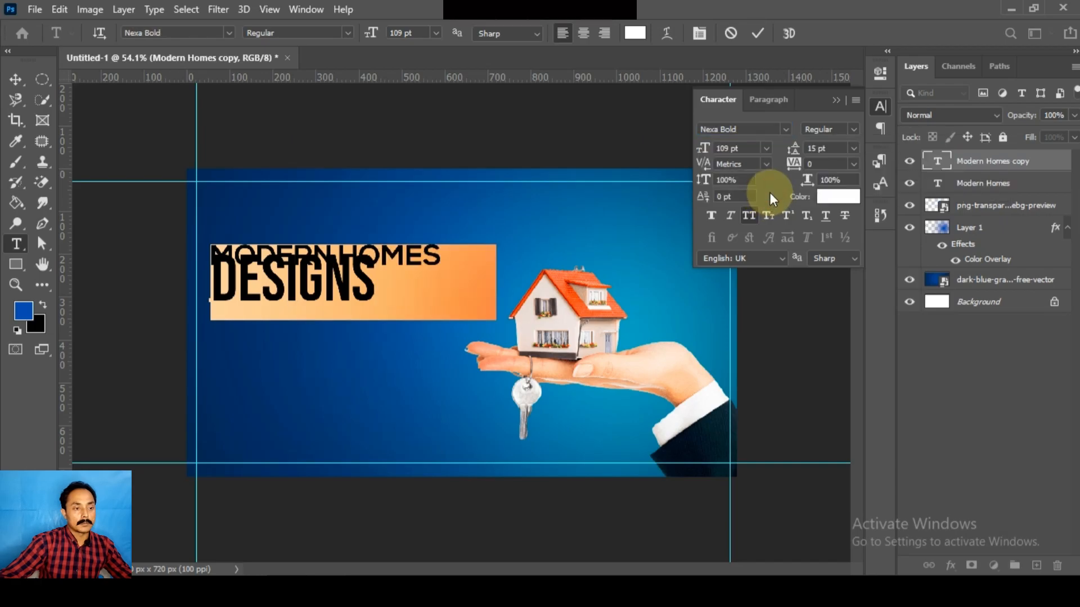
Set the font of the DESIGNS text to Helvetica Compressed Regular.
left_click(764, 129)
type("hel")
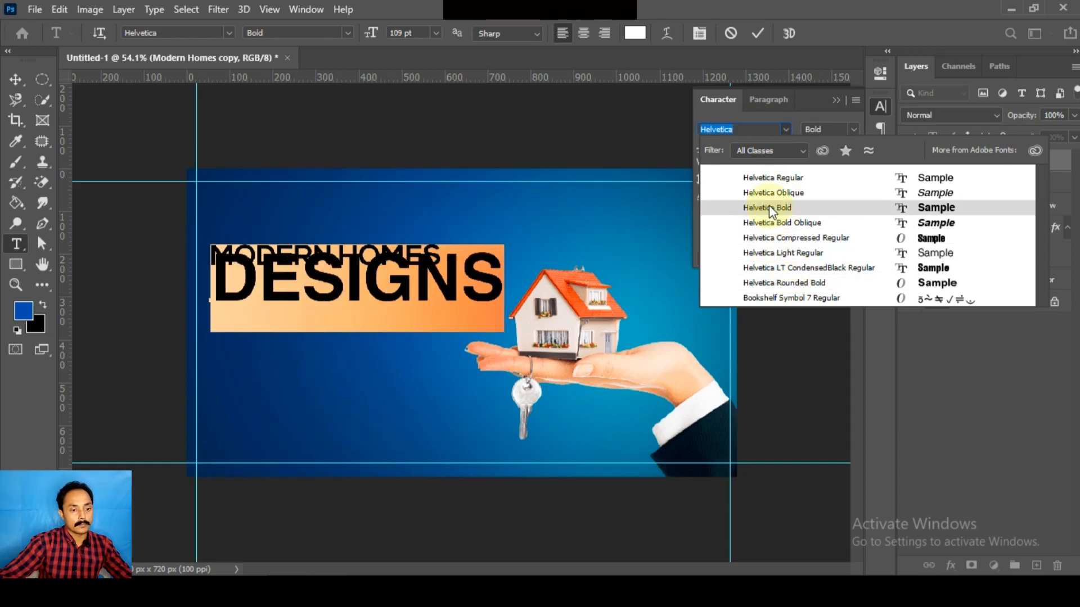
left_click(770, 238)
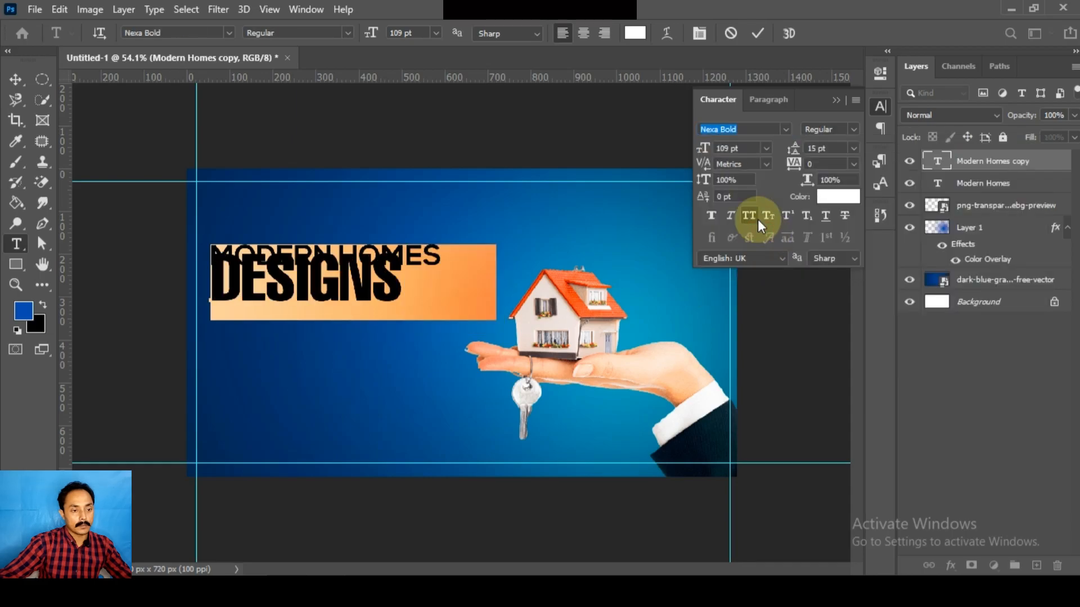
Enlarge the DESIGNS text to 166 pt and place it just below the MODERN HOMES line.
scroll(722, 147, "up", 17)
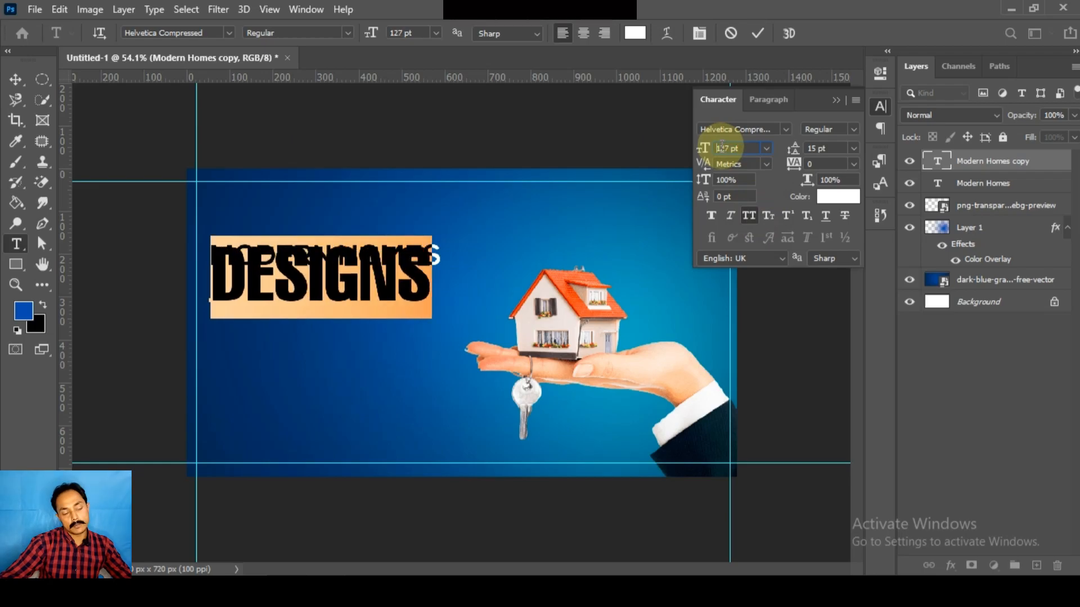
scroll(722, 148, "up", 20)
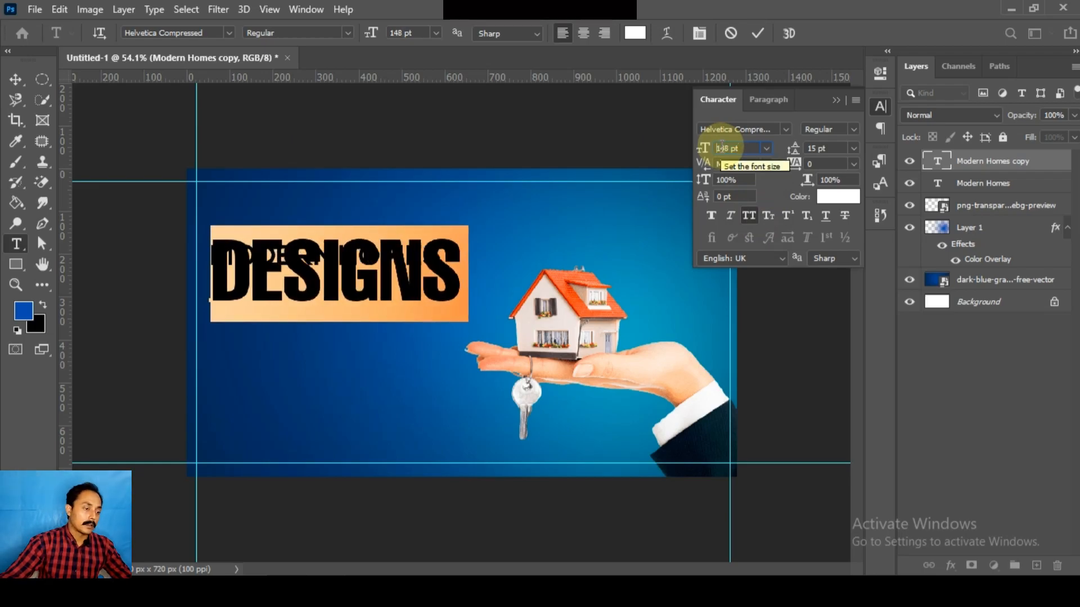
scroll(721, 147, "up", 18)
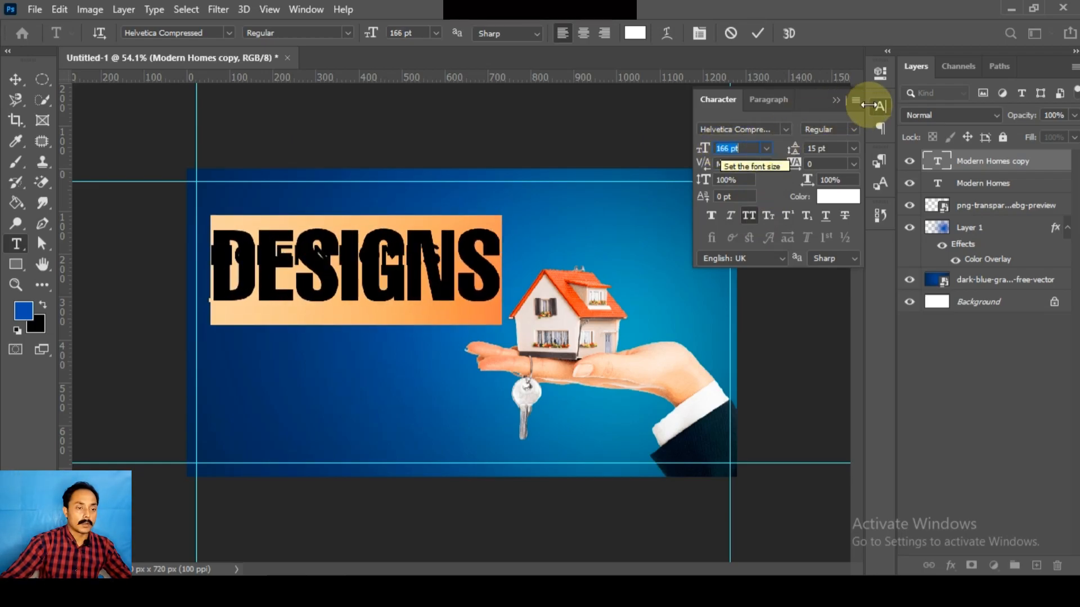
left_click(837, 101)
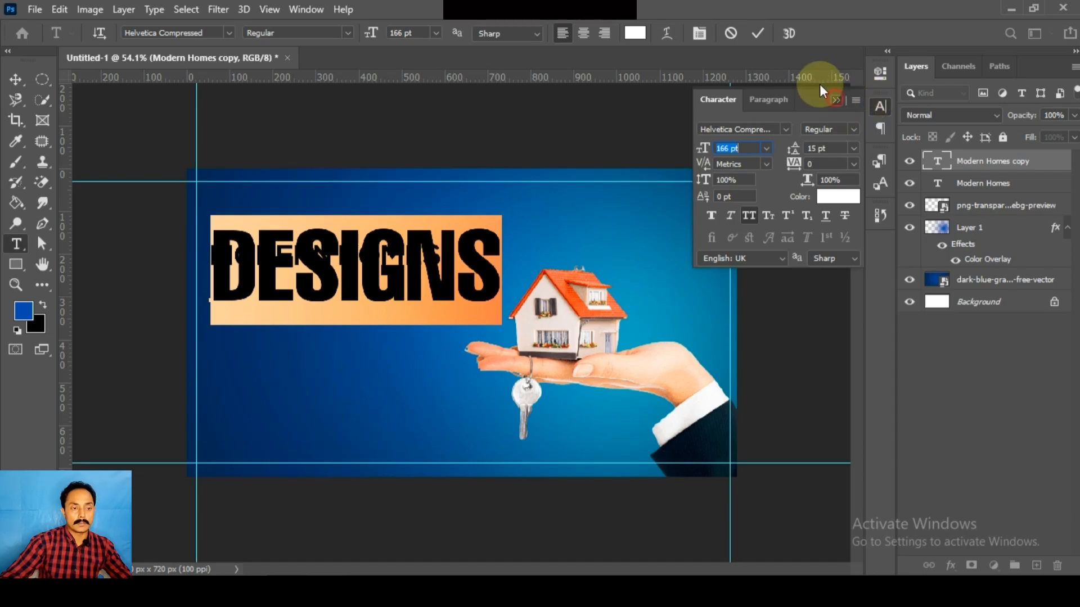
left_click(757, 33)
key("v")
left_click_drag(429, 252, 401, 308)
Nudge the house-in-hand image slightly to the right, away from the DESIGNS text.
left_click(536, 335)
key("shift+Right")
key("shift+Right")
key("shift+Right")
Scale the MODERN HOMES and DESIGNS text layers together to 93.25% and move them up a little.
left_click(369, 296)
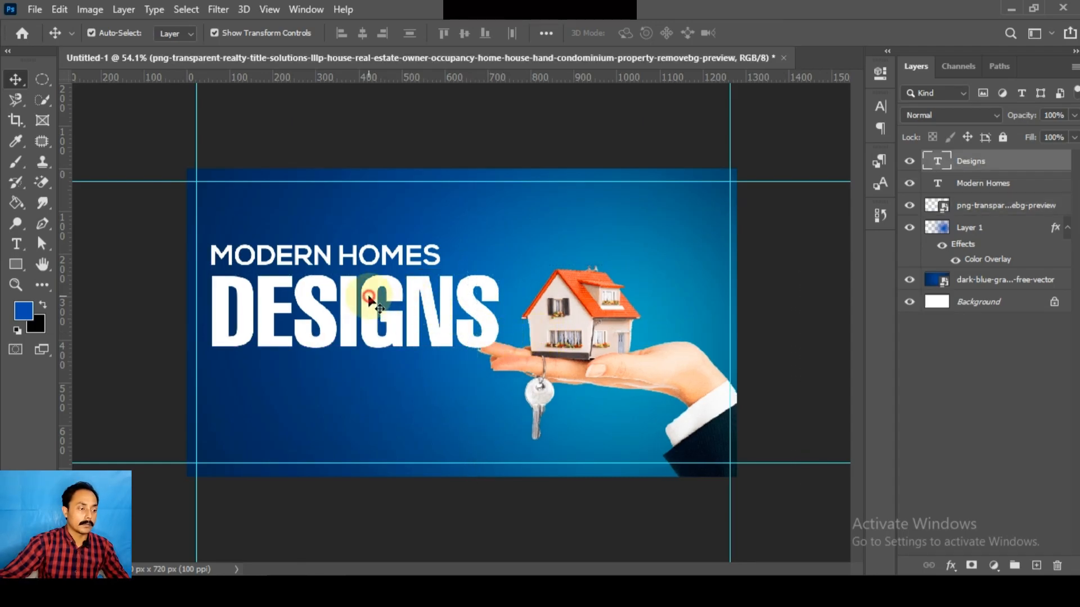
left_click(982, 185, "ctrl")
key("ctrl+t")
mouse_move(498, 245)
left_mouse_down()
mouse_move(490, 256)
mouse_move(494, 247)
left_mouse_up()
left_click_drag(420, 309, 420, 288)
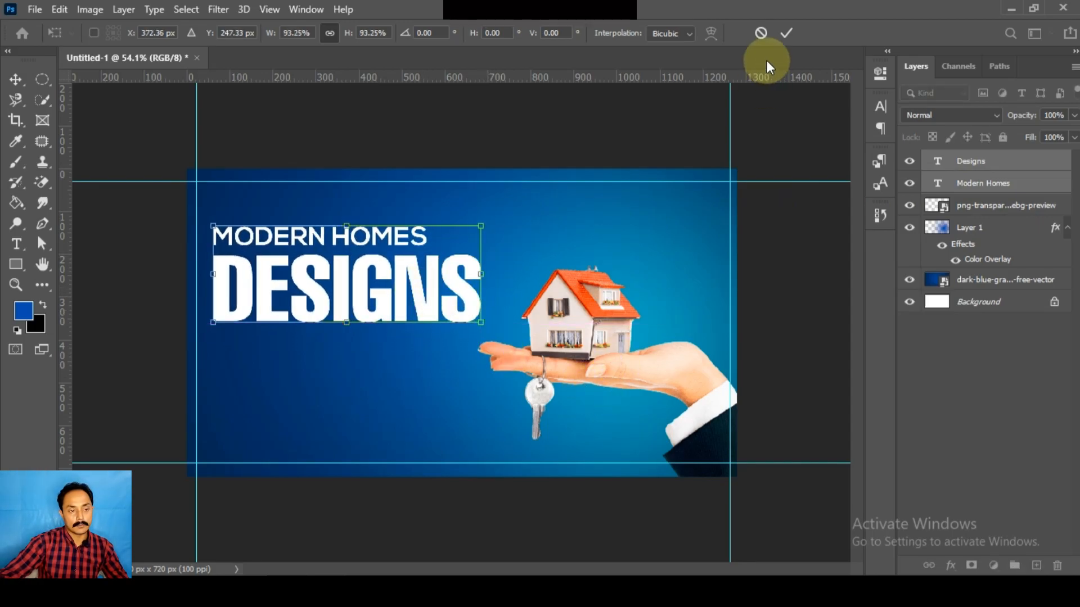
left_click(788, 35)
Scale the house-in-hand image down to 88.50% and keep it in the banner's lower right part.
left_click(592, 308)
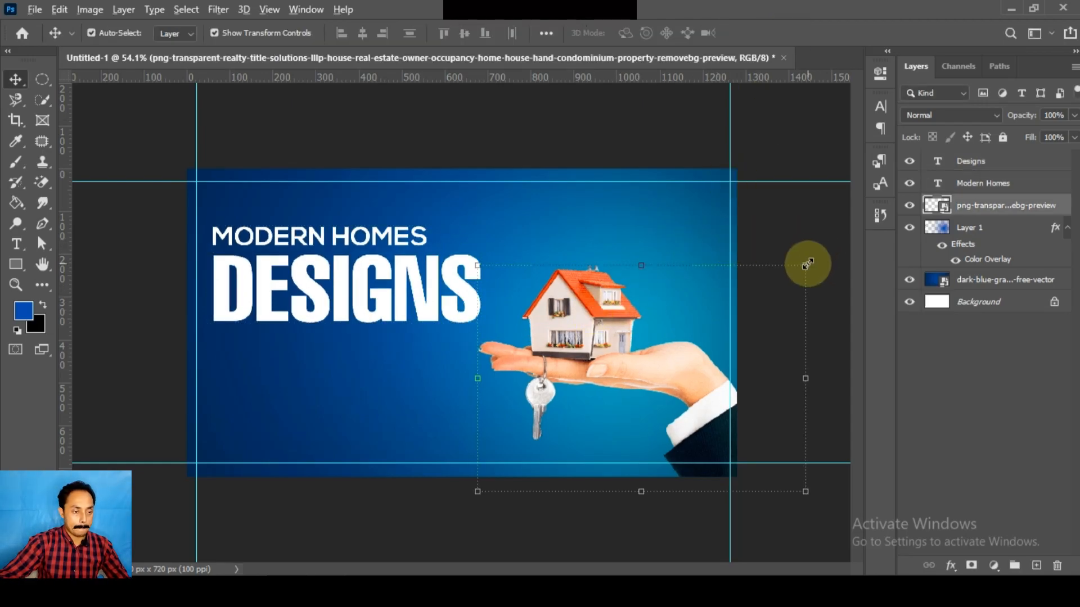
left_click_drag(807, 264, 805, 262)
left_click_drag(806, 315, 798, 267)
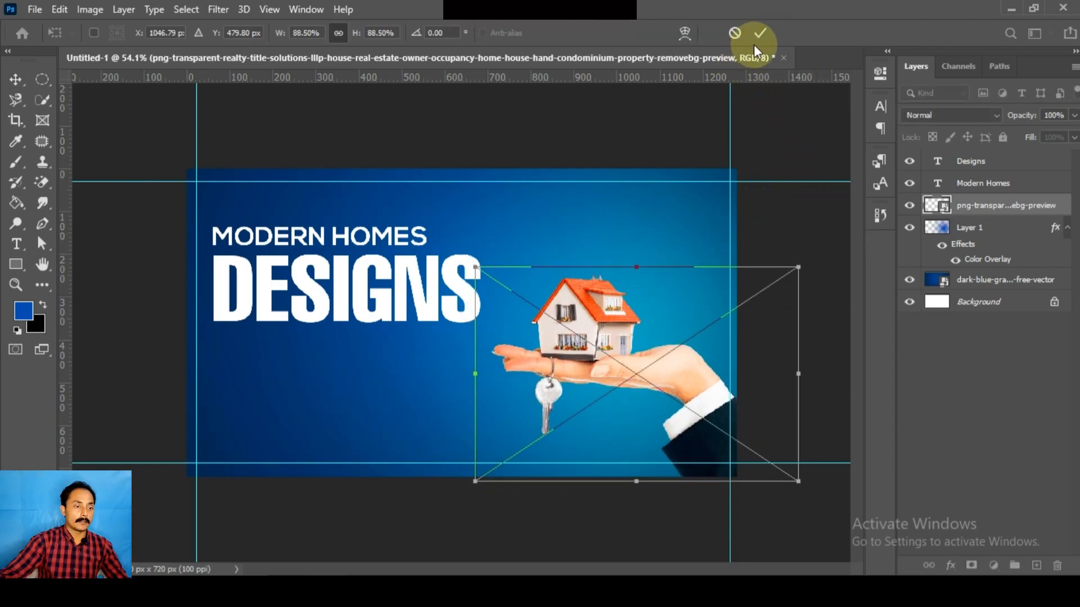
left_click(759, 34)
Duplicate the DESIGNS text layer in place.
left_click(308, 289)
scroll(348, 301, "up", 1)
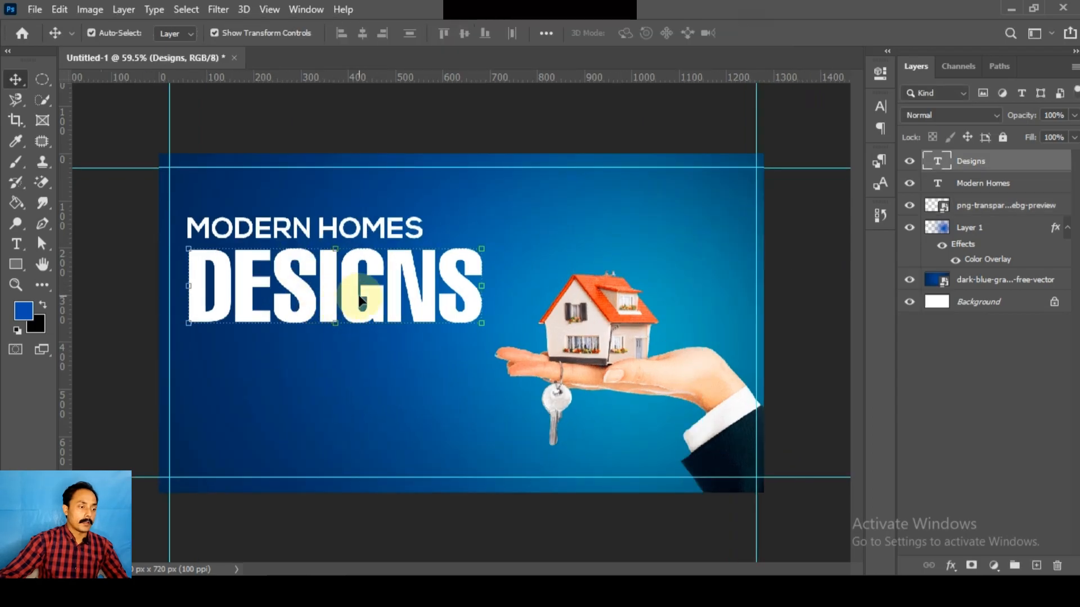
key("ctrl+j")
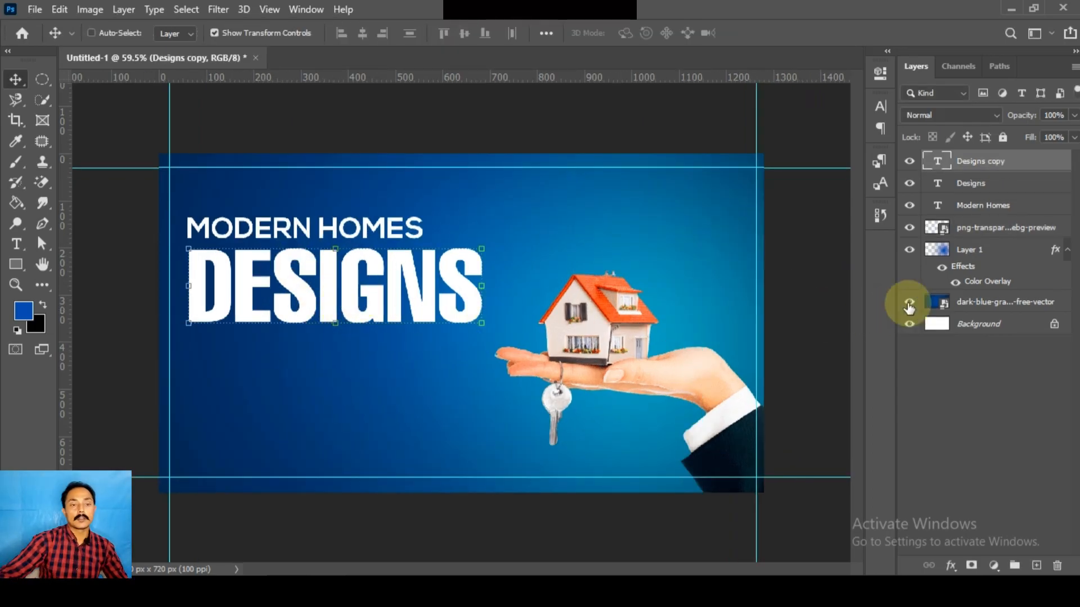
Recolor the lower DESIGNS text layer dark blue (022558) and offset it slightly to the right of the white copy.
left_click(950, 186)
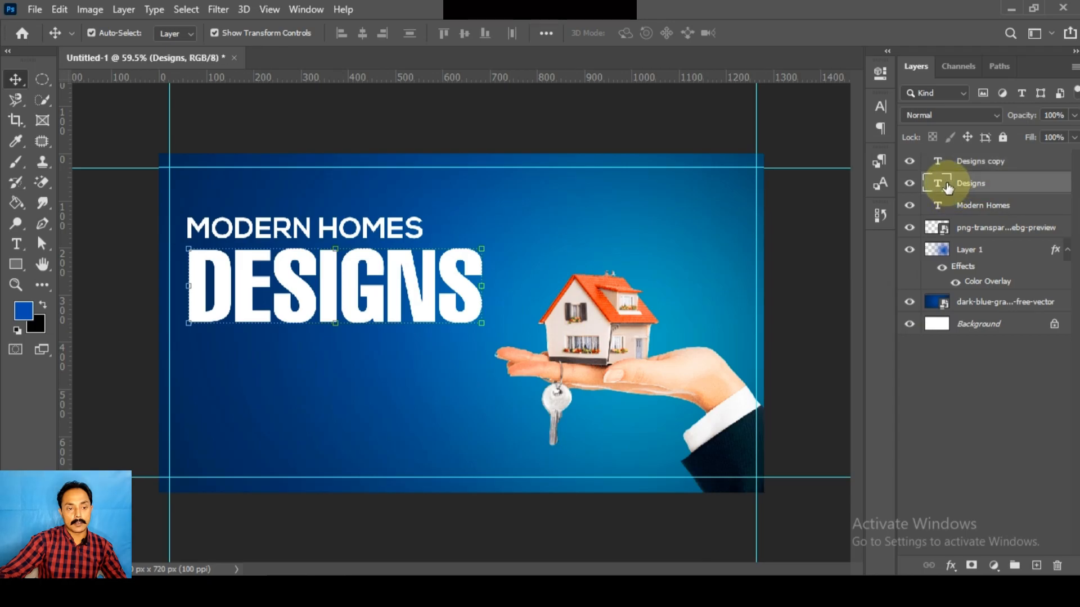
double_click(944, 184)
left_click(634, 33)
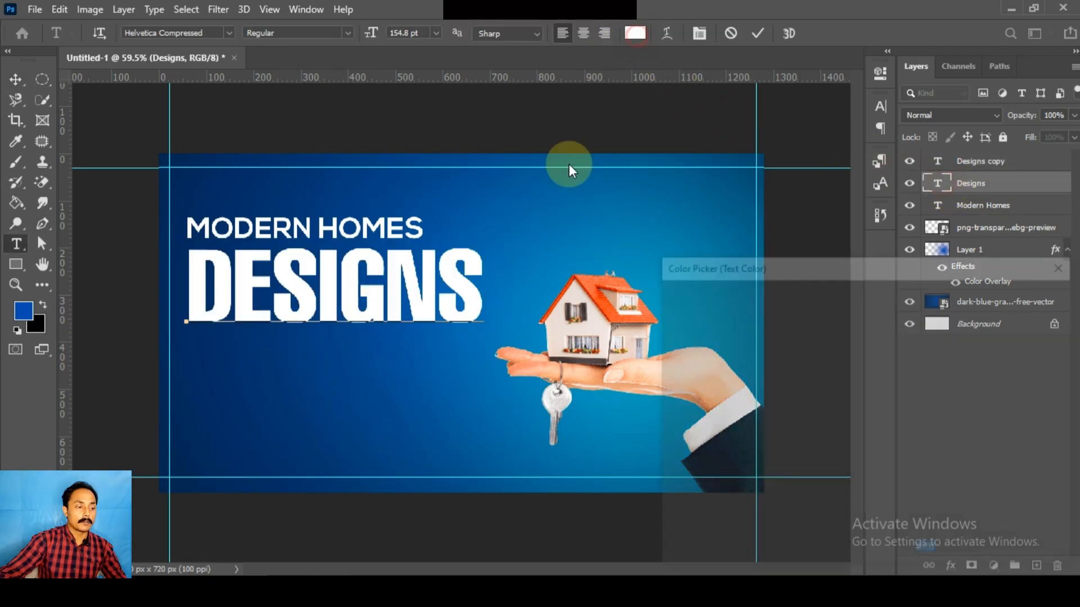
left_click(231, 413)
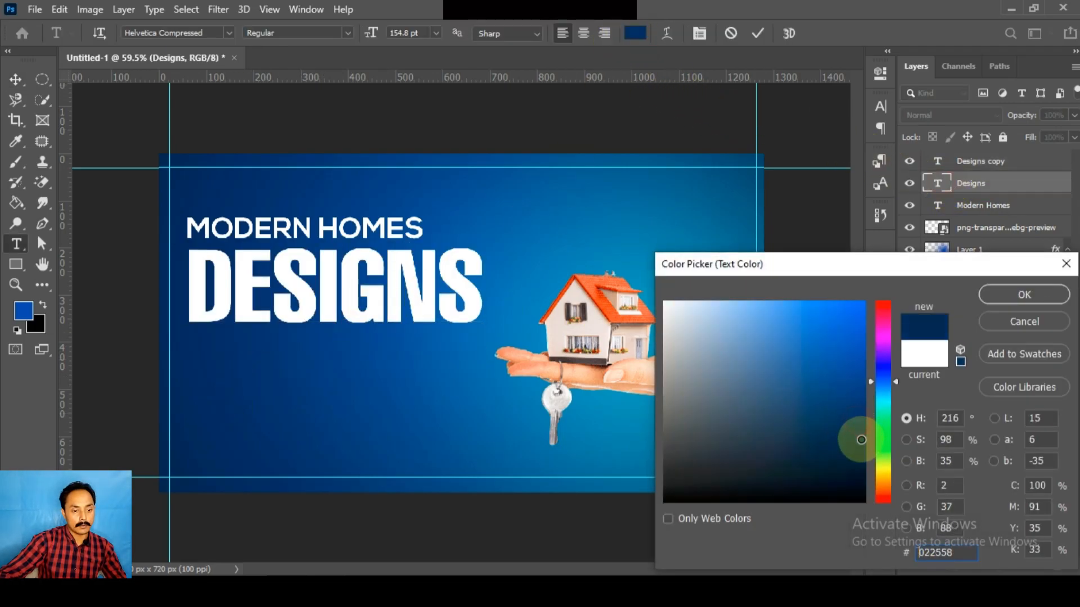
left_click(1038, 300)
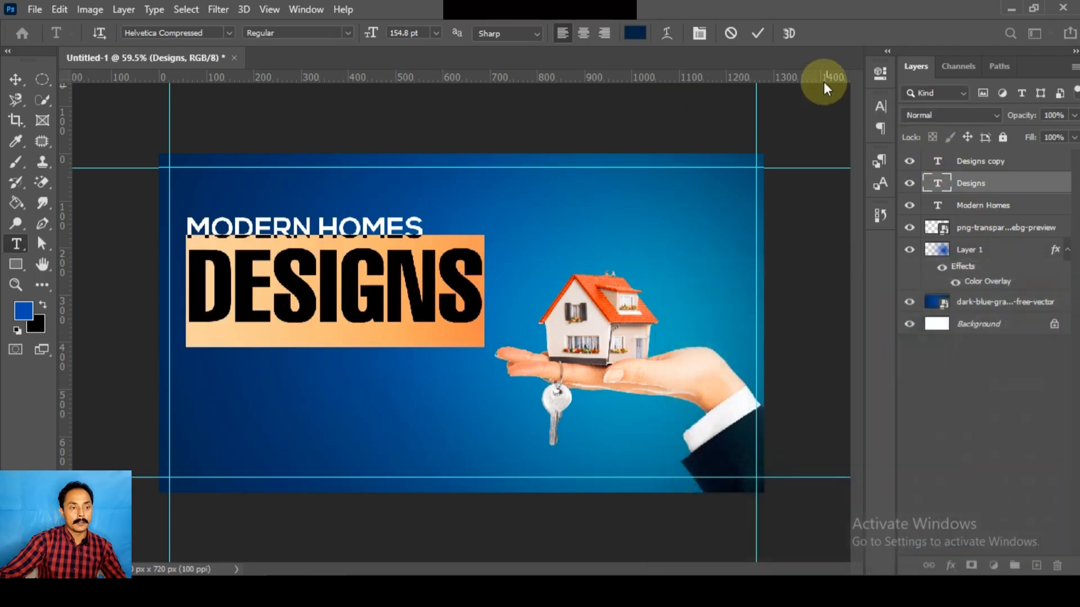
left_click(758, 32)
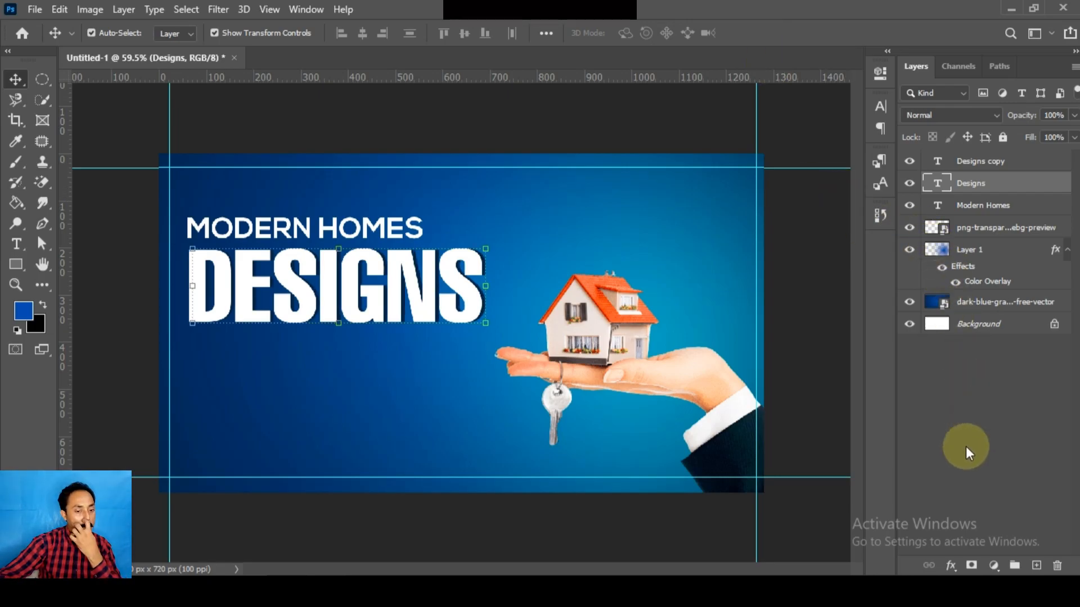
Add a 1 px white outside stroke at 100% opacity to the lower DESIGNS layer.
left_click(951, 565)
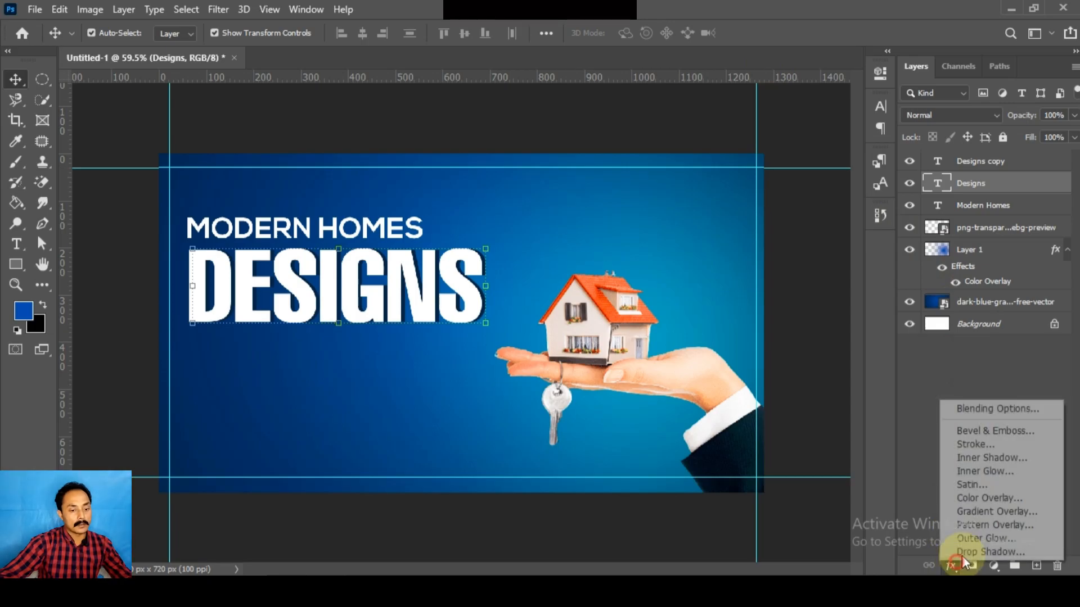
left_click(978, 444)
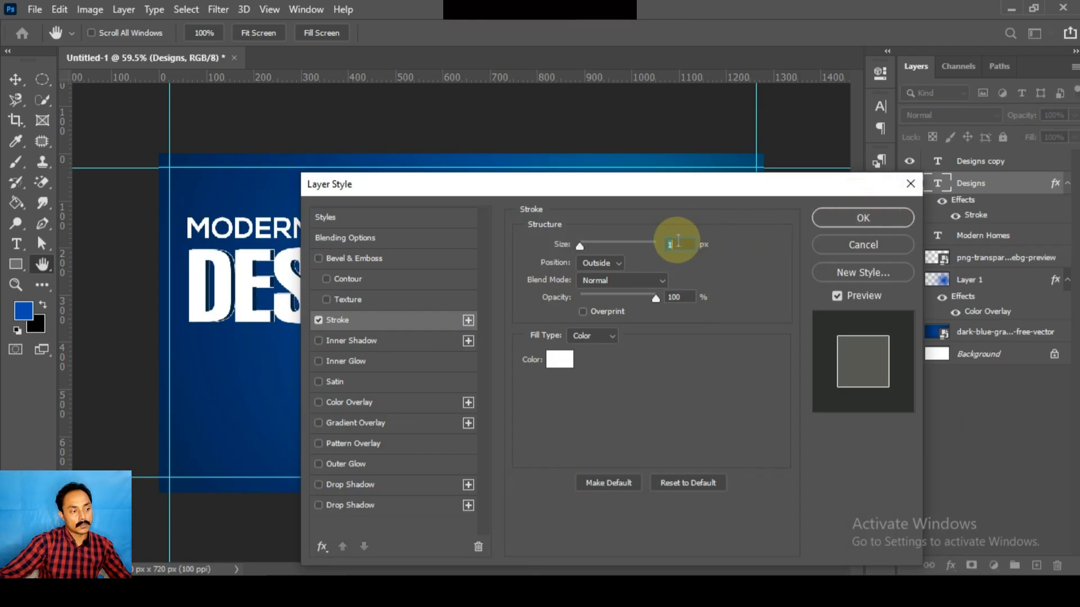
left_click_drag(598, 191, 788, 224)
left_click(1004, 251)
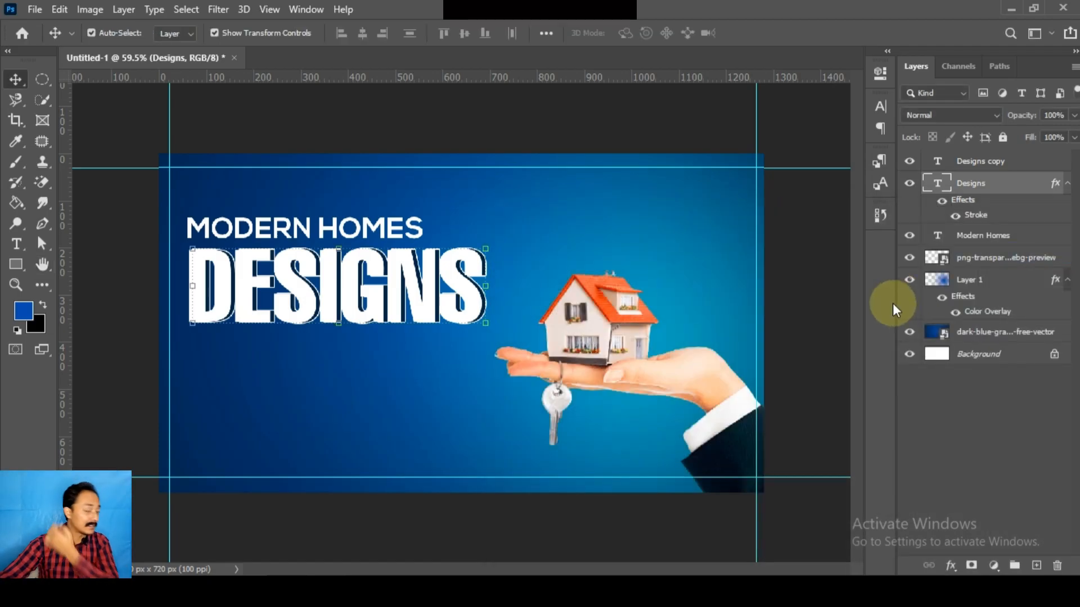
Fine-tune the horizontal offset of the outlined lower DESIGNS layer so it sits slightly right of the white copy.
key("Left")
key("Left")
key("Left")
key("Left")
key("Left")
key("Left")
key("Left")
key("Left")
key("Left")
key("Left")
key("Left")
key("Left")
key("Left")
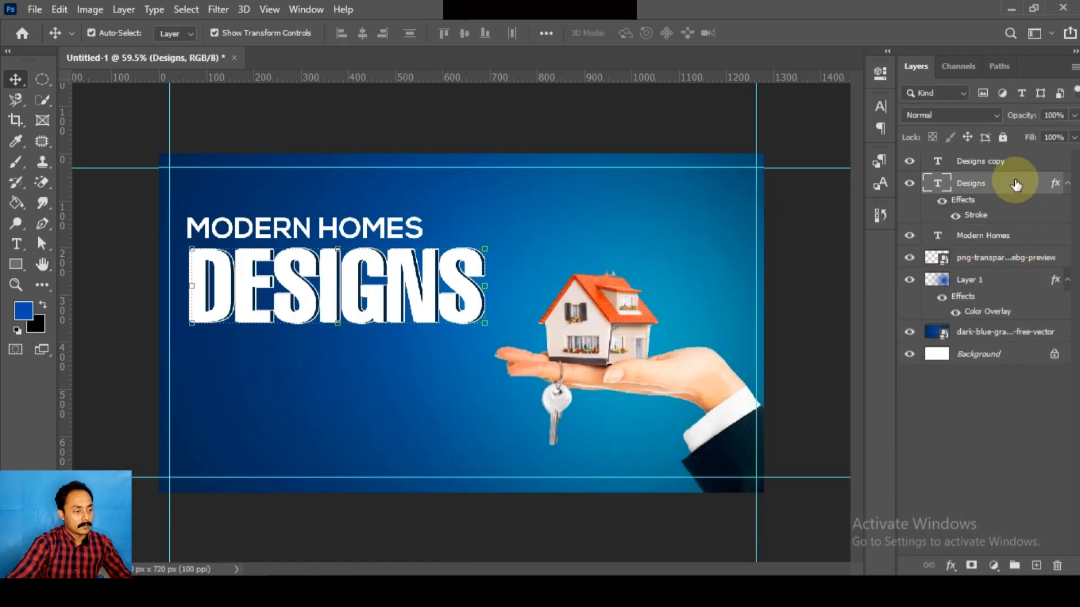
key("Right")
key("Right")
key("Right")
key("Right")
key("Right")
key("Right")
key("Right")
key("Right")
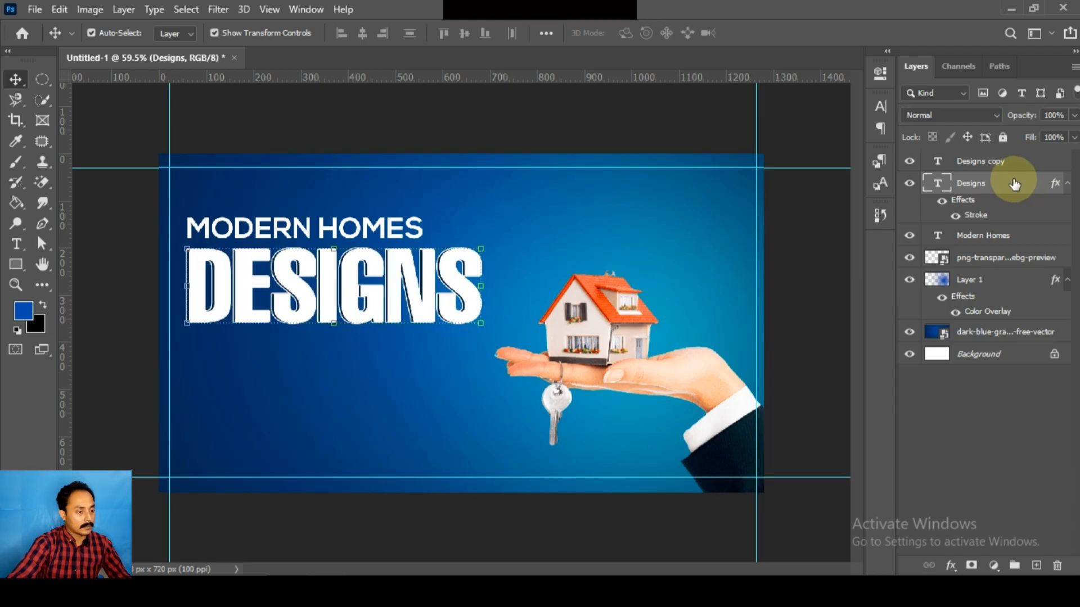
key("Right")
key("Right")
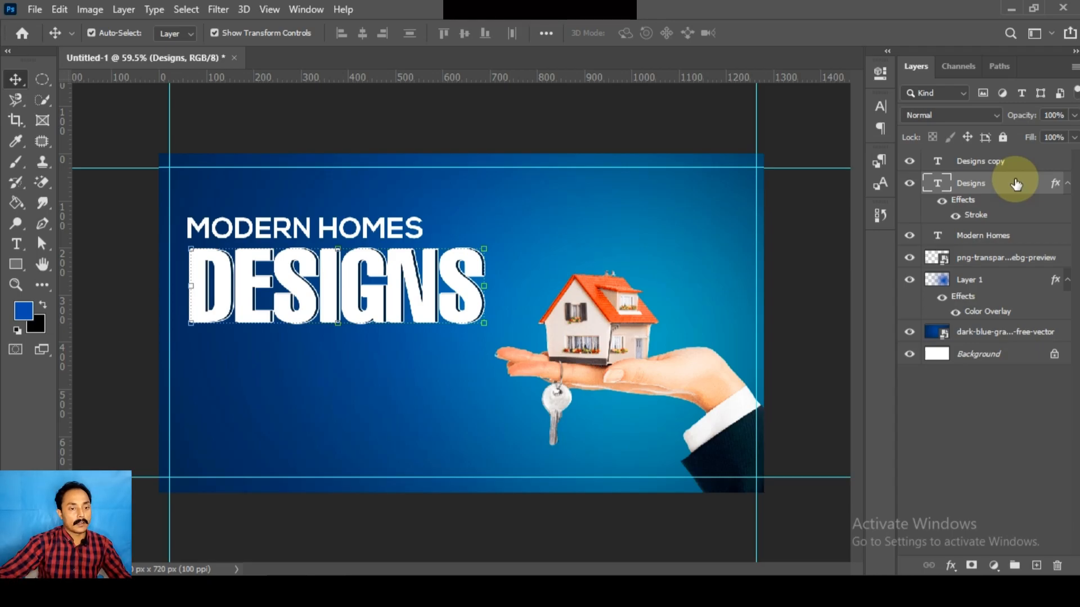
Nudge the outlined lower DESIGNS layer slightly left toward the white copy.
key("Left")
key("Left")
key("Left")
key("Left")
key("Left")
key("Left")
key("Left")
Add a dark blue (013276) stroke to the white upper DESIGNS text layer.
key("alt+bracketright")
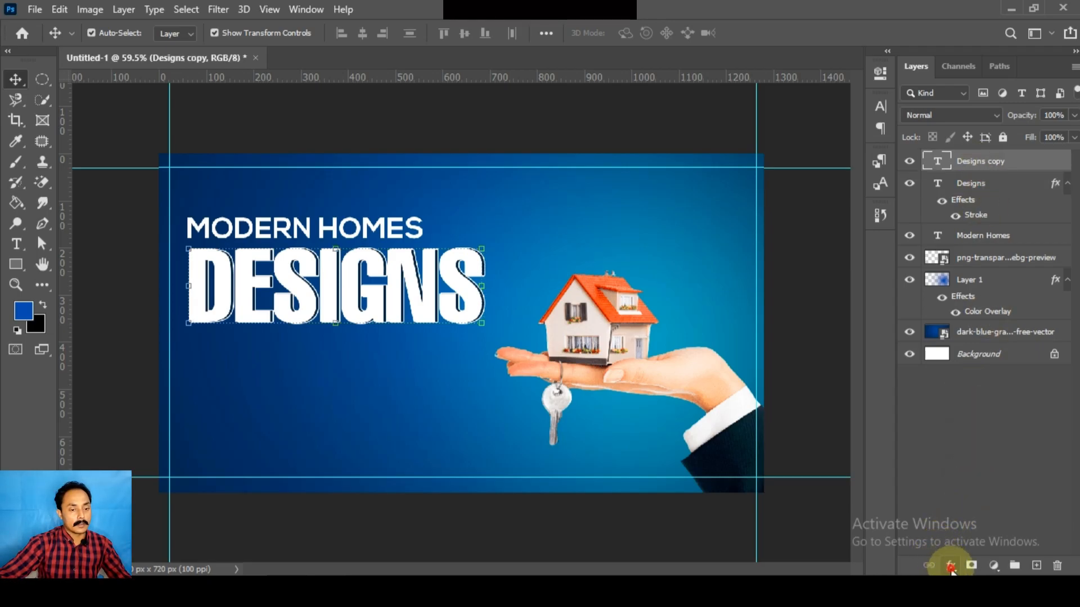
left_click(950, 565)
left_click(977, 451)
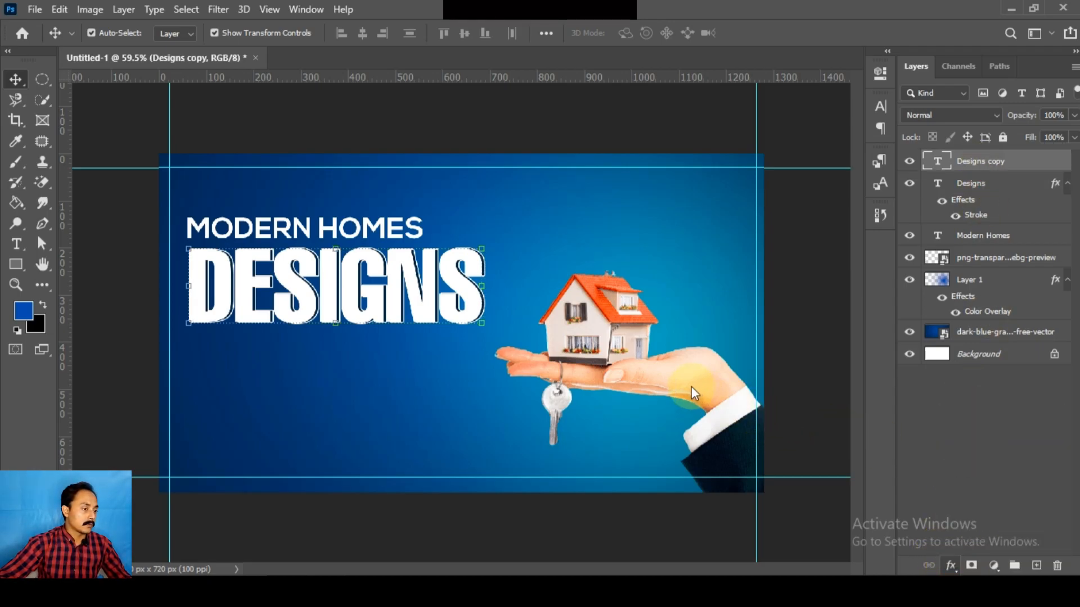
left_click(715, 363)
left_click(378, 423)
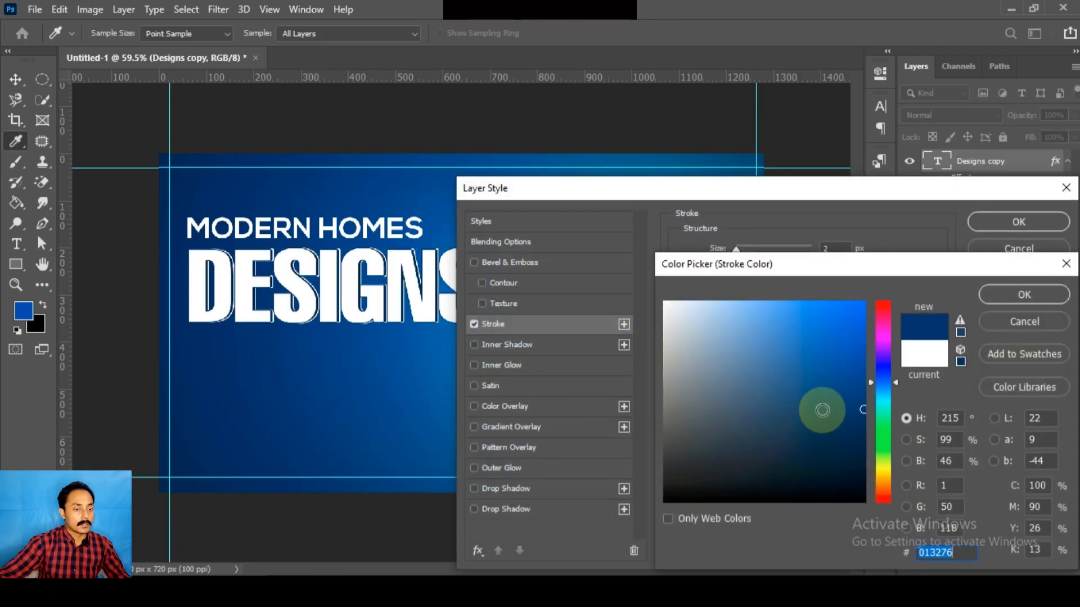
left_click(1001, 292)
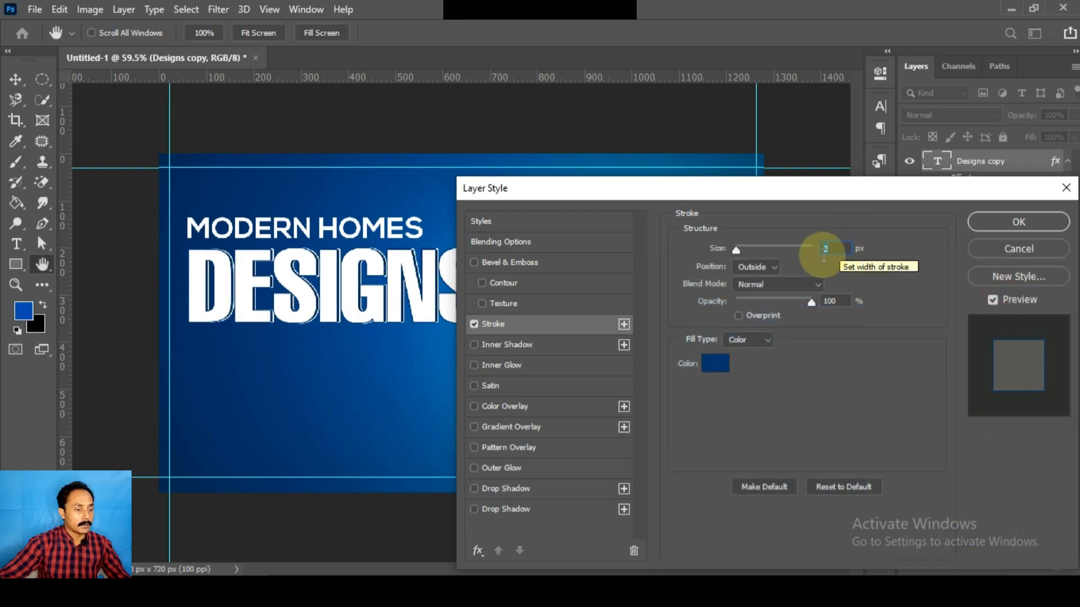
Set the upper DESIGNS stroke's position to Inside and its size to 4 px.
left_click(767, 265)
left_click(752, 289)
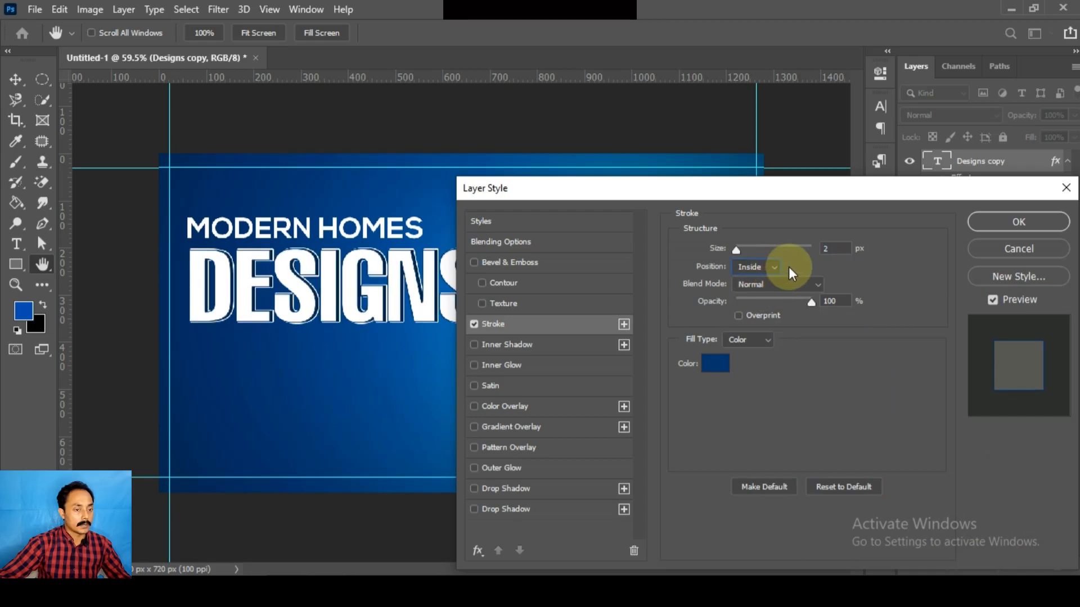
type("3")
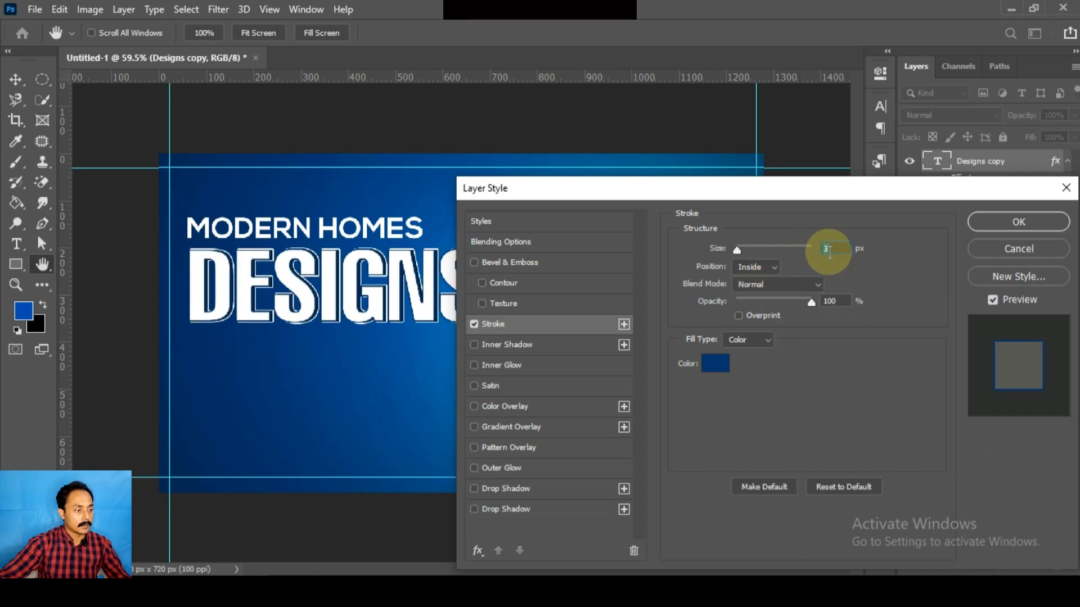
key("Up")
left_click(1004, 222)
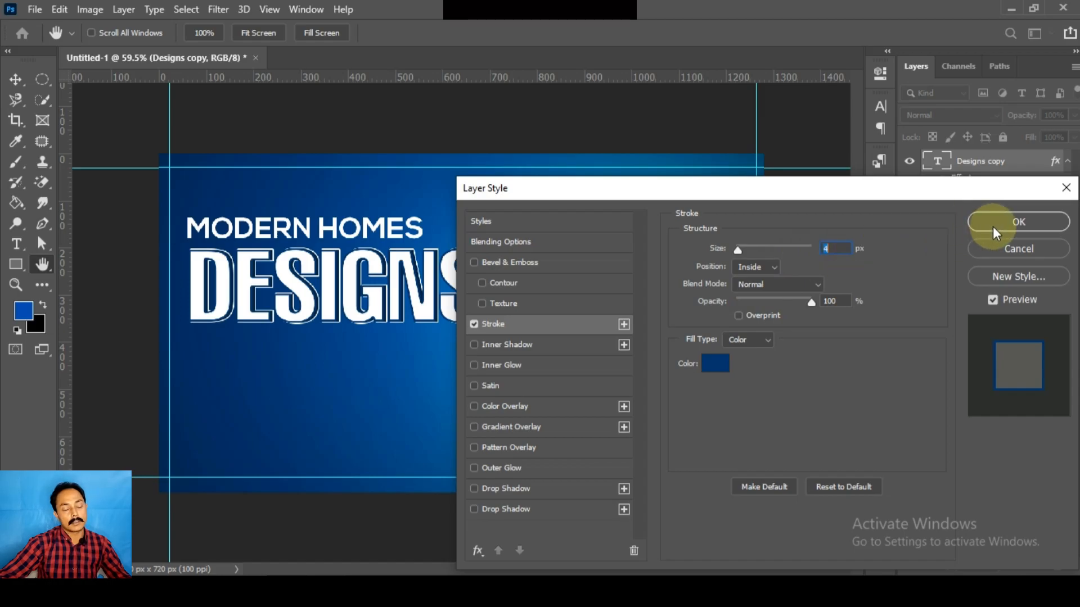
Turn off All Caps for the MODERN HOMES text so it uses mixed case.
scroll(420, 325, "up", 2)
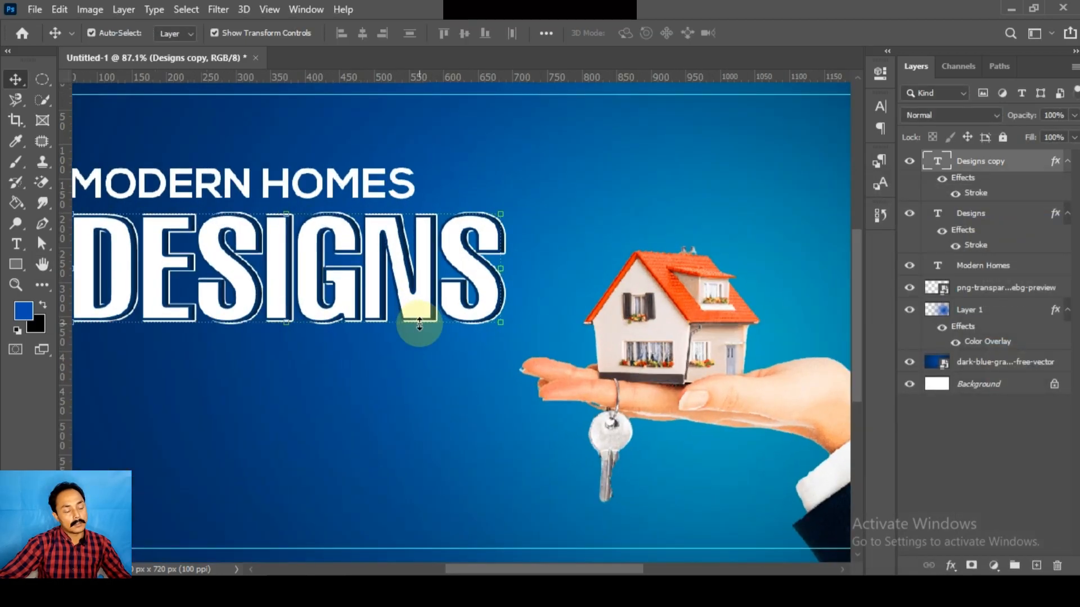
scroll(420, 325, "down", 5)
scroll(419, 325, "up", 3)
scroll(420, 325, "down", 1)
scroll(419, 325, "down", 1)
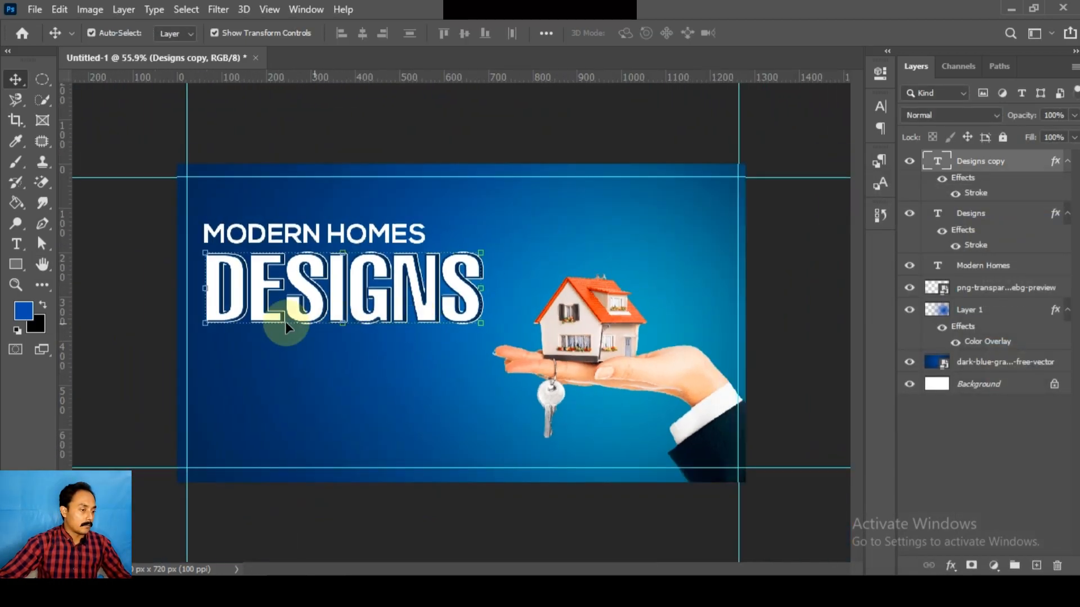
left_click(337, 228)
double_click(361, 233)
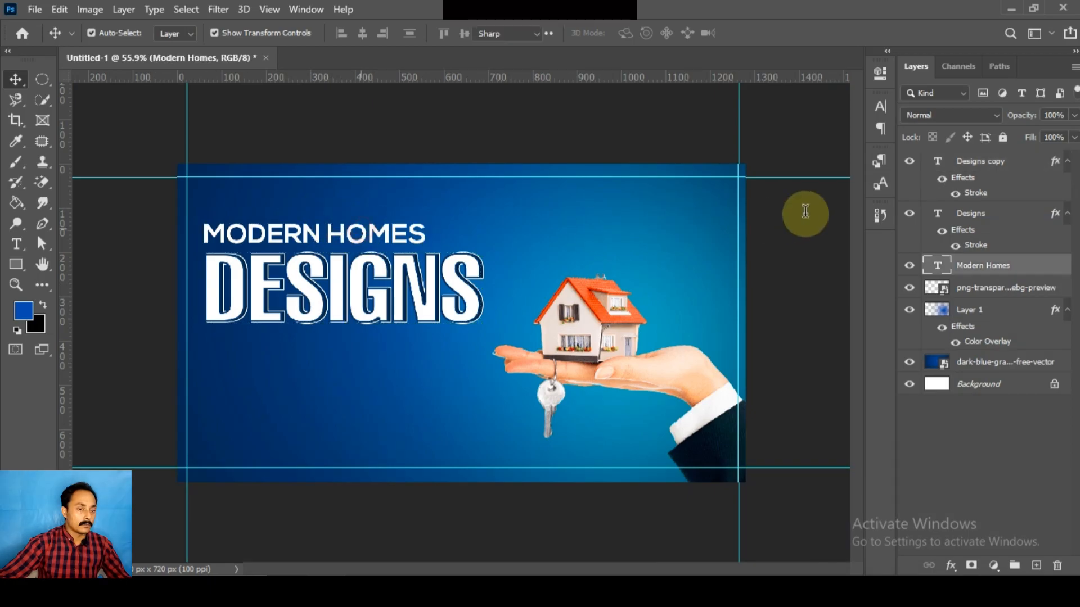
left_click(881, 106)
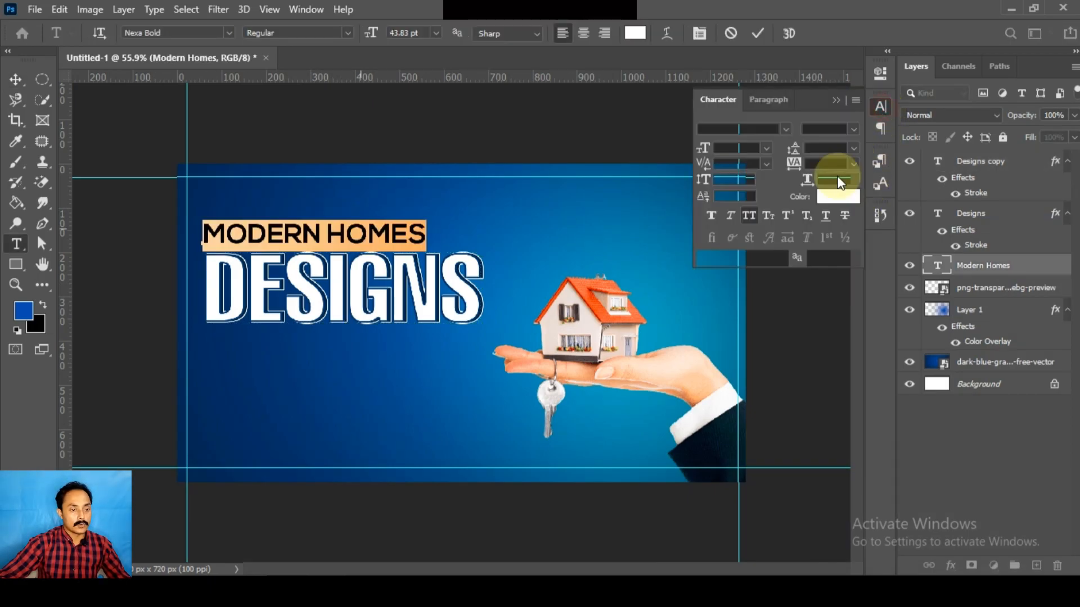
left_click(751, 216)
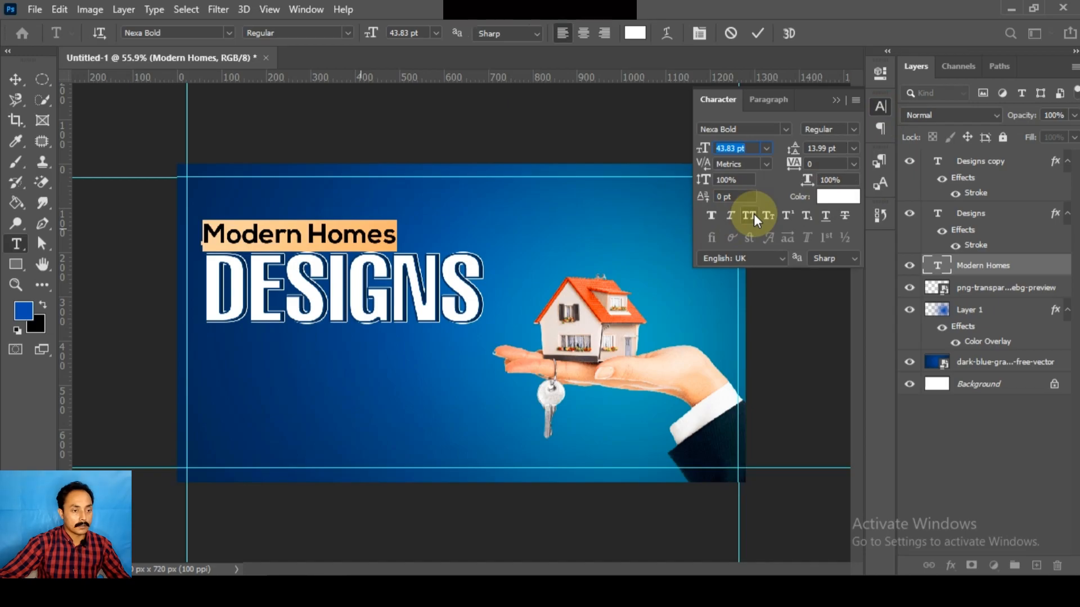
Set the Modern Homes text size to 40 pt and commit the text edit.
left_click(731, 148)
type("41")
key("Return")
scroll(727, 148, "down", 1)
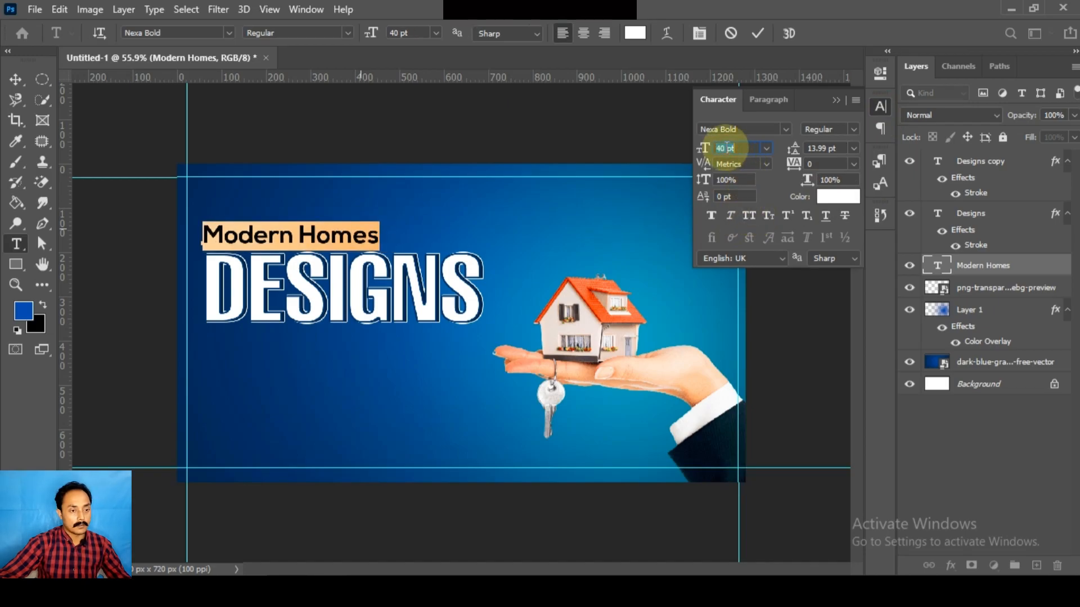
left_click(831, 157)
scroll(831, 161, "up", 2)
scroll(831, 161, "down", 2)
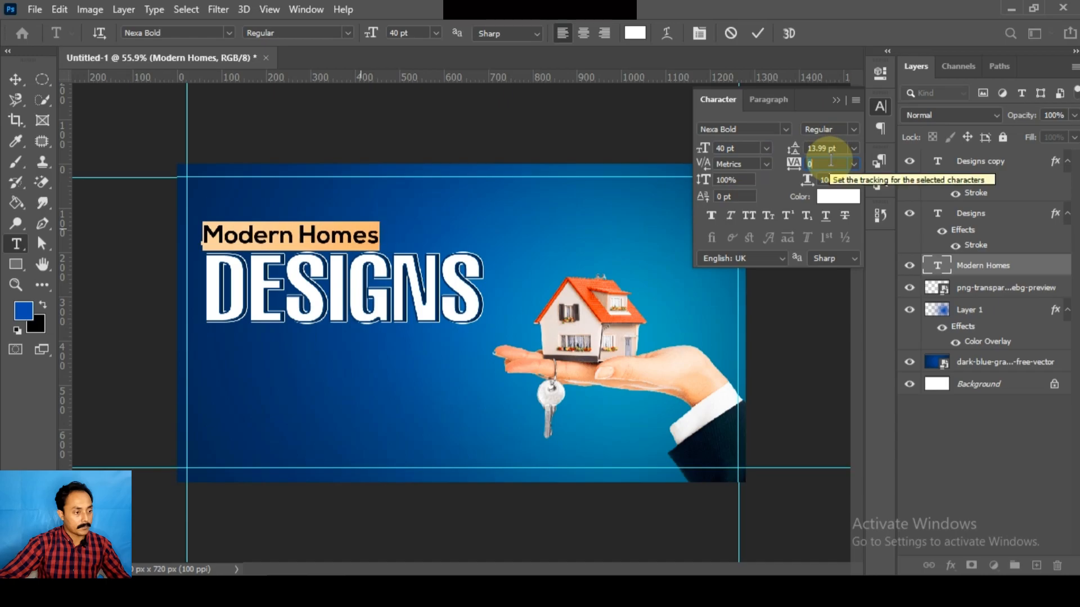
left_click(836, 100)
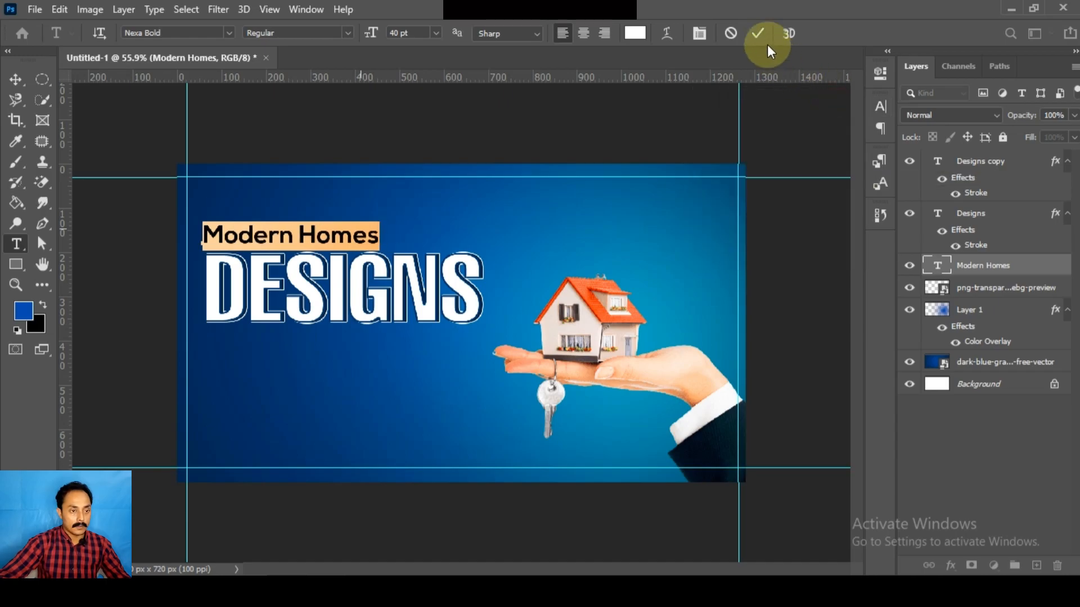
left_click(758, 33)
key("v")
Move both DESIGNS layers together slightly down and left, aligned with the left edge of the Modern Homes line.
left_click(280, 305)
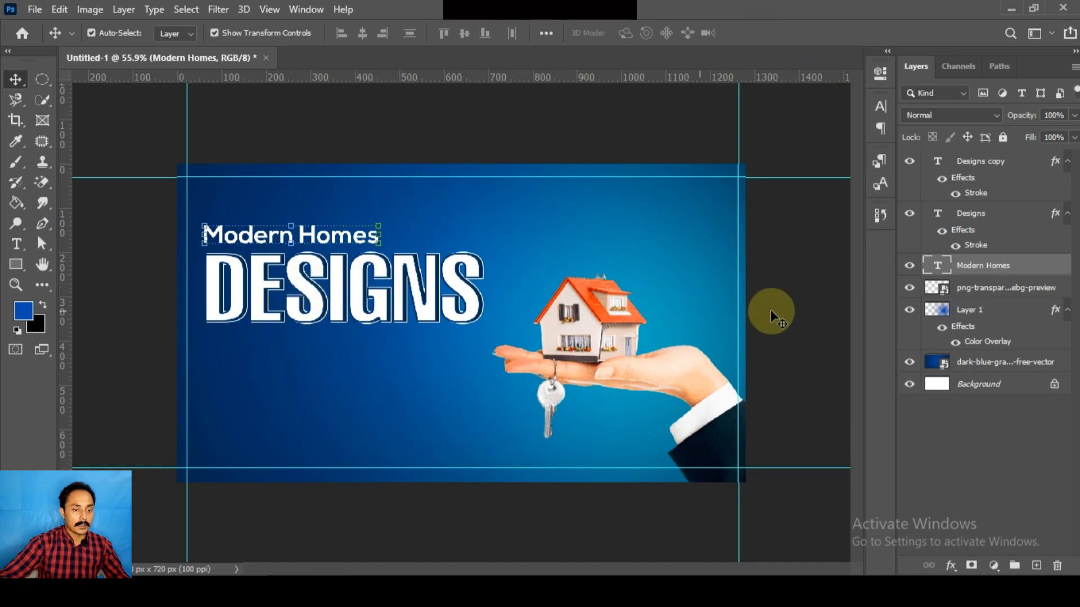
left_click(1005, 170, "shift")
key("shift+Down")
key("shift+Down")
key("Up")
key("Up")
key("Left")
key("Left")
key("Left")
key("Left")
key("Left")
key("Left")
key("Left")
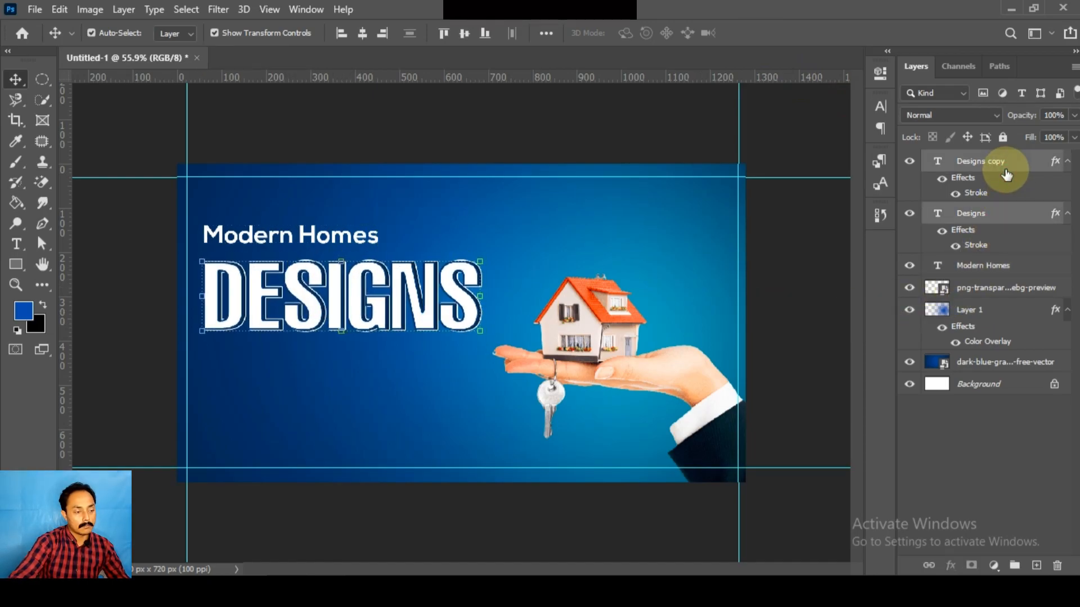
key("Up")
key("Up")
key("Up")
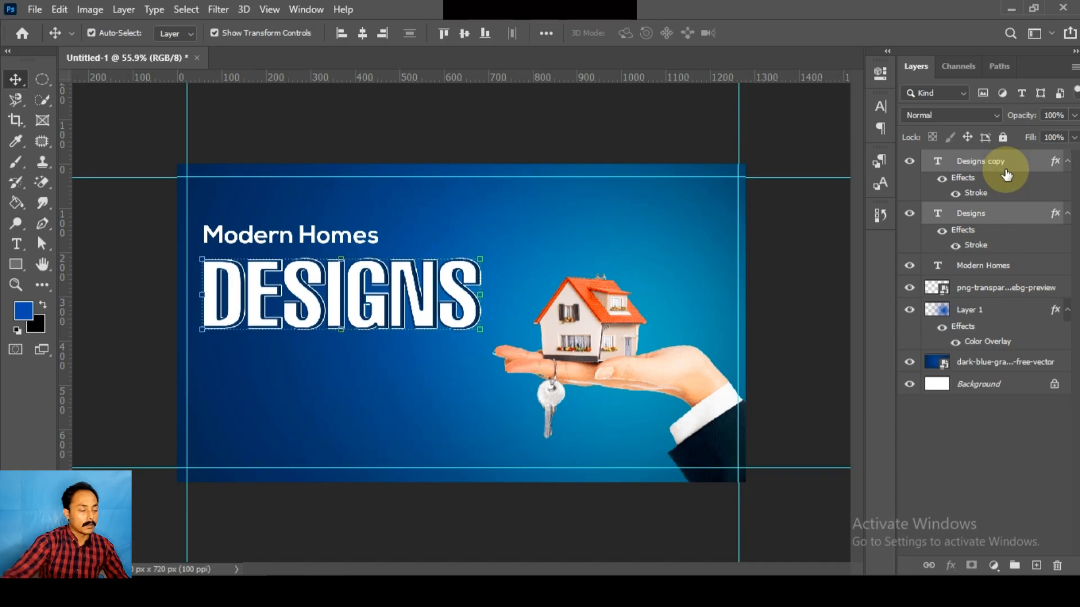
Draw a rectangle about 382 × 80 px below DESIGNS and round all its corners to 40 px.
left_click(413, 352)
left_click(365, 242)
left_click_drag(19, 268, 59, 266)
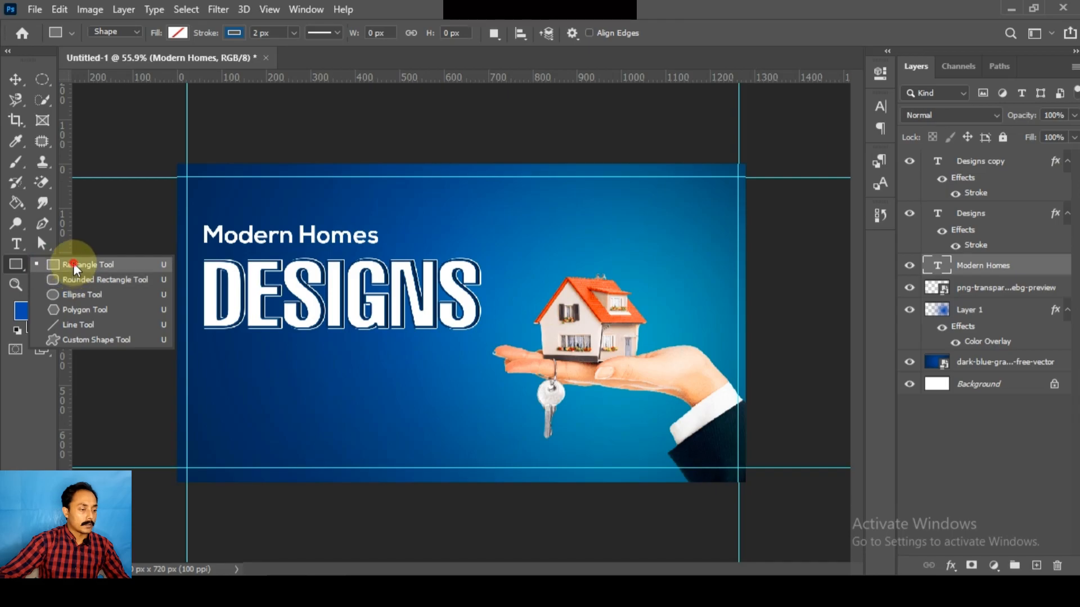
left_click(74, 265)
left_click_drag(220, 354, 389, 388)
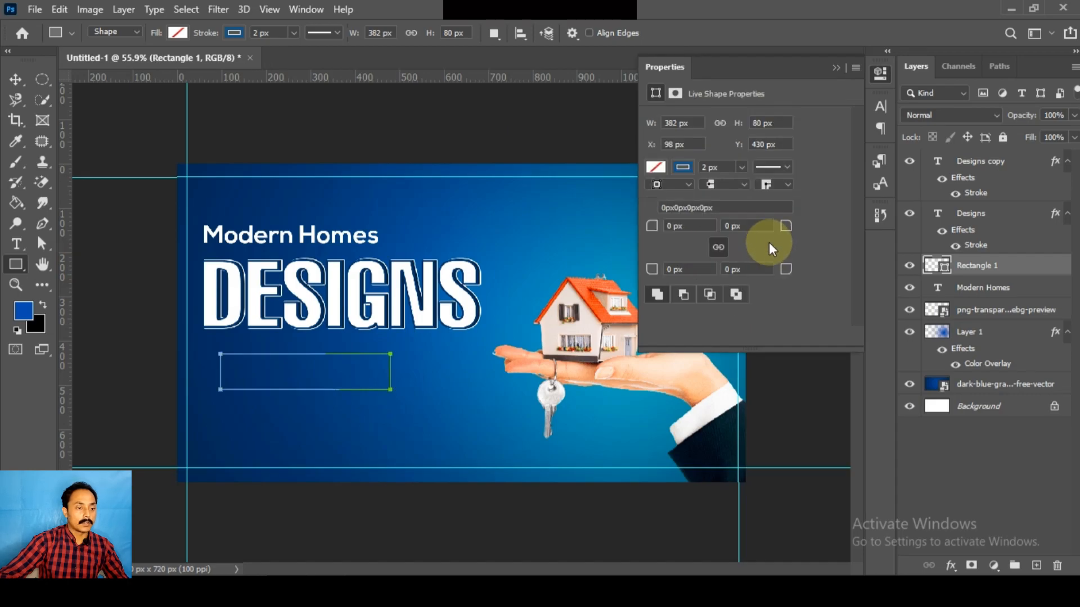
left_click(722, 207)
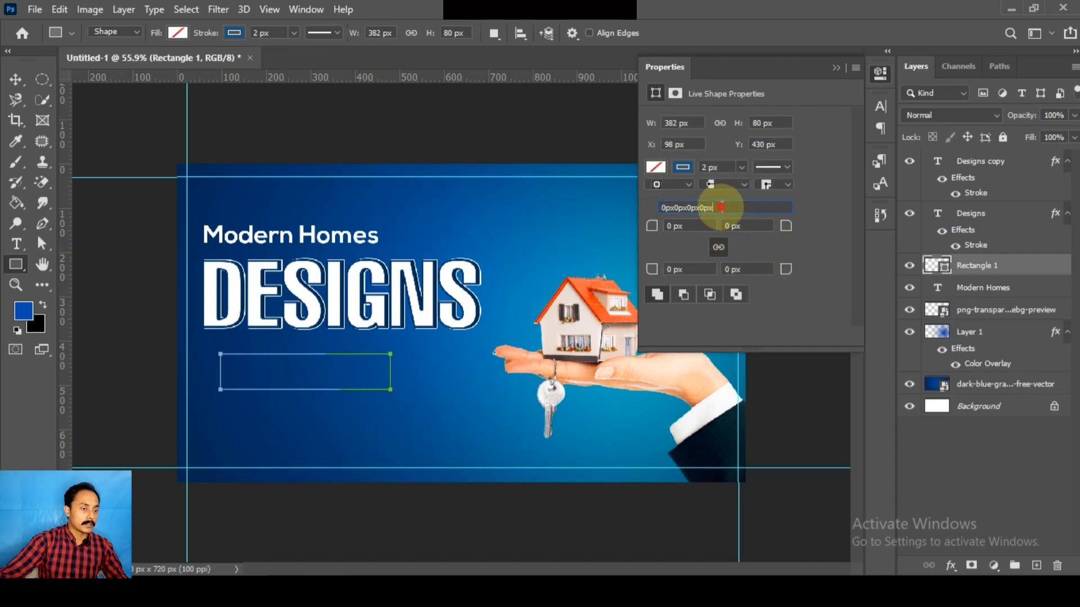
type("40")
key("Return")
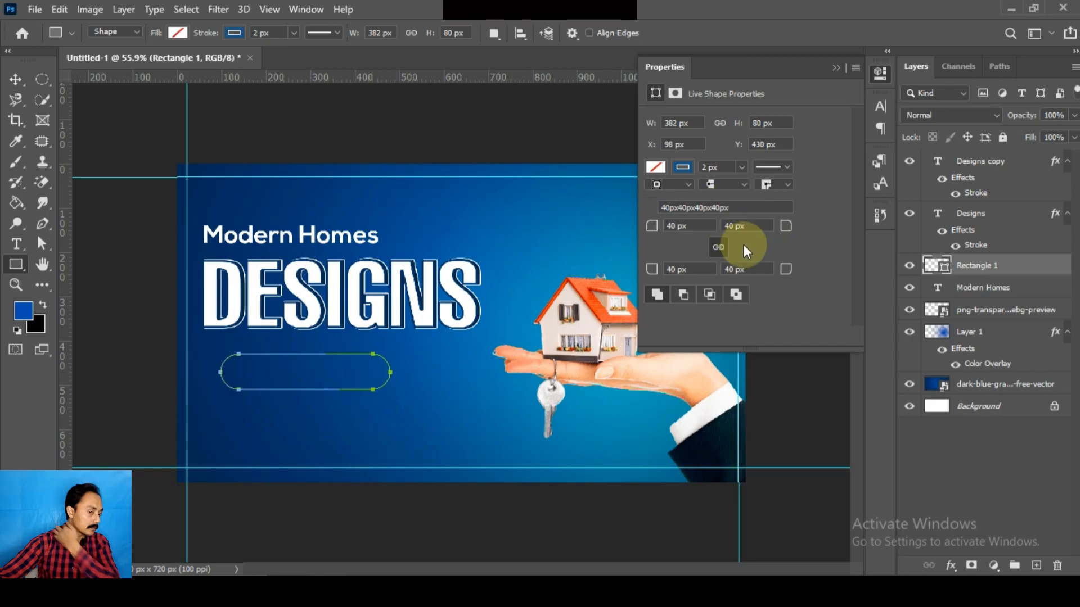
Give the rounded rectangle a white fill and no stroke, and place it near the banner's lower-left margin.
left_click(684, 168)
left_click(656, 168)
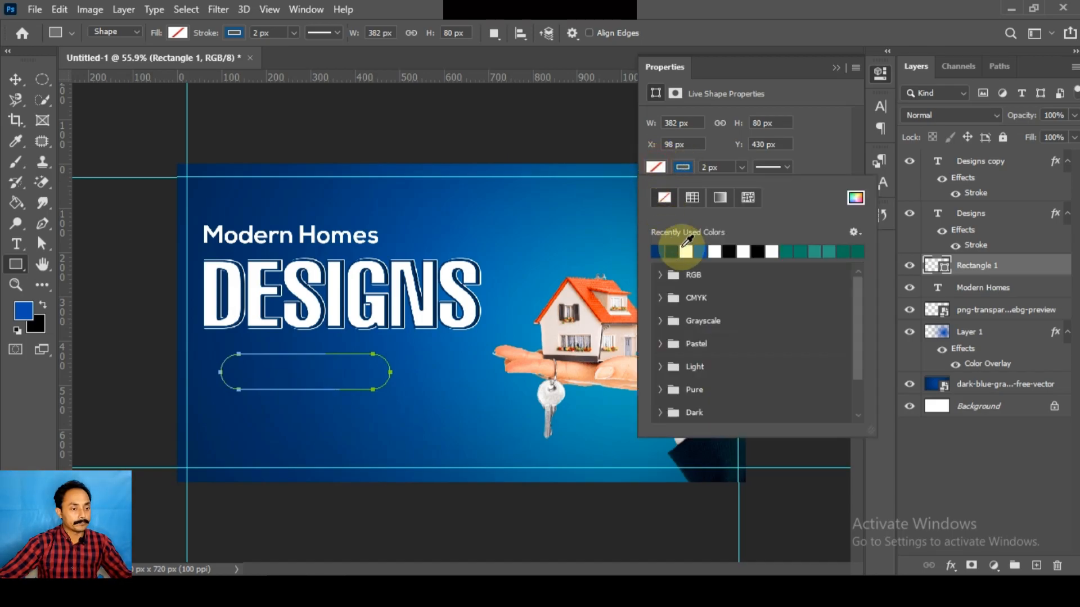
left_click(681, 191)
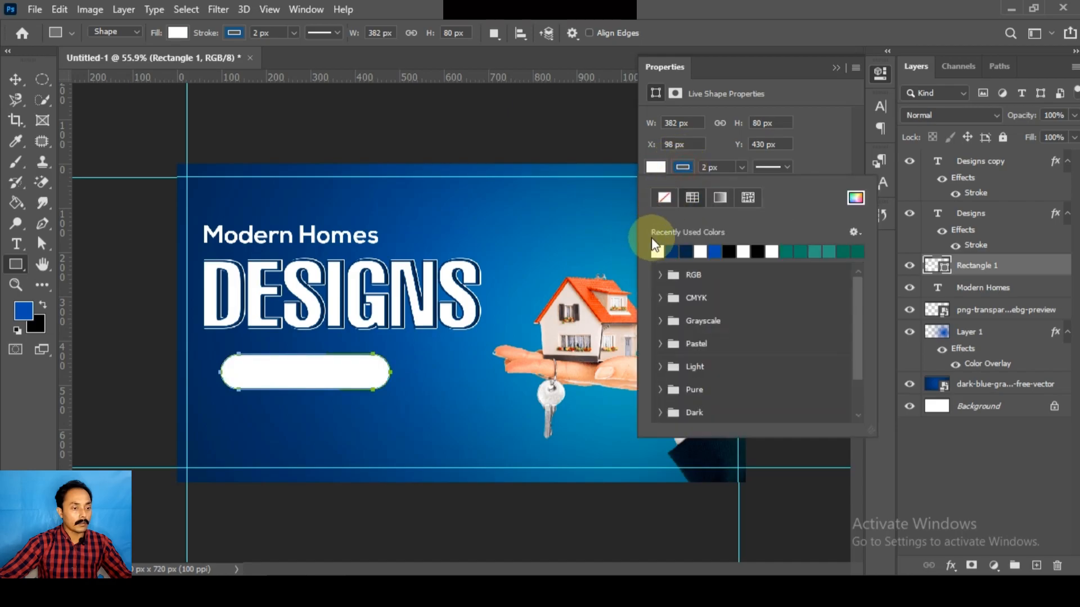
left_click(664, 198)
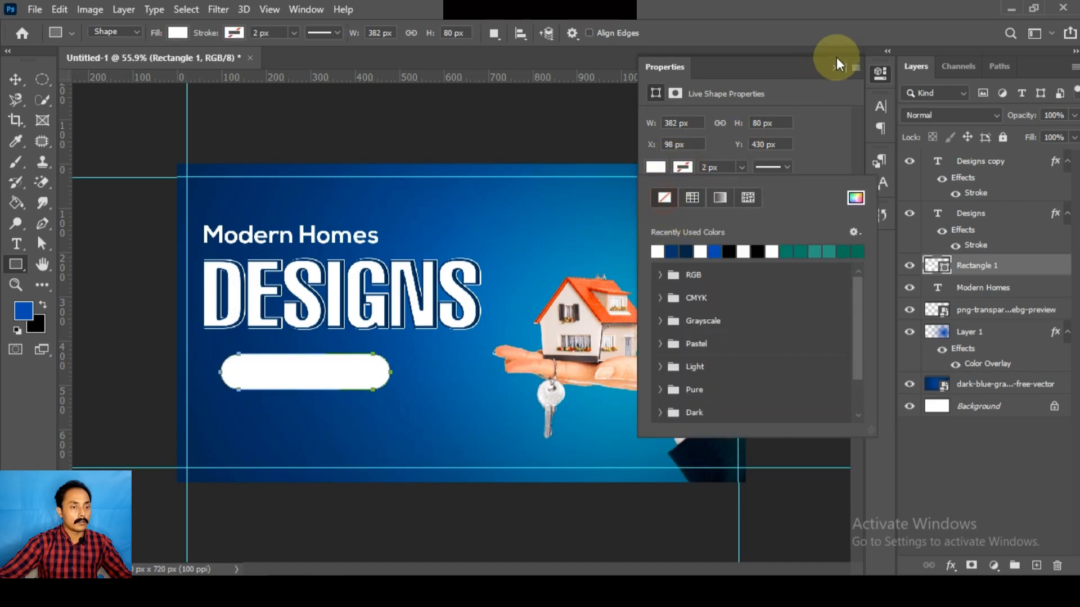
left_click(845, 66)
key("v")
left_click_drag(348, 371, 324, 429)
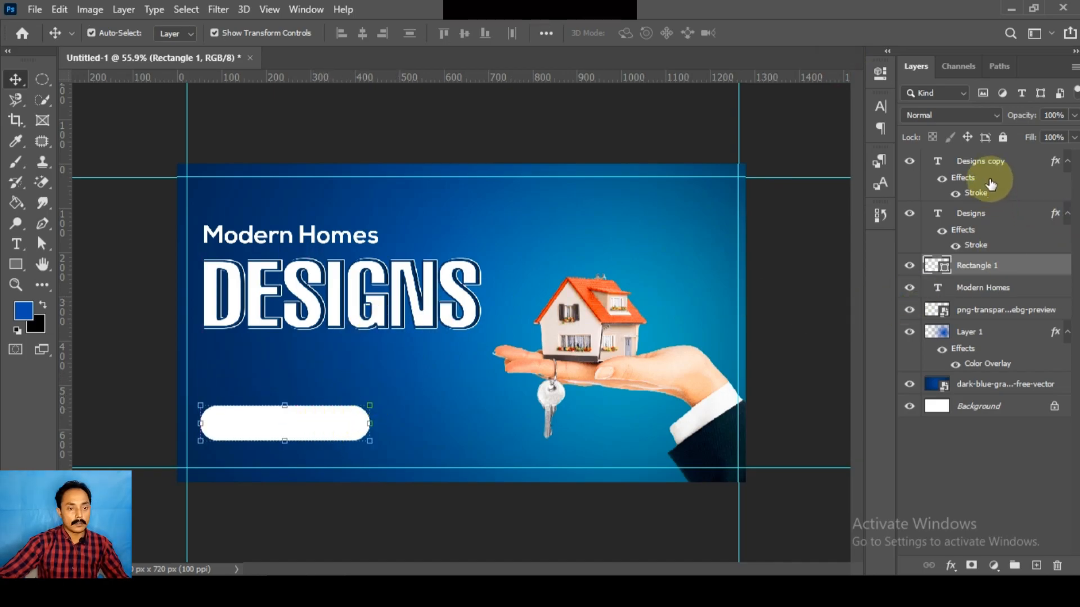
Move both DESIGNS layers and the Modern Homes line slightly down on the banner.
left_click(986, 176)
left_click(980, 217, "ctrl")
left_click(976, 250, "ctrl")
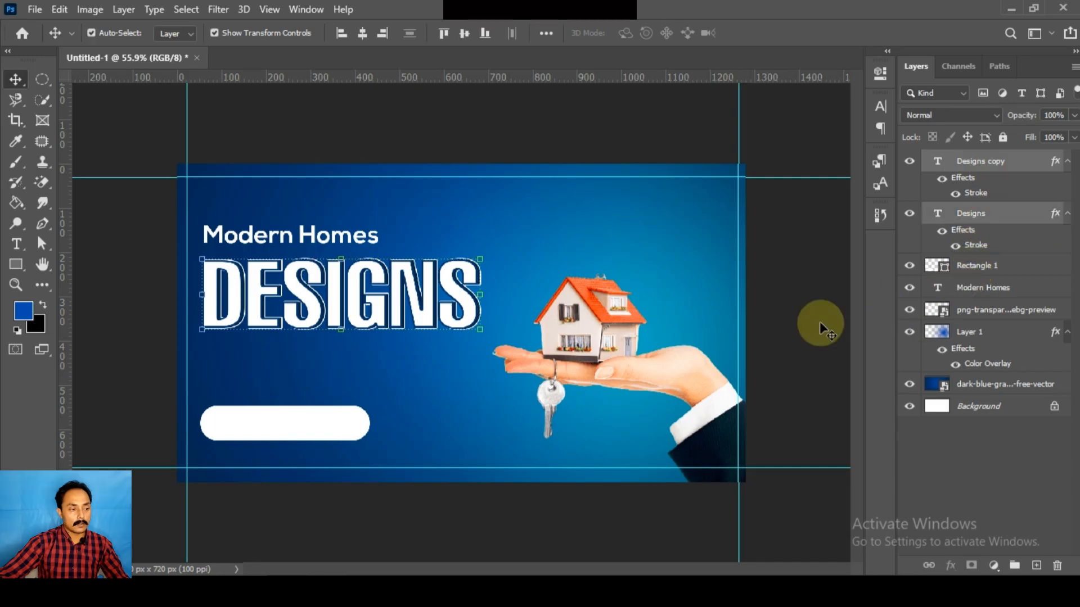
left_click_drag(402, 290, 392, 311)
left_click_drag(338, 234, 343, 256)
Move the white rounded rectangle up beneath DESIGNS, scale it to about 90.8%, and align it with the headline's left edge.
left_click_drag(278, 416, 279, 381)
left_click_drag(364, 369, 361, 364)
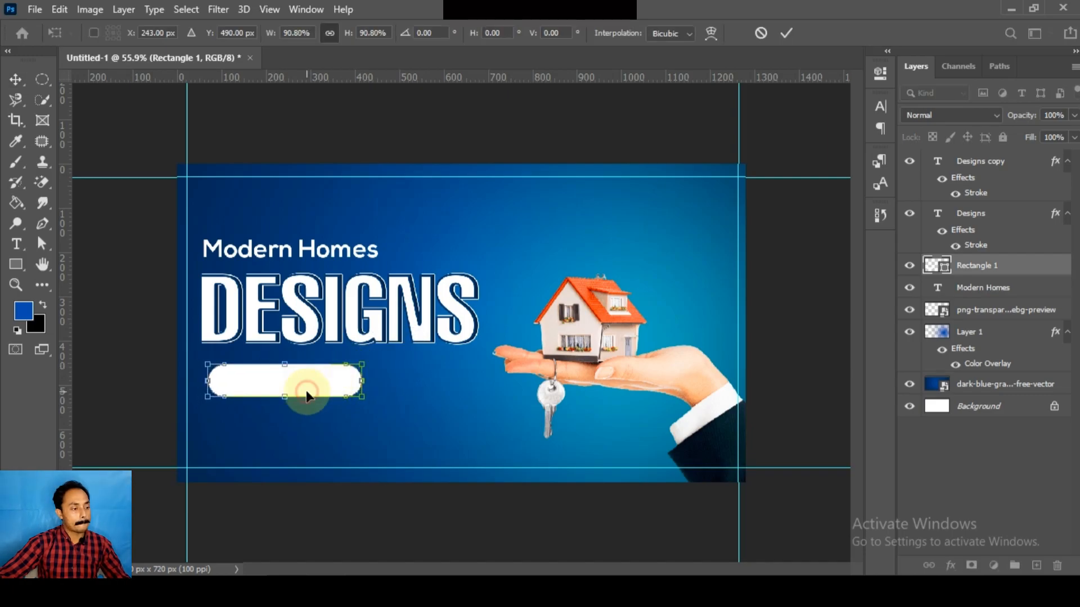
left_click_drag(303, 396, 298, 393)
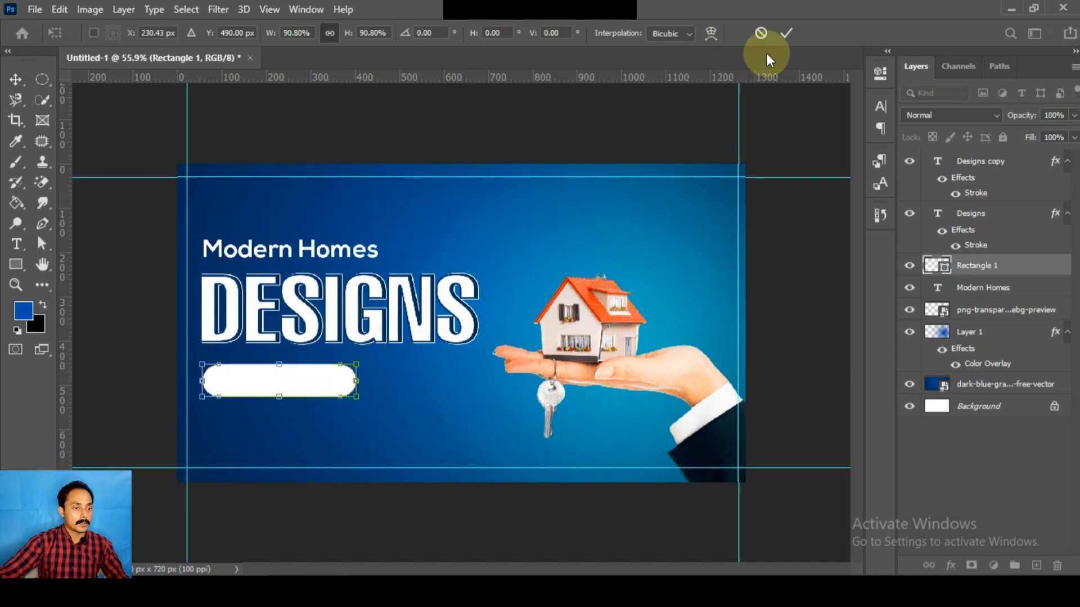
left_click(785, 39)
Duplicate the Modern Homes text below the white rounded rectangle and change the copy's wording to BOOK NOW !
left_click_drag(294, 242, 328, 427)
double_click(327, 419)
double_click(332, 428)
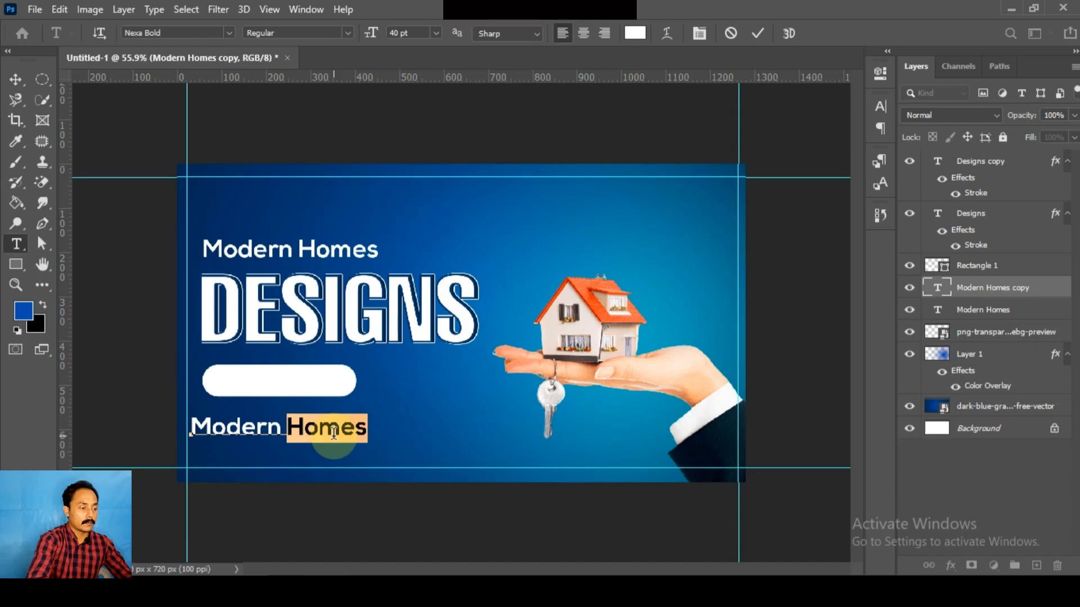
type("VOO")
key("ctrl+a")
type("BOOK NOW")
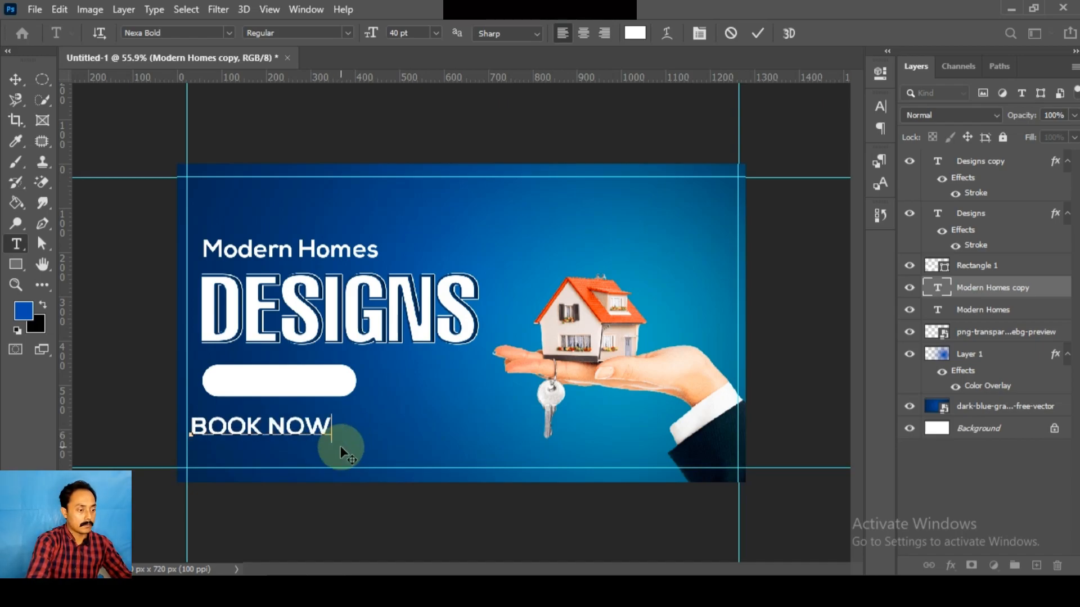
type(" !@")
key("BackSpace")
Recolor the BOOK NOW ! text dark blue (01347d) and commit it.
key("ctrl+a")
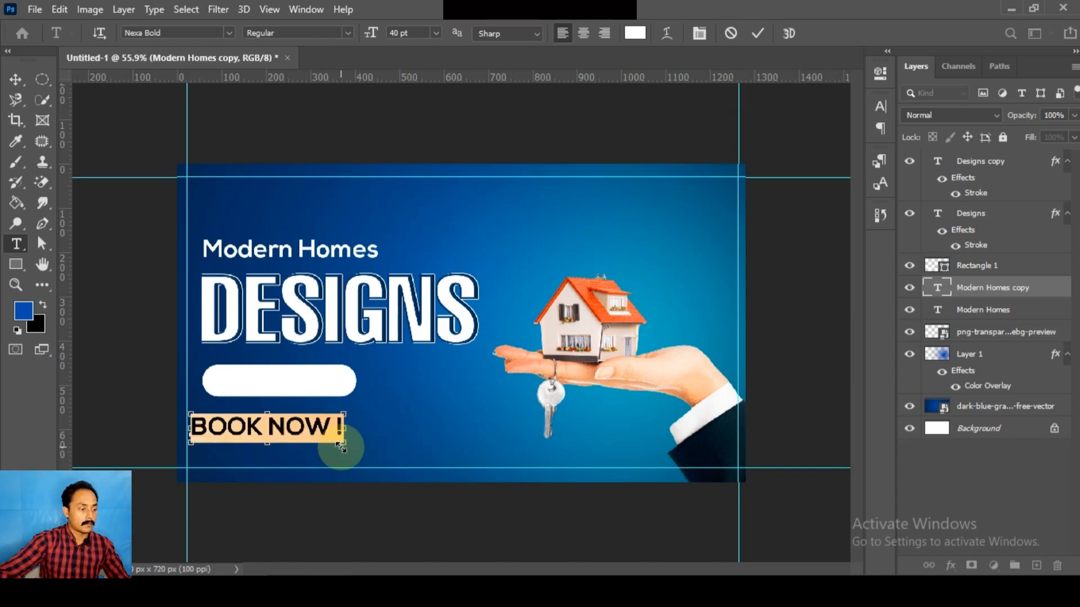
left_click(640, 37)
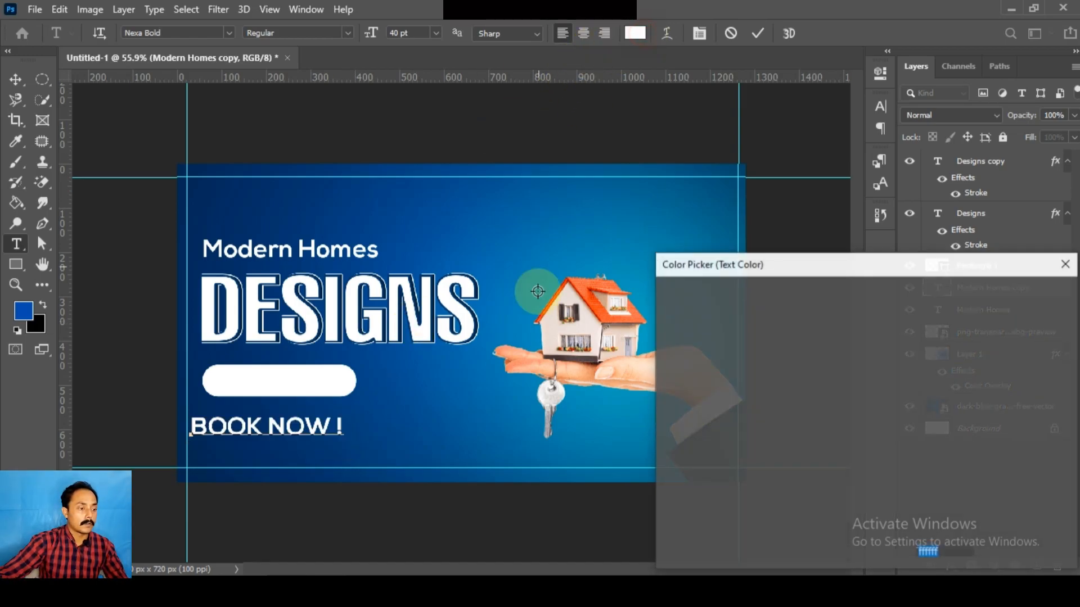
left_click(304, 201)
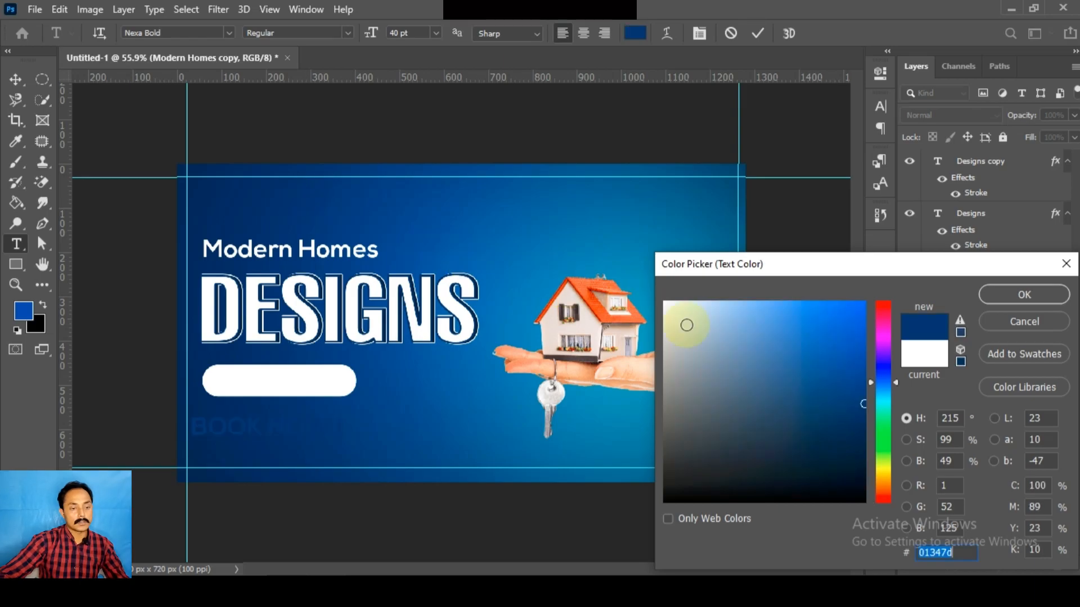
left_click(1043, 295)
left_click(758, 34)
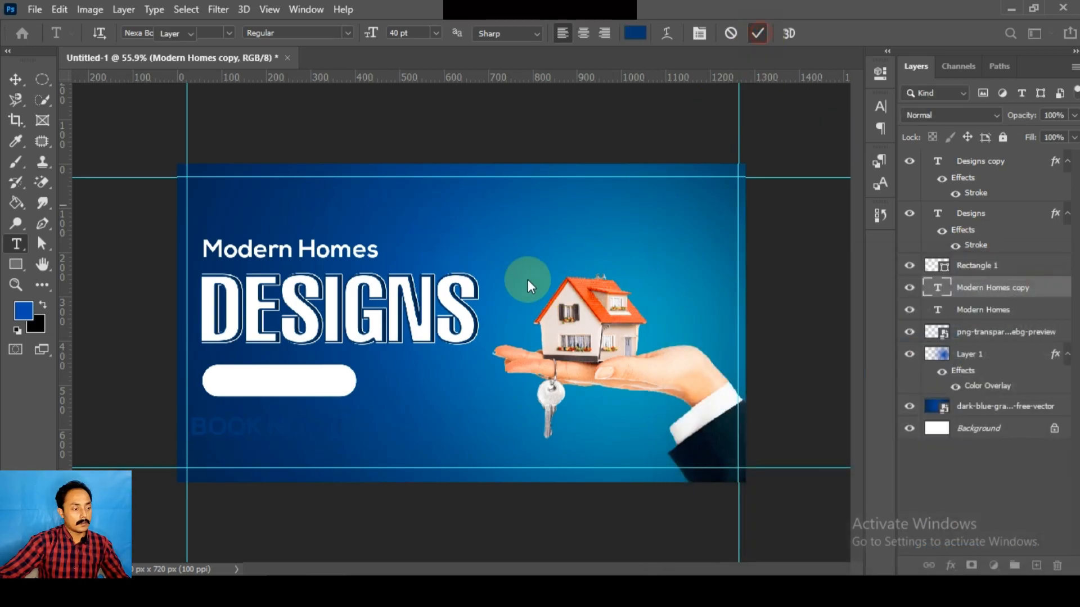
Move the BOOK NOW ! text onto the white rounded rectangle and place its layer above Rectangle 1.
key("v")
left_click_drag(302, 414, 315, 388)
left_click_drag(961, 296, 900, 260)
Reduce the BOOK NOW ! font size until it fits the white rounded rectangle, and center the text on that shape.
double_click(330, 388)
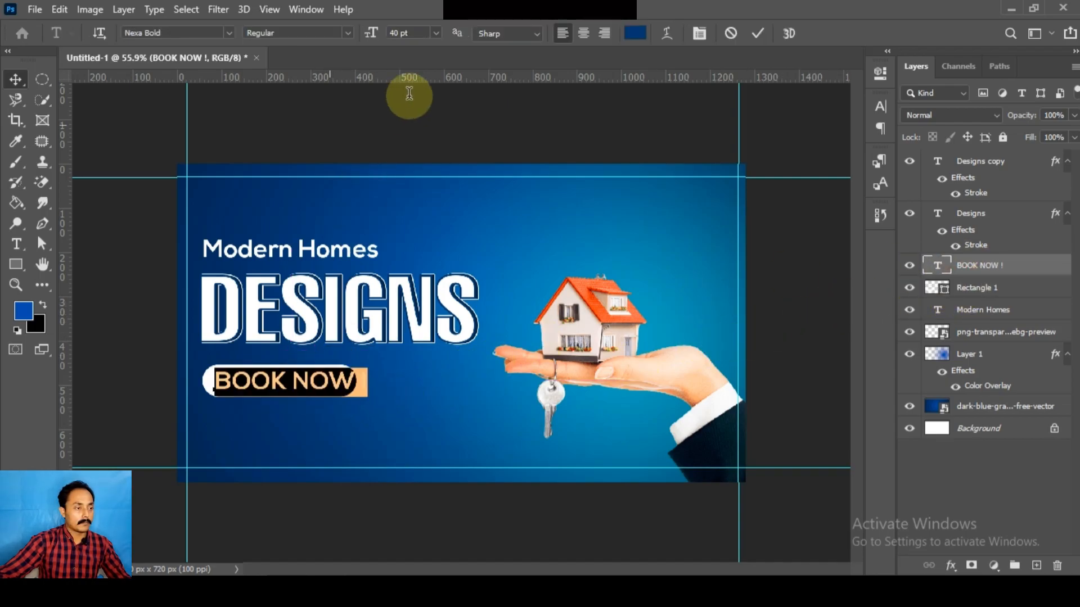
left_click(404, 34)
type("36")
key("Return")
key("Down")
key("Down")
key("Down")
key("Down")
key("Down")
key("Down")
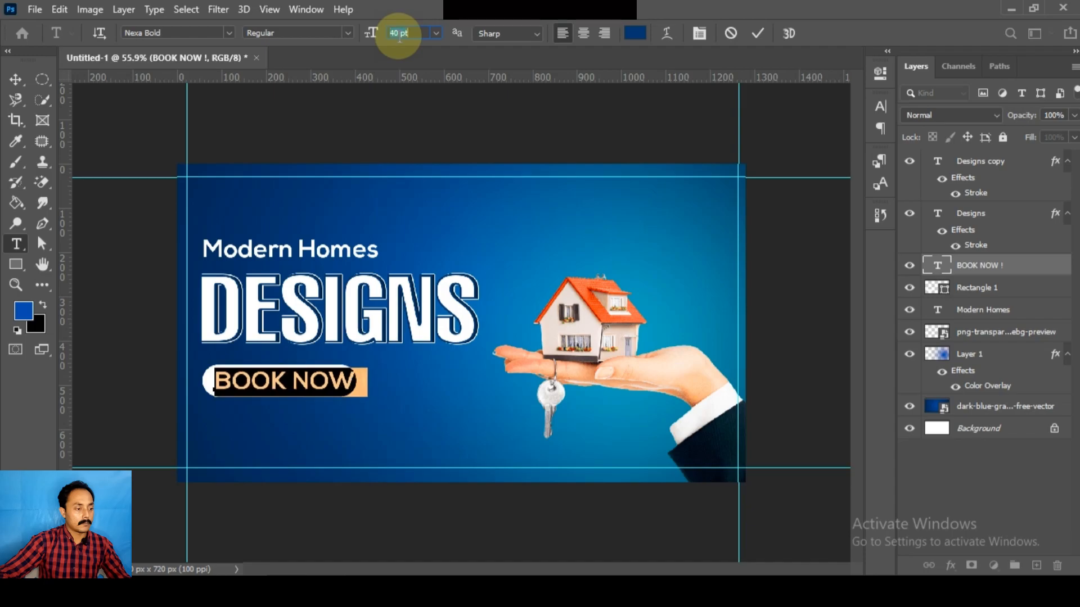
left_click(756, 35)
key("v")
left_click_drag(303, 390, 304, 388)
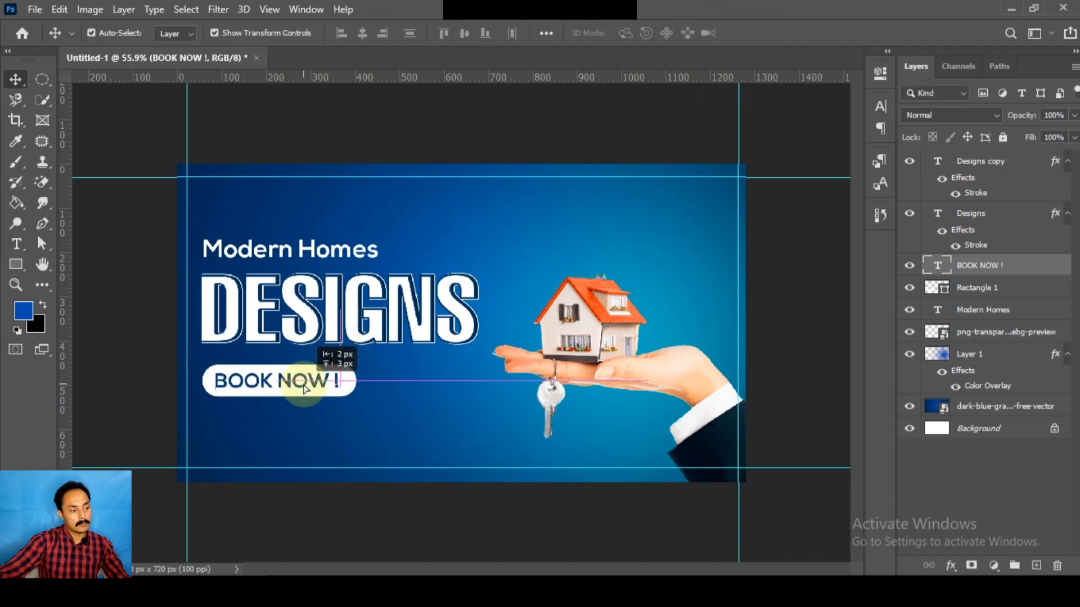
Examine the whole banner composition at several zoom levels, including the headline, button and house-in-hand image.
left_click(329, 433)
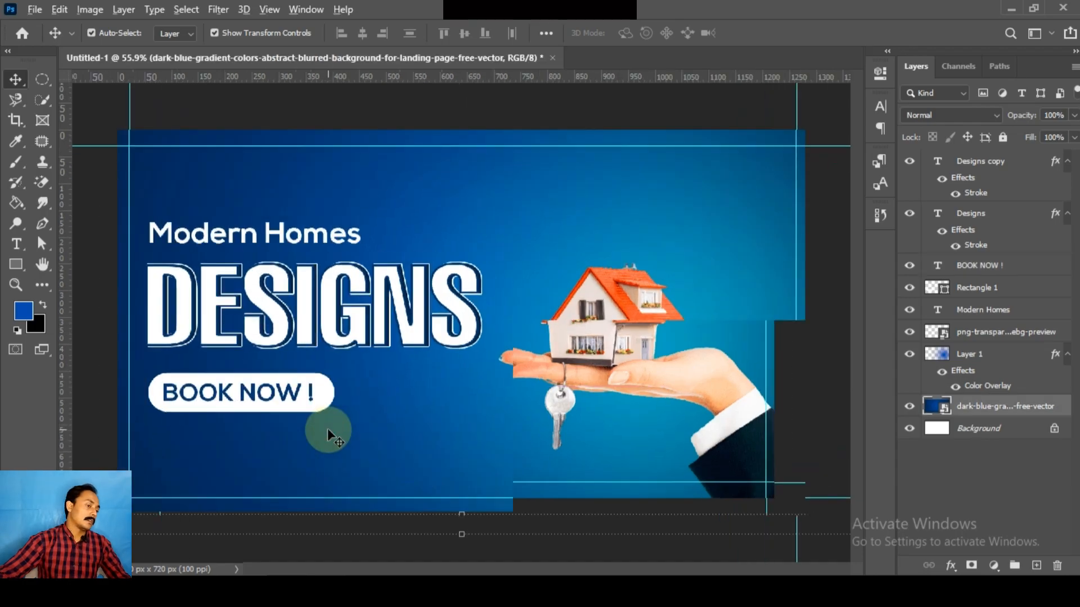
scroll(396, 431, "up", 1)
scroll(397, 431, "down", 3)
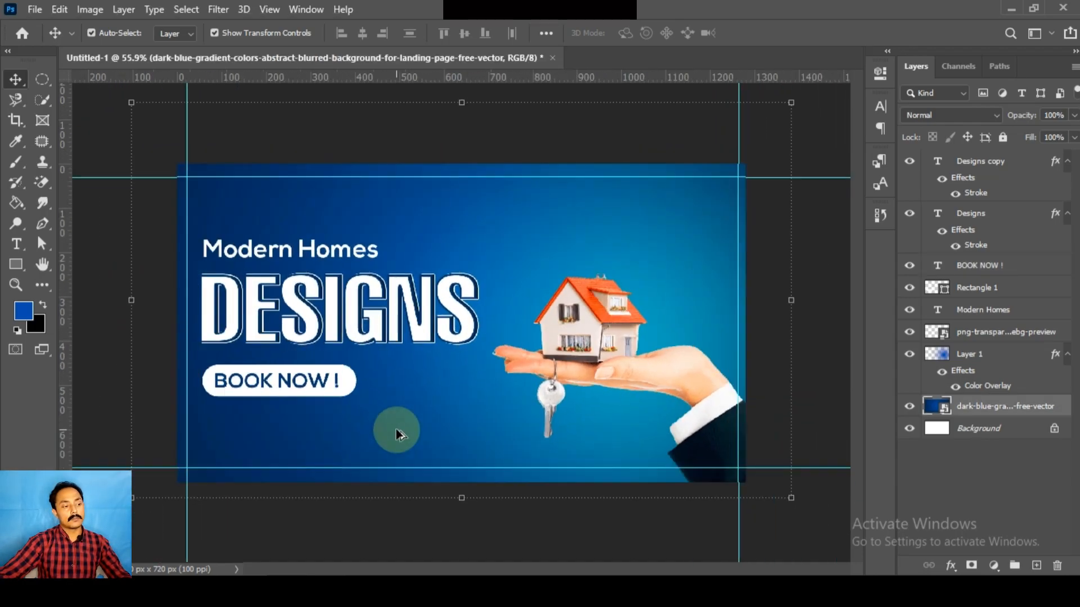
scroll(397, 430, "up", 1)
scroll(397, 430, "down", 1)
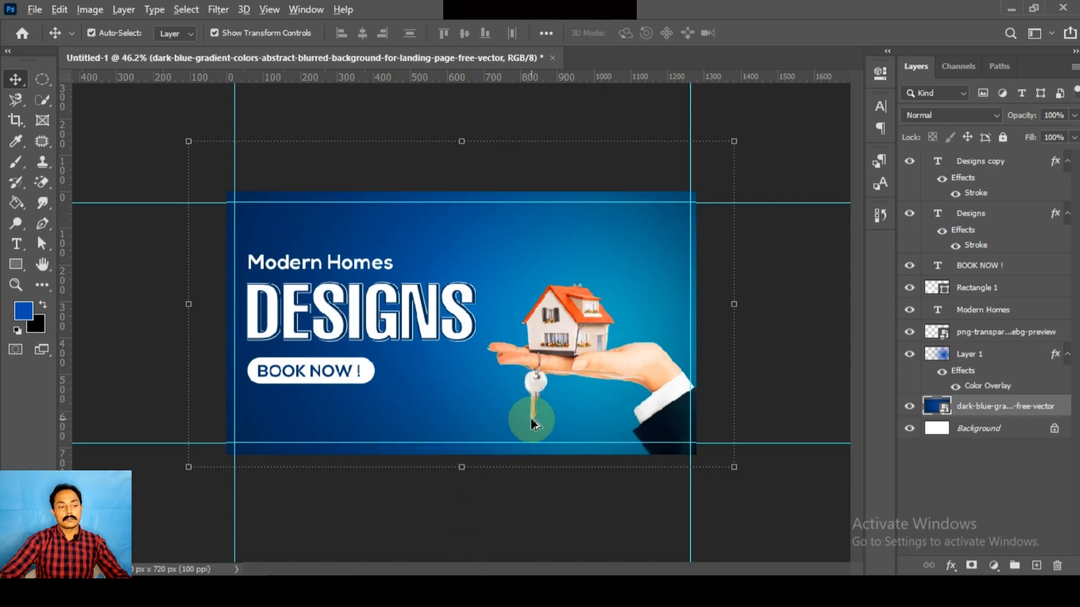
scroll(531, 423, "up", 2)
scroll(531, 423, "down", 1)
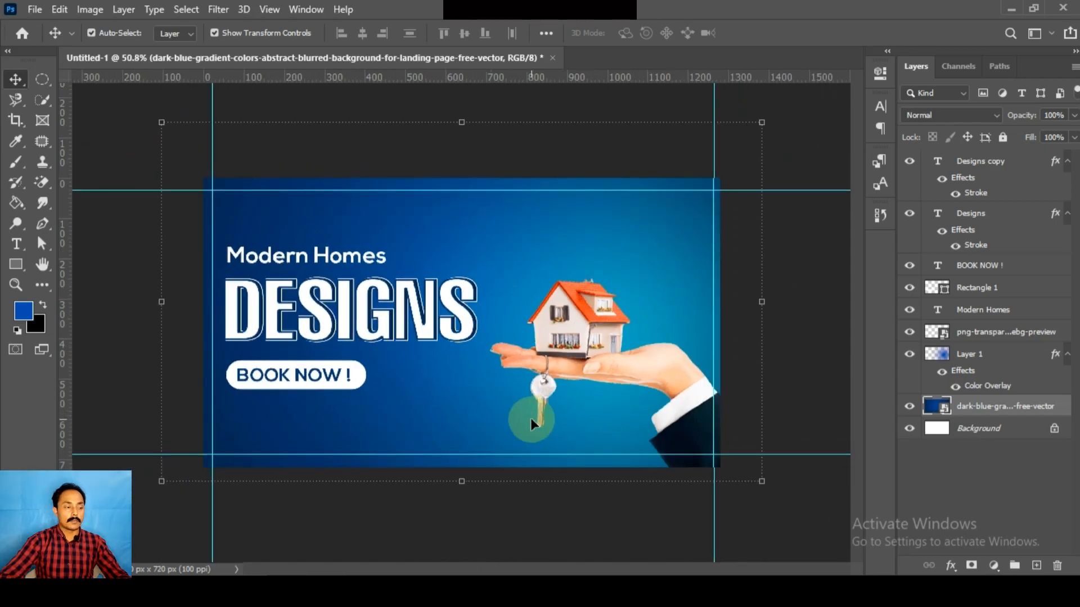
scroll(531, 423, "up", 2)
scroll(532, 423, "down", 2)
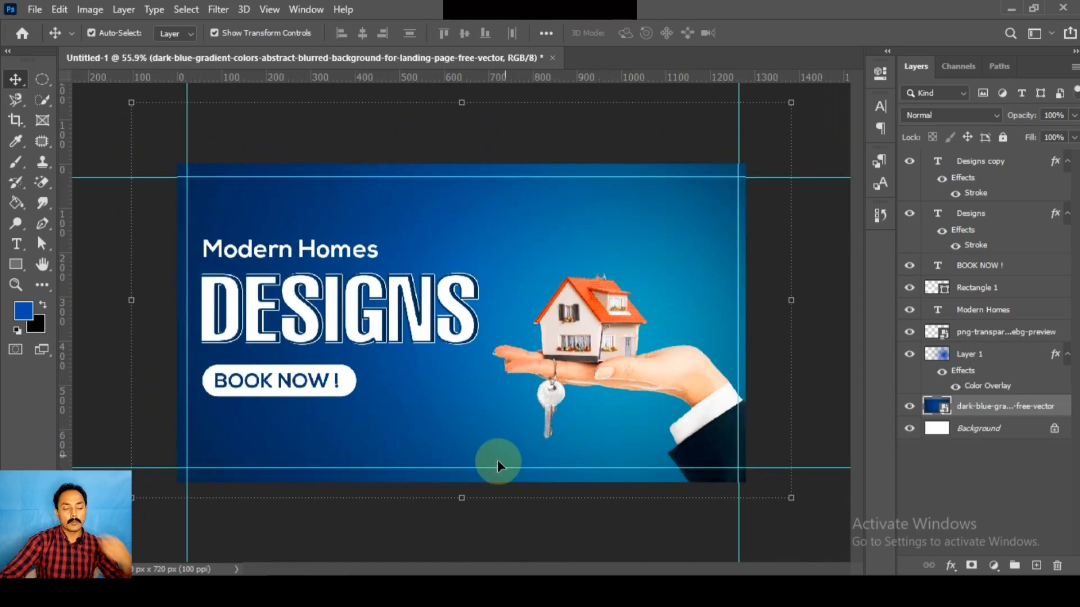
Switch to the Chrome browser and look through the Google image results for banner designs.
left_click(412, 572)
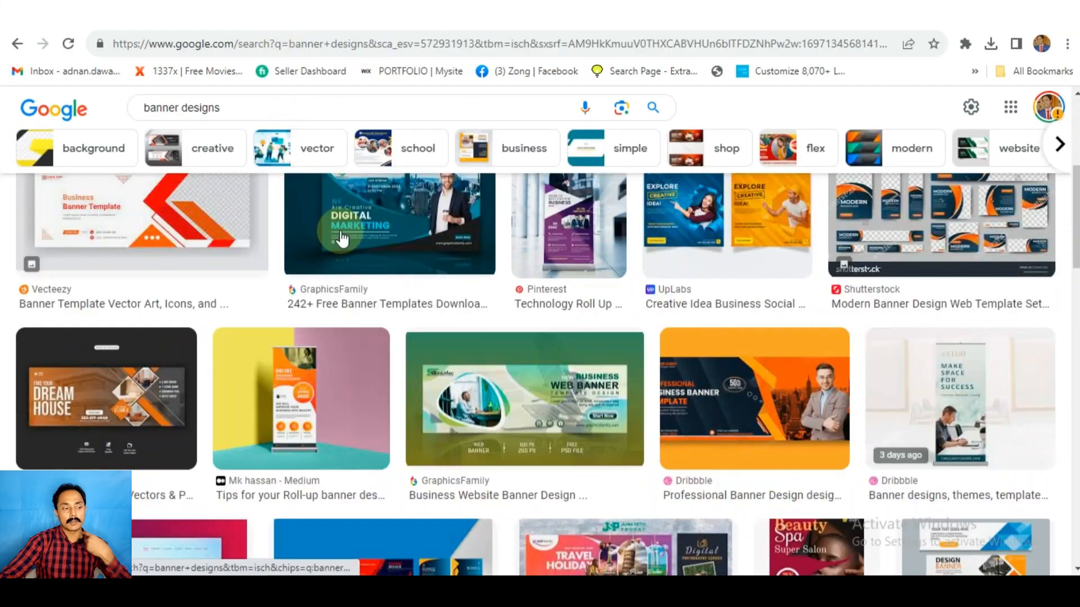
scroll(408, 387, "down", 6)
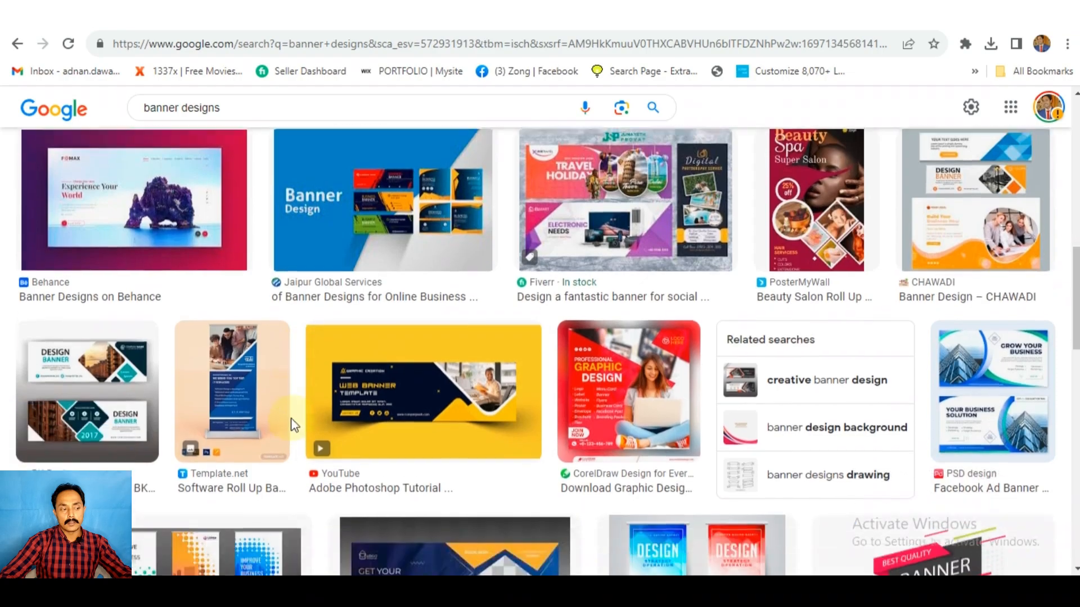
scroll(293, 426, "down", 5)
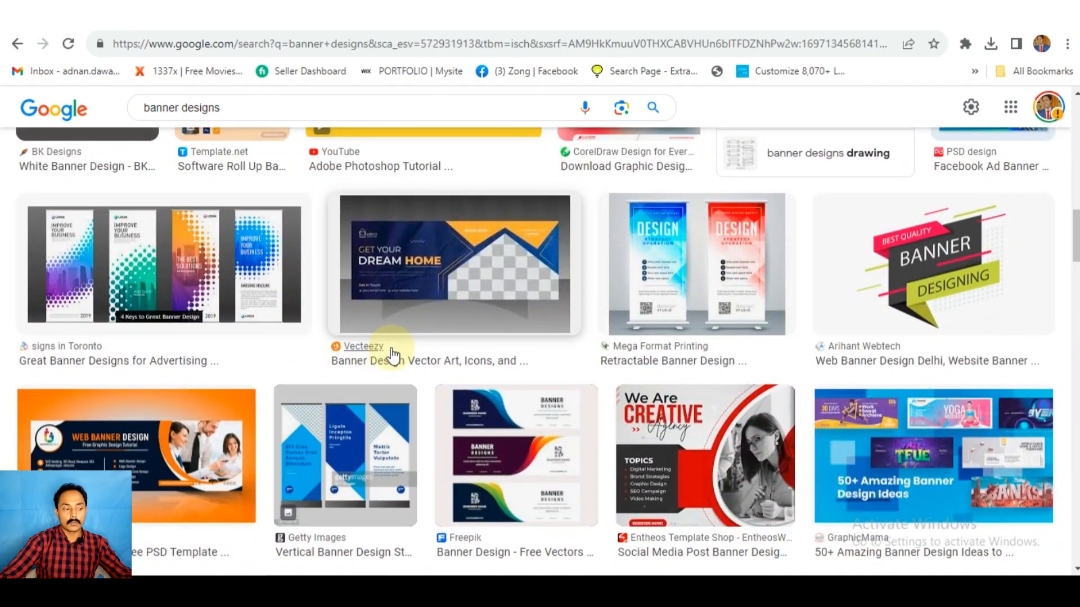
scroll(460, 340, "up", 4)
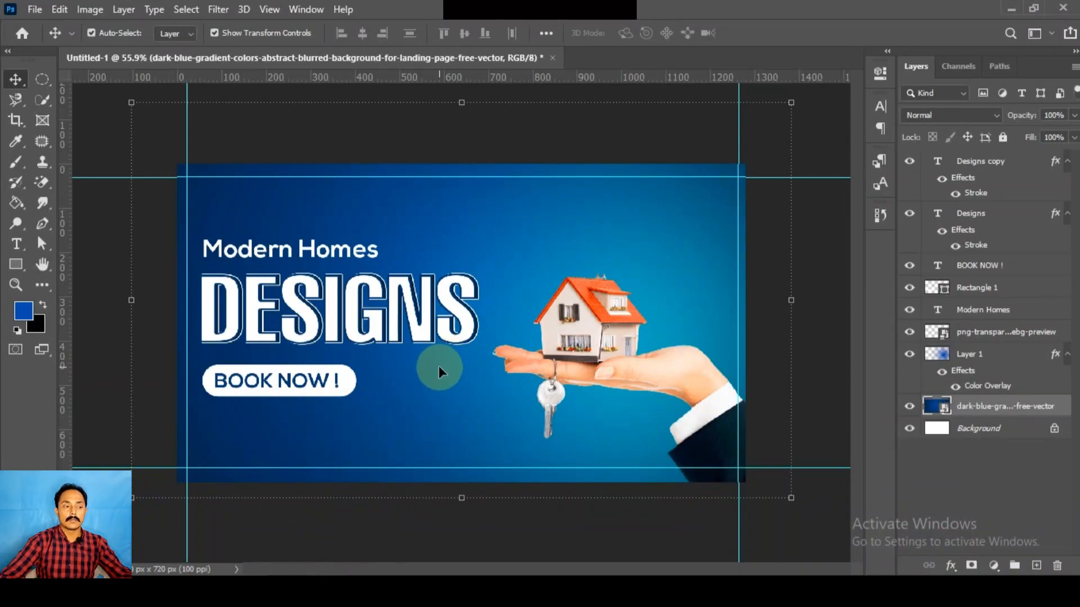
left_click(350, 381)
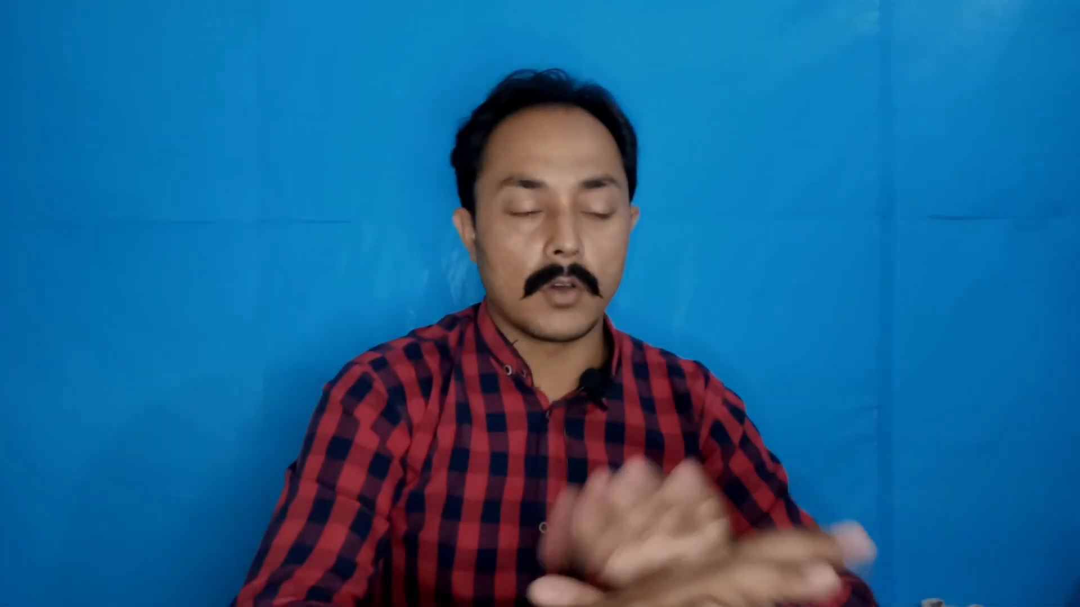